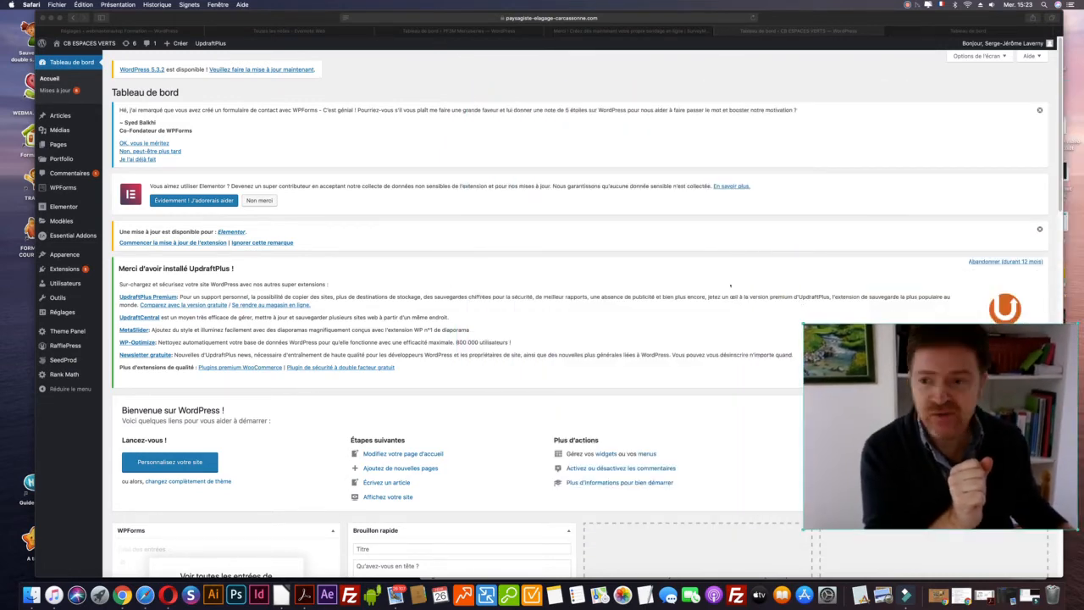
Open the public CB ESPACES VERTS website from its WordPress dashboard and view the home page.
{"action": "left_click", "coordinate": [645, 65]}
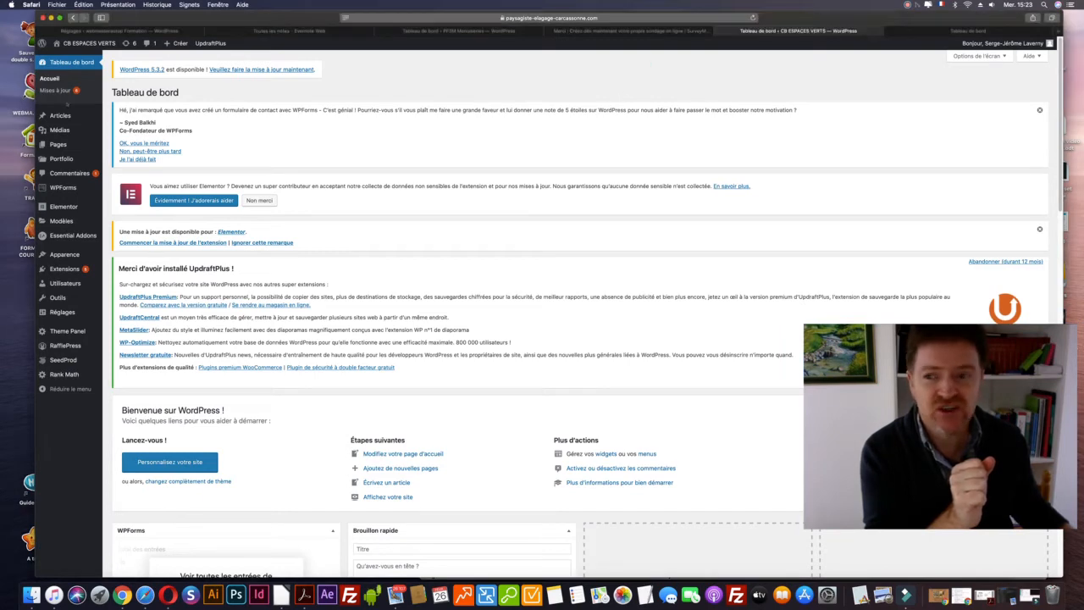
{"action": "mouse_move", "coordinate": [85, 43]}
{"action": "left_click", "coordinate": [76, 59]}
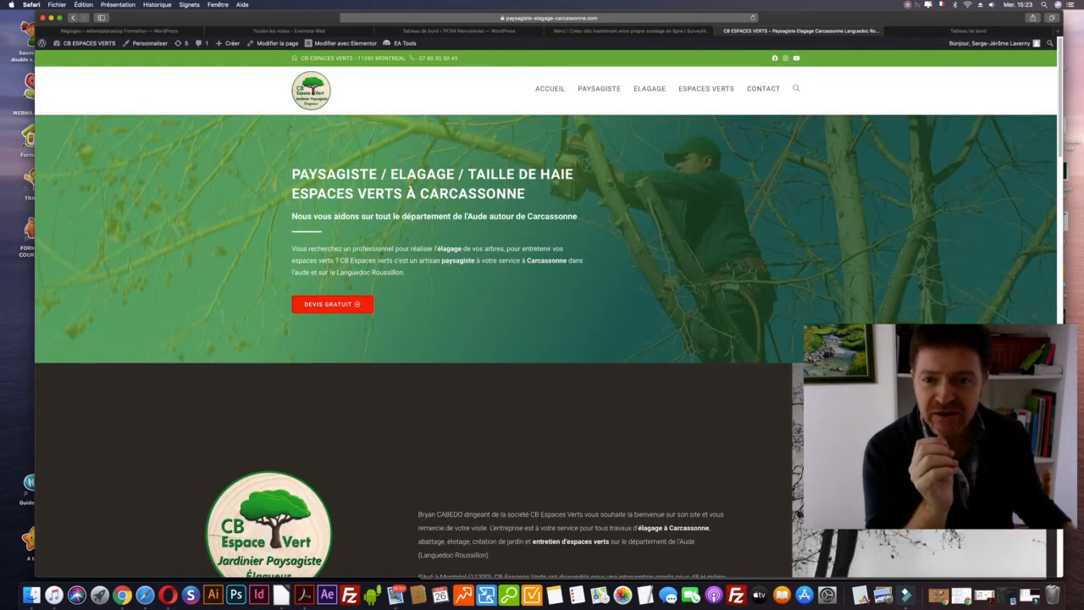
{"action": "scroll", "coordinate": [546, 322], "scroll_direction": "down", "scroll_amount": 5}
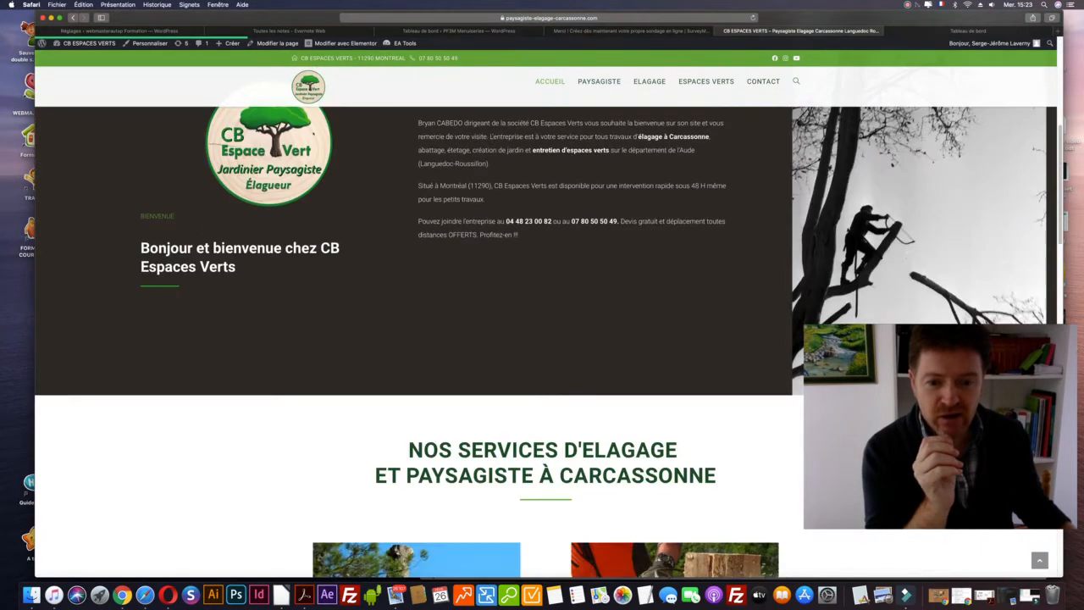
Narrow the browser window and reposition it on the desktop.
{"action": "left_click_drag", "start_coordinate": [1061, 13], "coordinate": [1026, 17]}
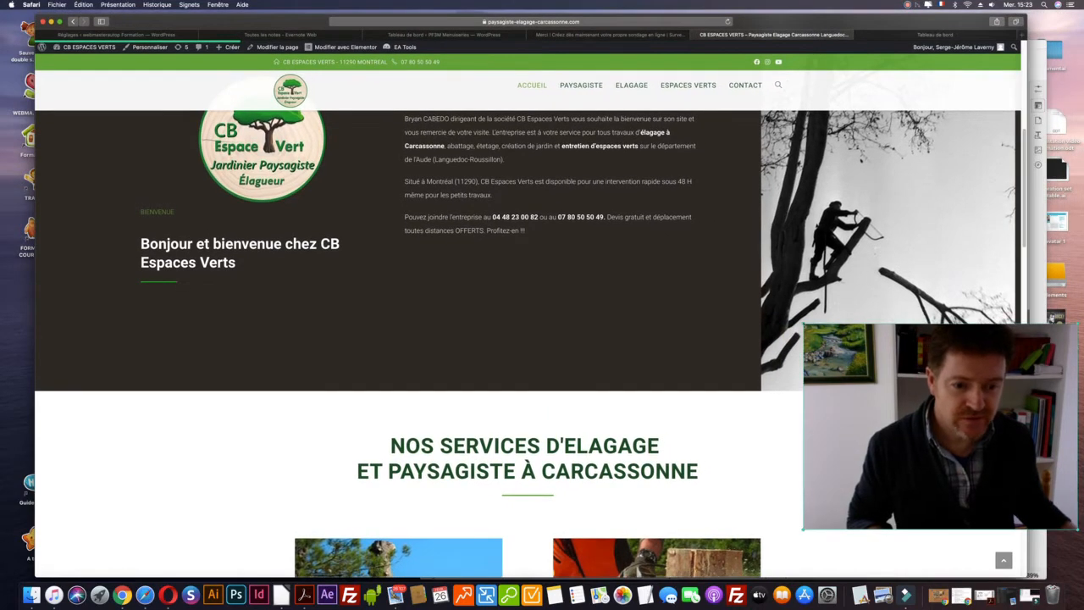
{"action": "left_click_drag", "start_coordinate": [877, 19], "coordinate": [899, 17]}
{"action": "scroll", "coordinate": [566, 333], "scroll_direction": "down", "scroll_amount": 5}
{"action": "scroll", "coordinate": [566, 333], "scroll_direction": "up", "scroll_amount": 10}
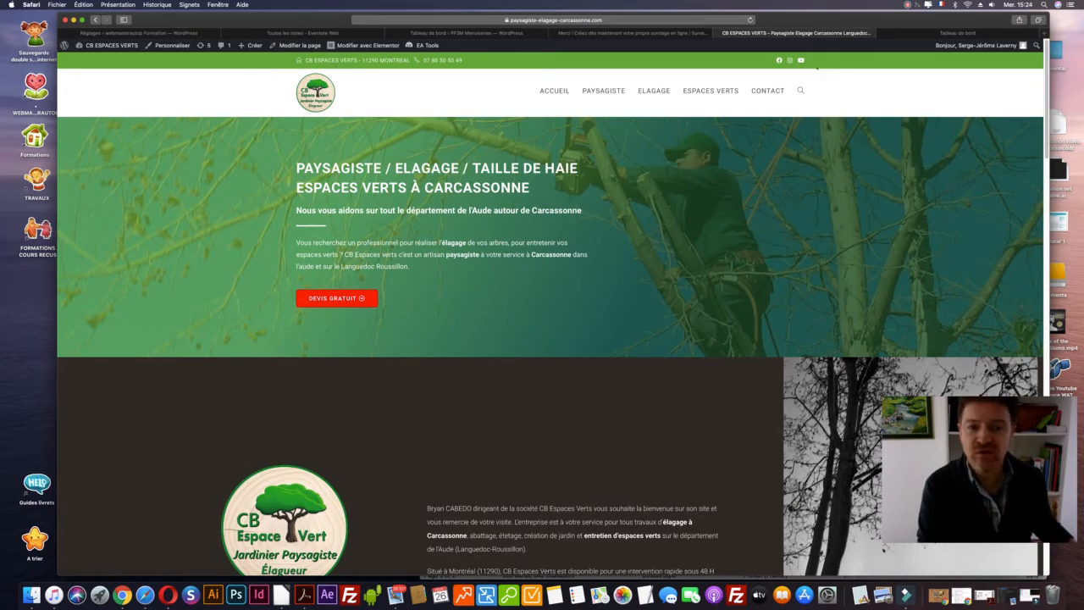
Examine the home page's welcome text, services, reasons to choose the company, Carcassonne map and footer.
{"action": "scroll", "coordinate": [536, 275], "scroll_direction": "down", "scroll_amount": 5}
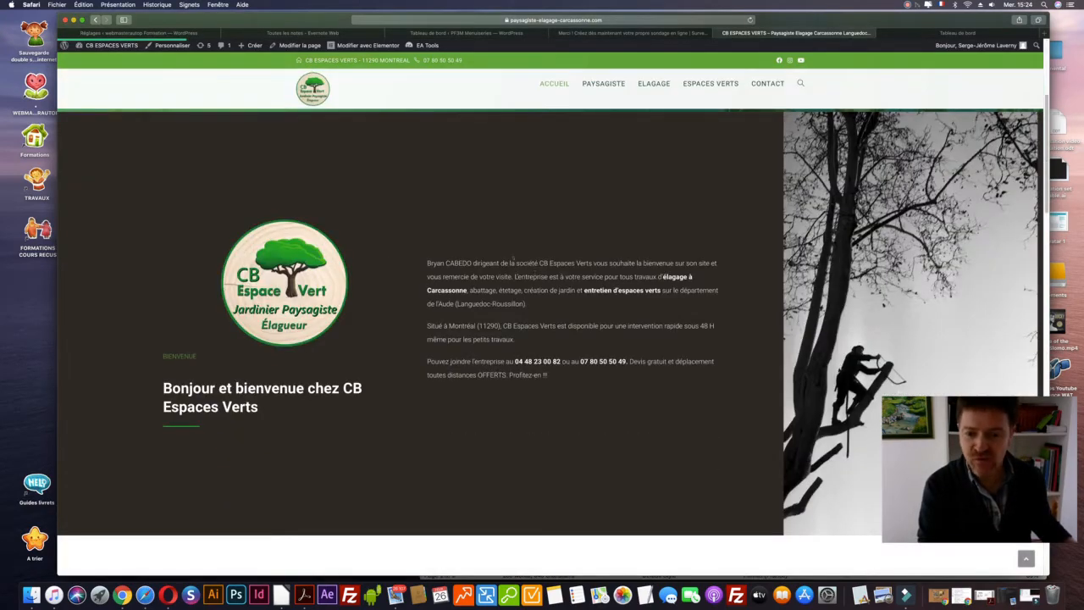
{"action": "scroll", "coordinate": [515, 261], "scroll_direction": "down", "scroll_amount": 5}
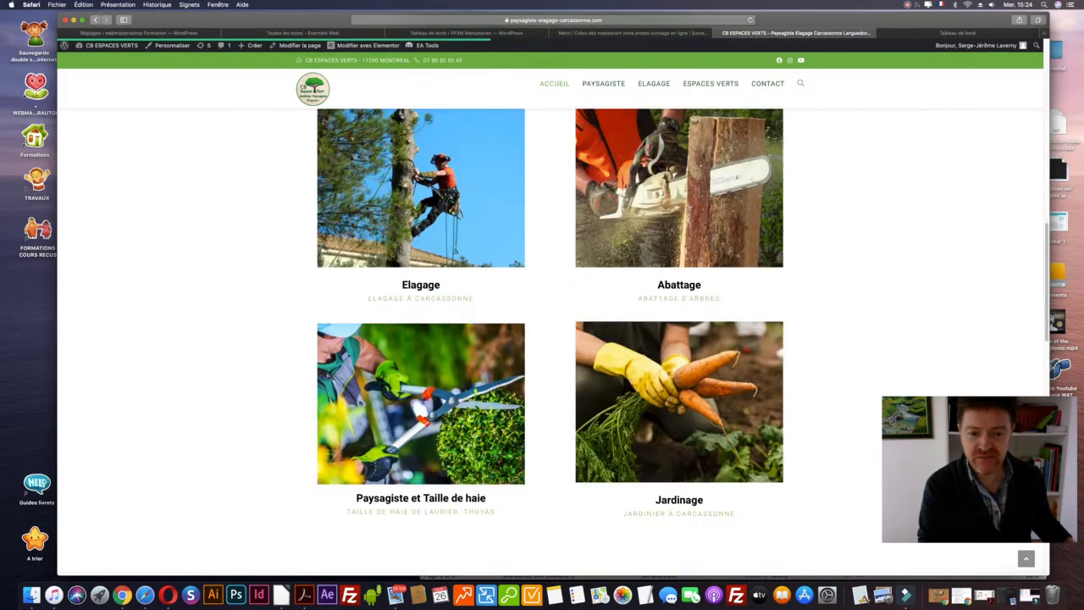
{"action": "scroll", "coordinate": [550, 339], "scroll_direction": "down", "scroll_amount": 1}
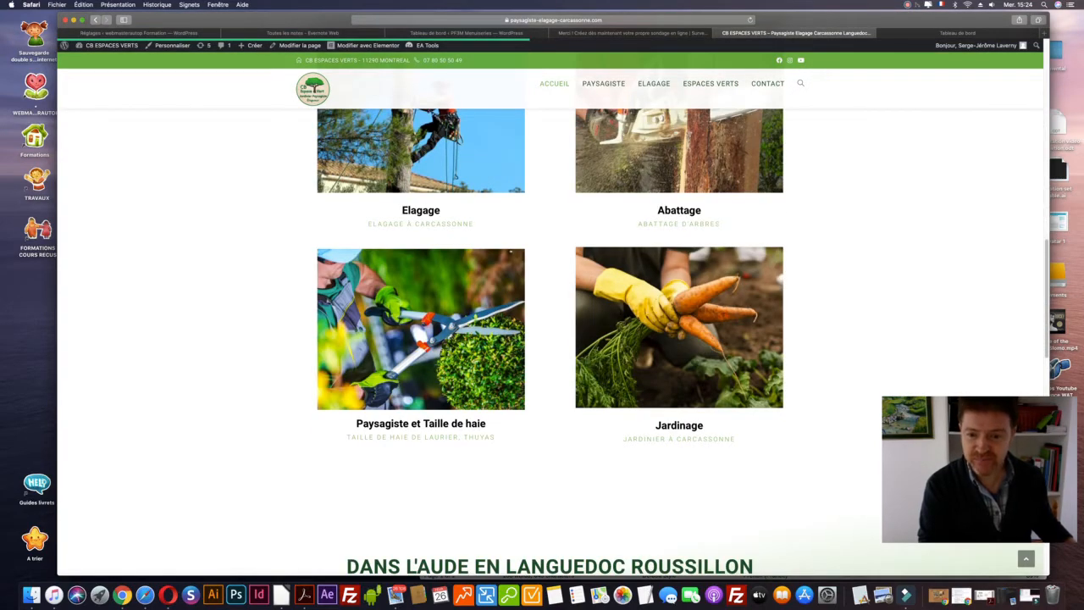
{"action": "scroll", "coordinate": [550, 339], "scroll_direction": "down", "scroll_amount": 15}
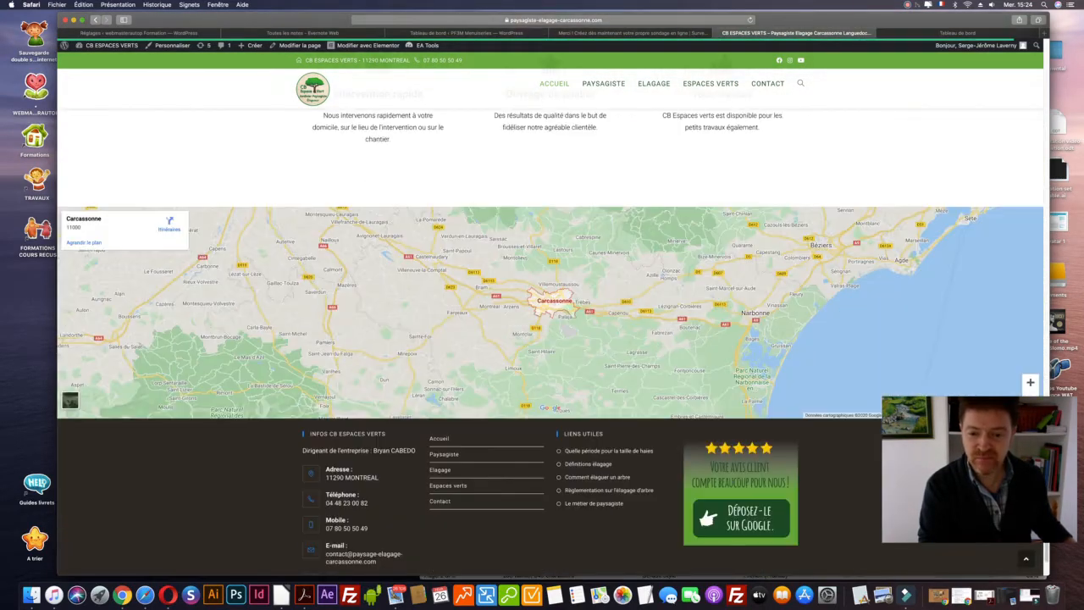
{"action": "scroll", "coordinate": [550, 296], "scroll_direction": "down", "scroll_amount": 2}
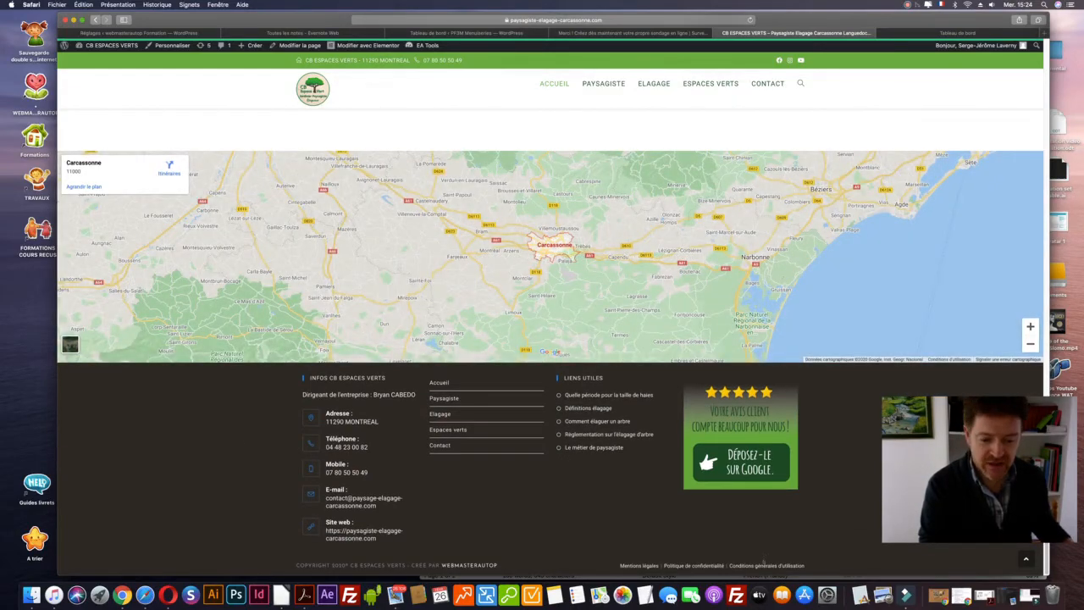
{"action": "scroll", "coordinate": [579, 181], "scroll_direction": "up", "scroll_amount": 15}
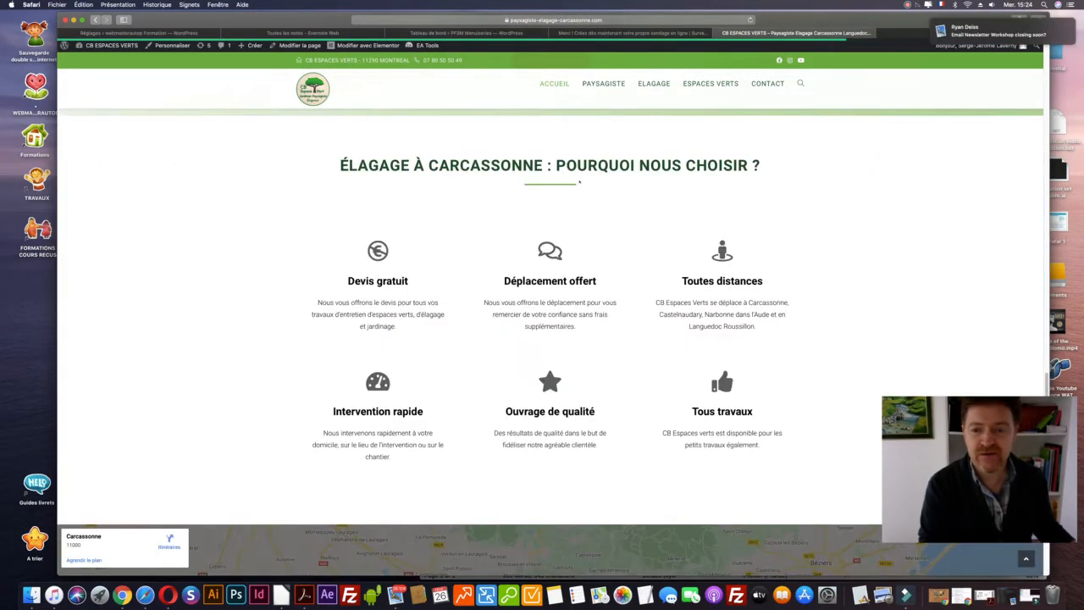
{"action": "scroll", "coordinate": [580, 182], "scroll_direction": "up", "scroll_amount": 5}
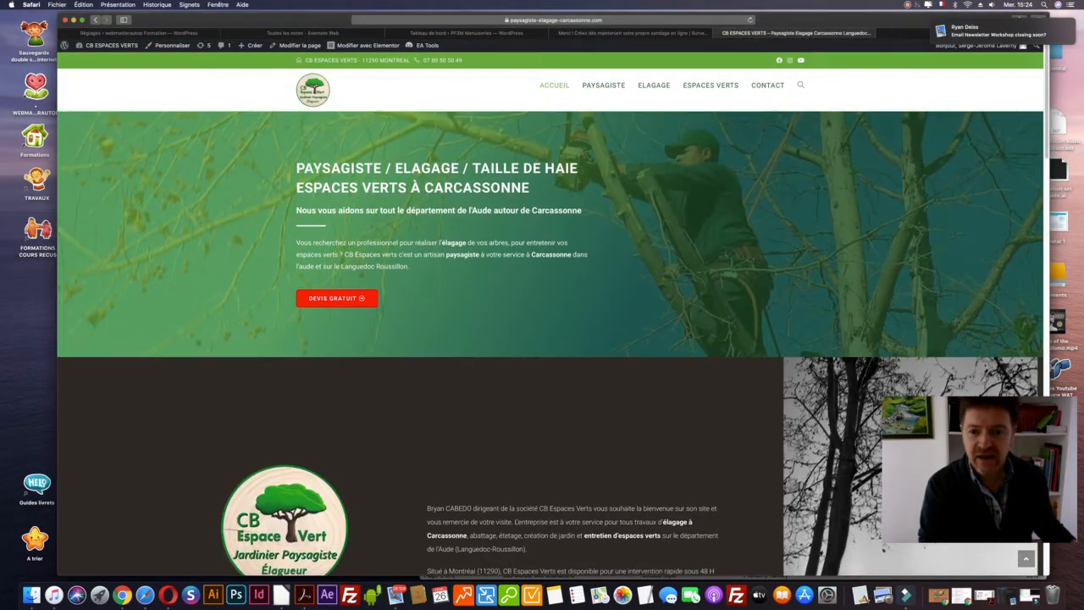
Open the Espaces verts page and examine the placeholder text under "A propos de l'entretien d'espaces verts".
{"action": "left_click", "coordinate": [691, 91]}
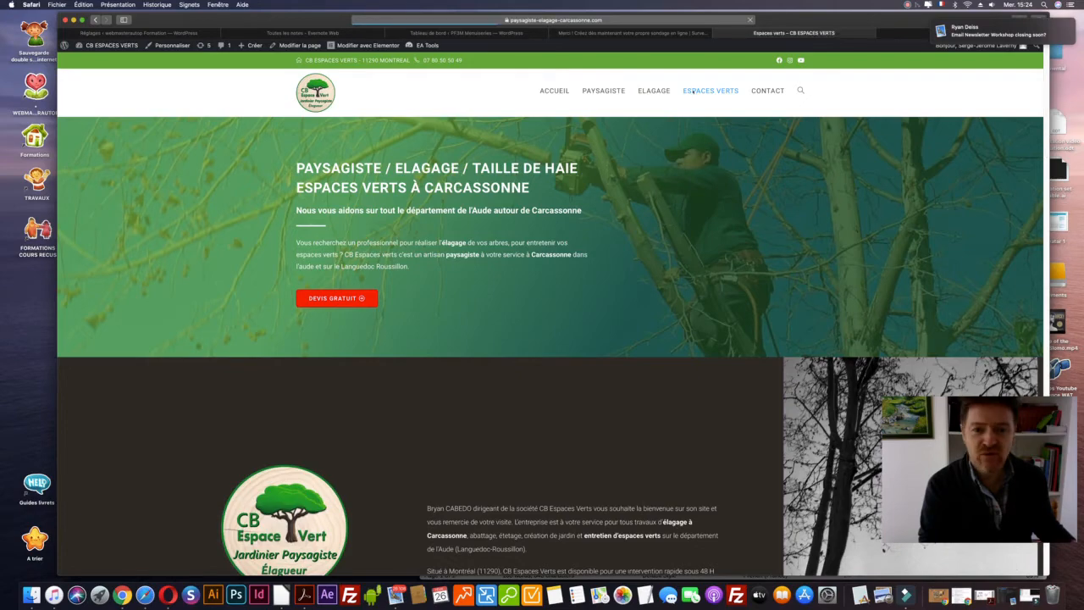
{"action": "scroll", "coordinate": [694, 161], "scroll_direction": "down", "scroll_amount": 5}
{"action": "scroll", "coordinate": [695, 161], "scroll_direction": "down", "scroll_amount": 7}
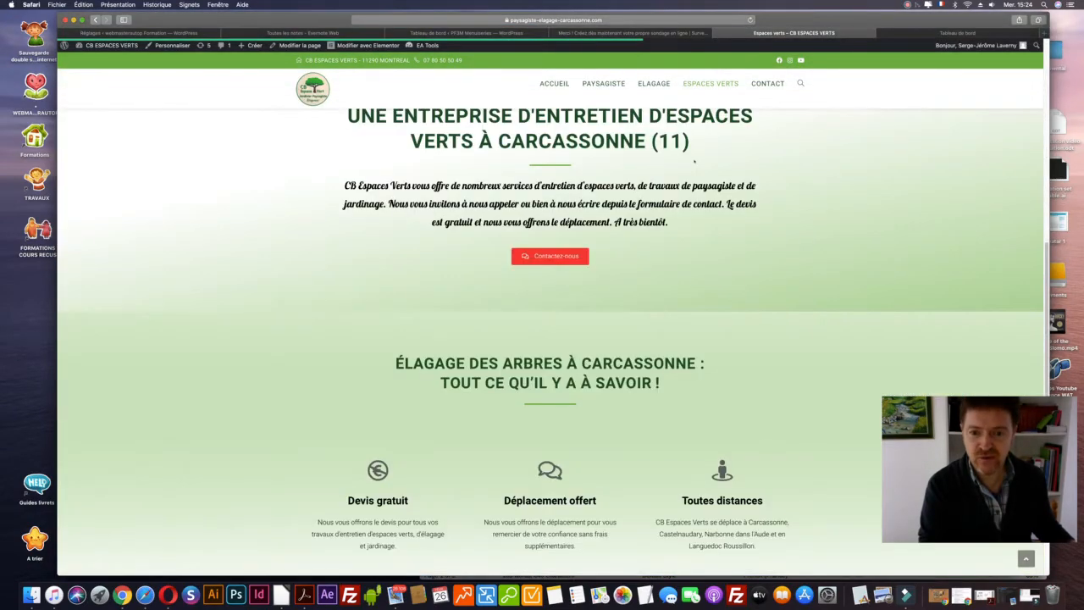
{"action": "scroll", "coordinate": [694, 161], "scroll_direction": "up", "scroll_amount": 7}
{"action": "scroll", "coordinate": [695, 161], "scroll_direction": "up", "scroll_amount": 5}
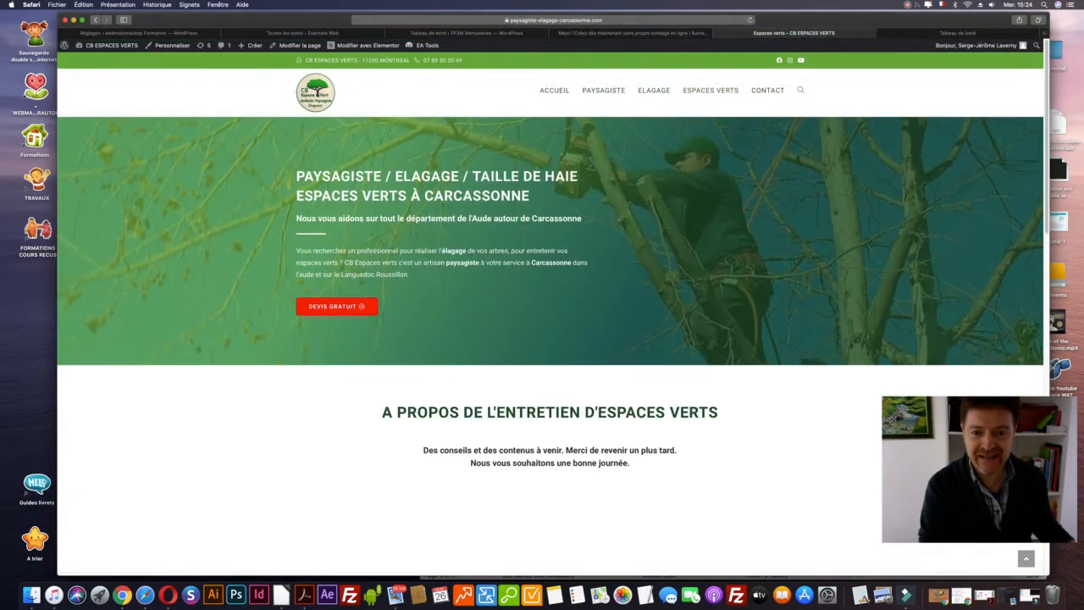
{"action": "scroll", "coordinate": [641, 235], "scroll_direction": "down", "scroll_amount": 5}
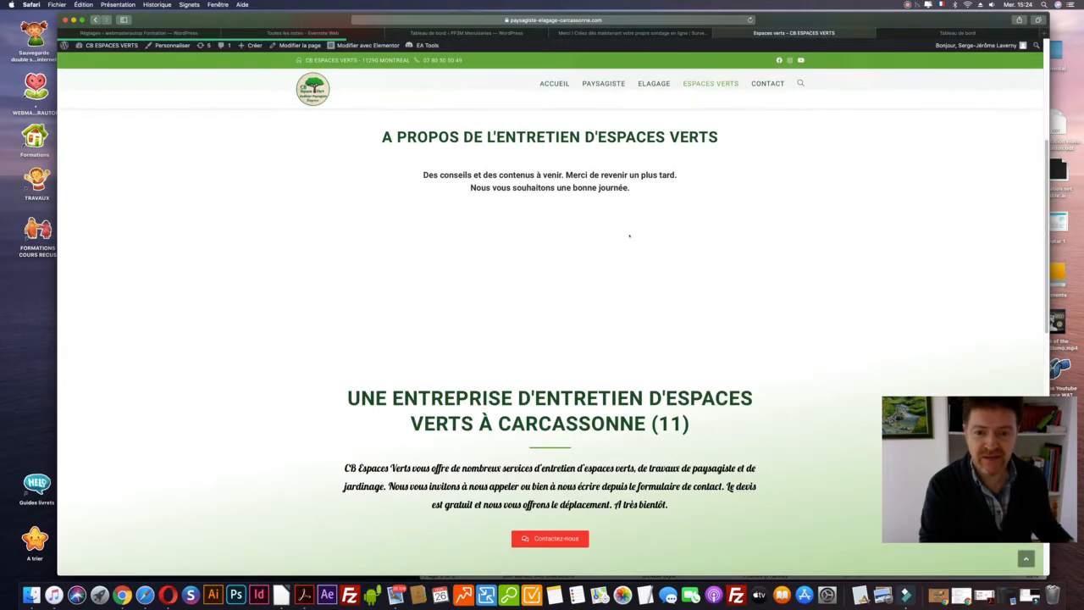
{"action": "left_click_drag", "start_coordinate": [441, 170], "coordinate": [666, 184]}
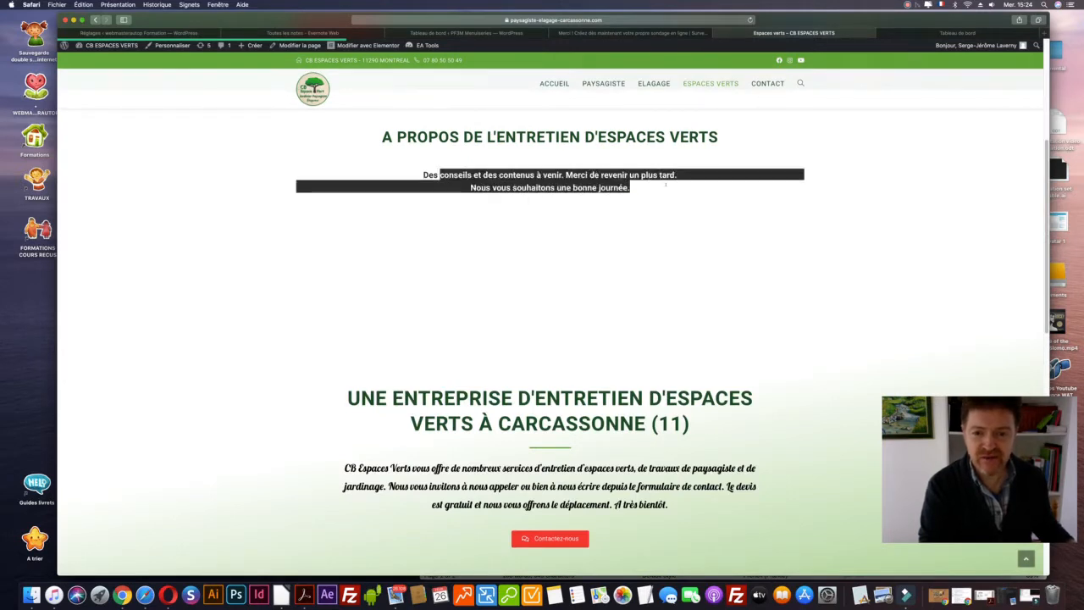
{"action": "left_click_drag", "start_coordinate": [513, 174], "coordinate": [596, 174]}
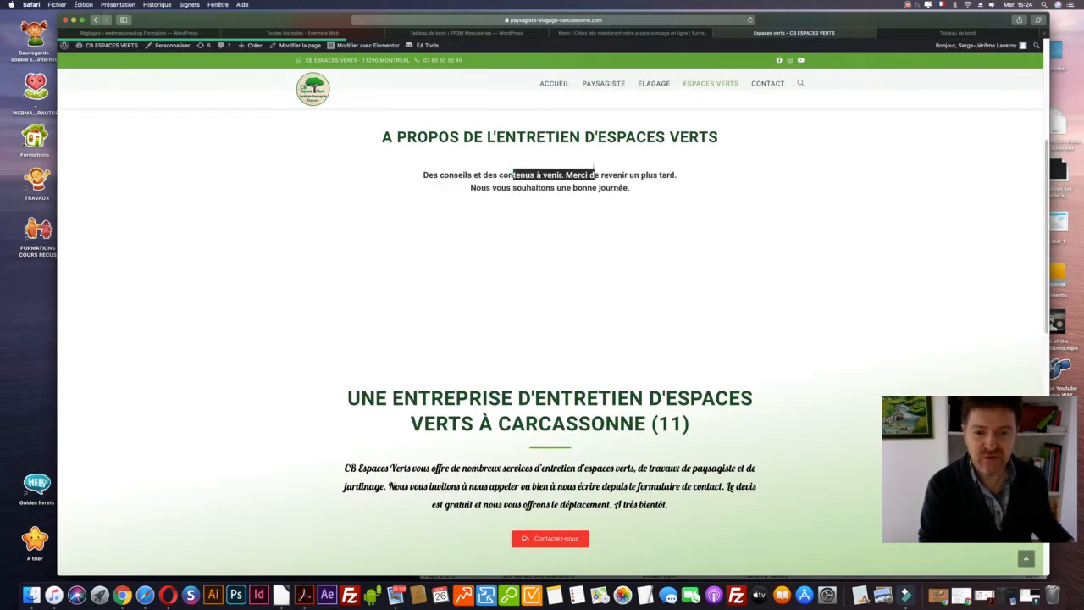
{"action": "left_click", "coordinate": [638, 193]}
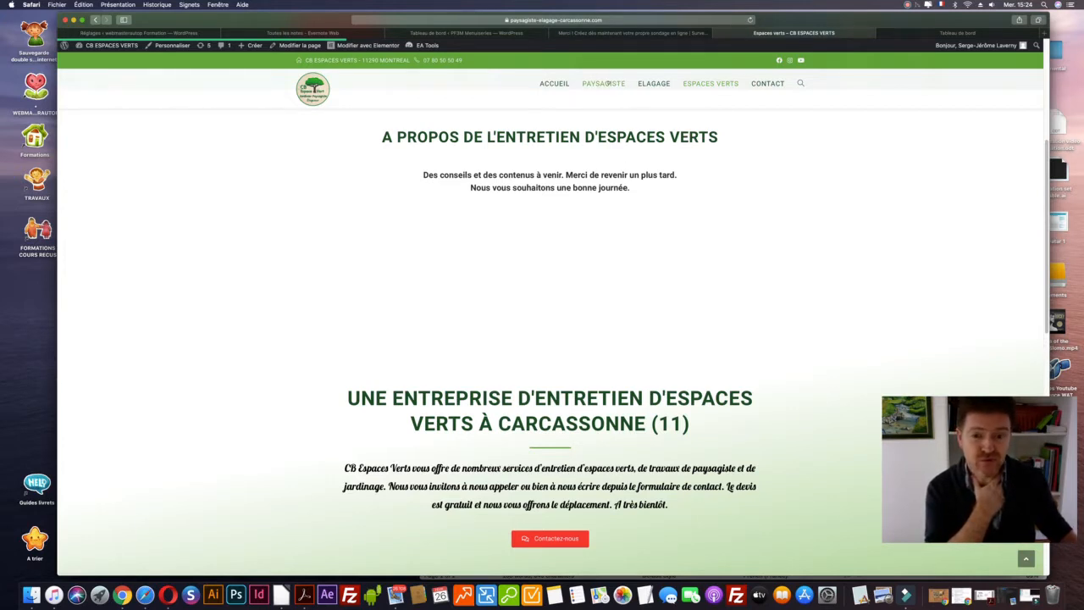
View the Paysagiste page and return to the site's WordPress dashboard.
{"action": "left_click", "coordinate": [609, 83]}
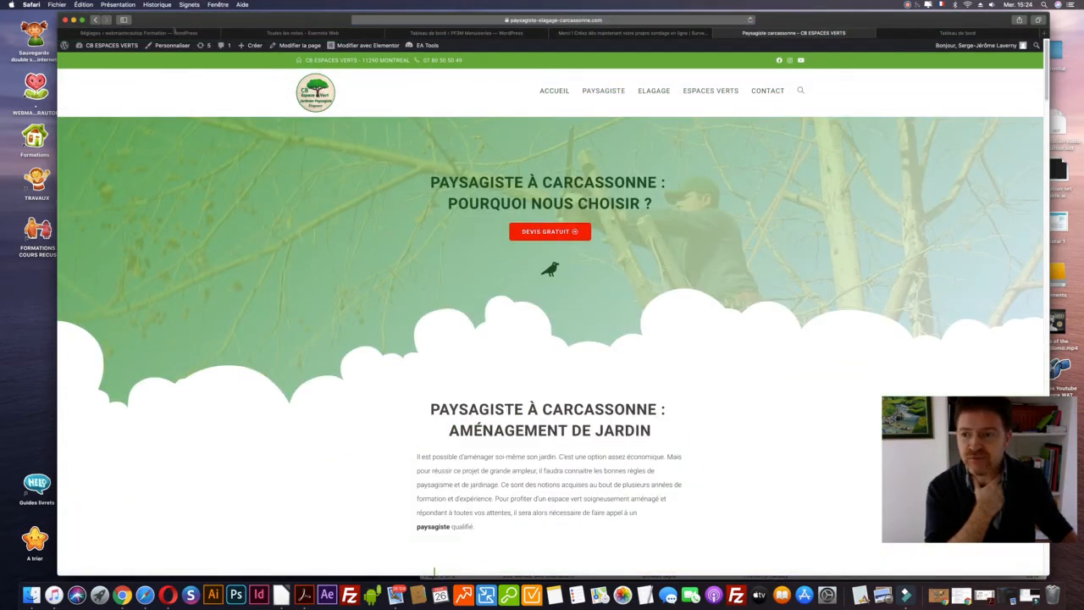
{"action": "mouse_move", "coordinate": [110, 46]}
{"action": "left_click", "coordinate": [95, 60]}
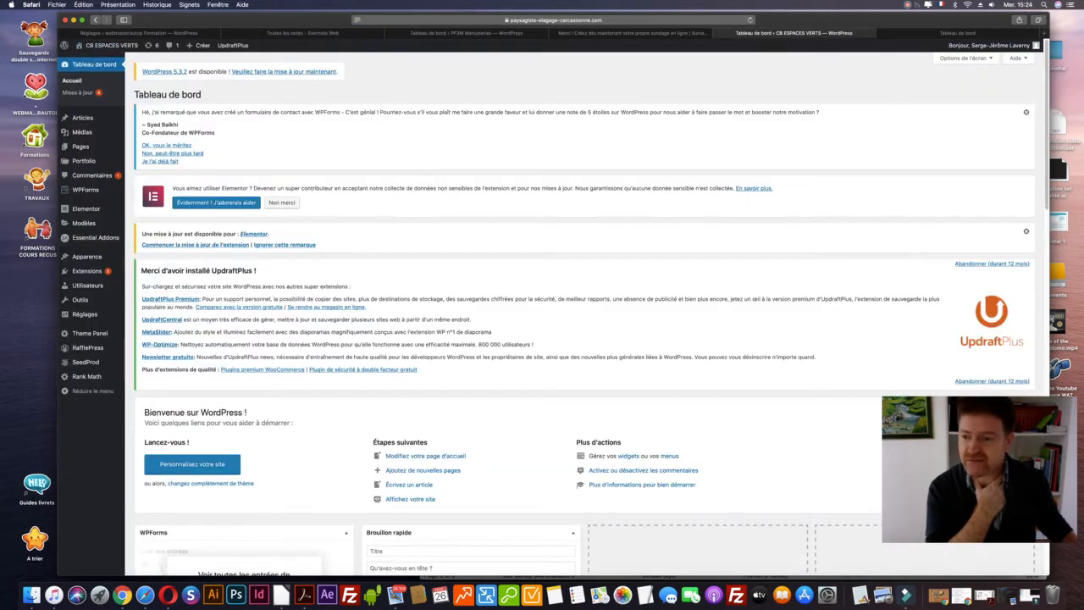
Open the list of installed extensions and check the Elementor, Elementor Pro and Essential Addons entries.
{"action": "mouse_move", "coordinate": [92, 182]}
{"action": "mouse_move", "coordinate": [93, 271]}
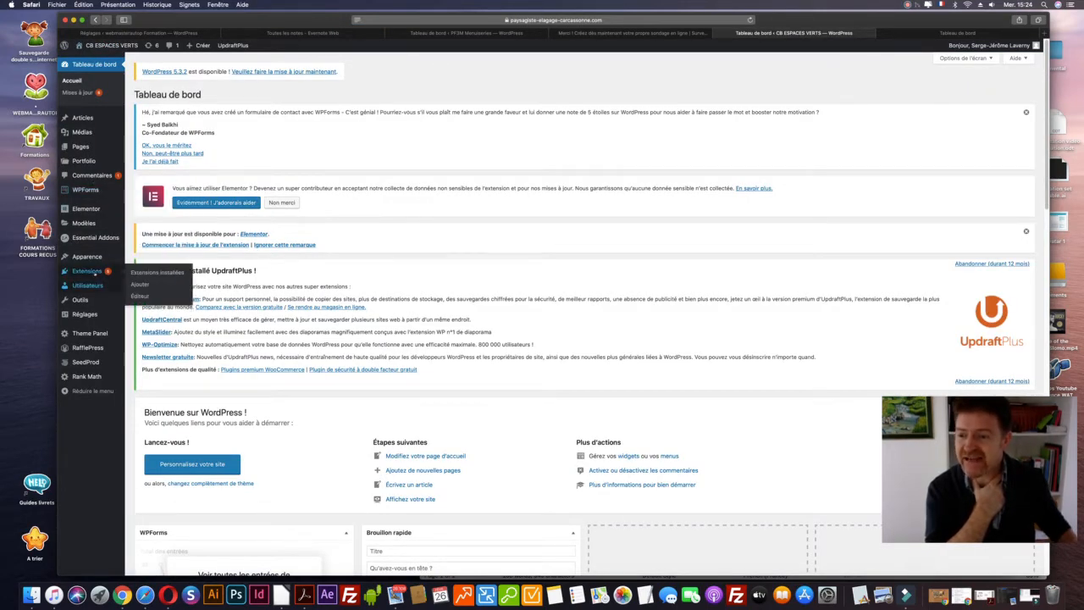
{"action": "left_click", "coordinate": [156, 272]}
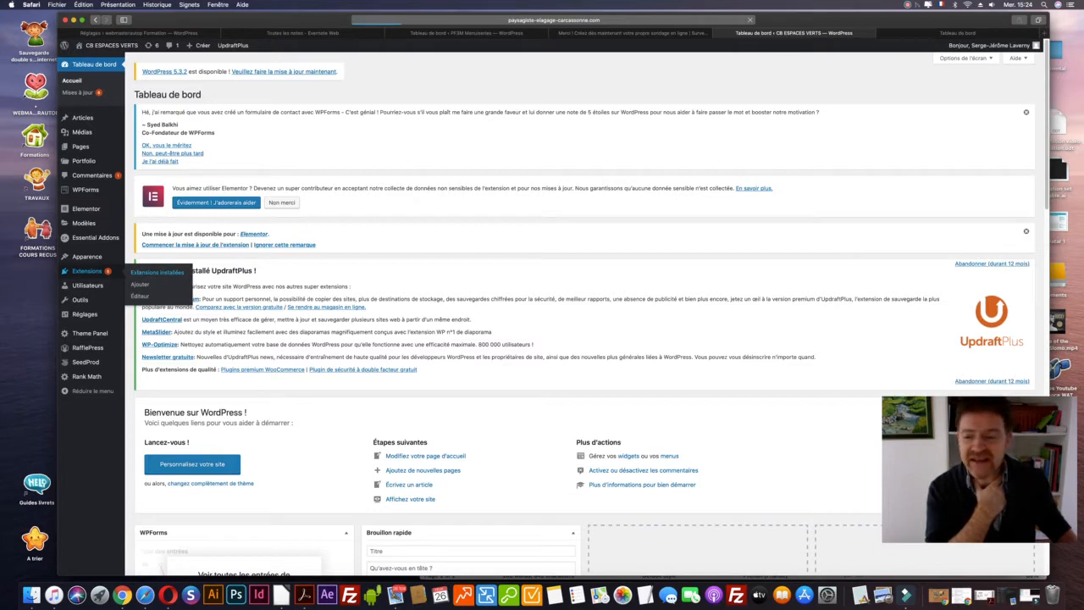
{"action": "scroll", "coordinate": [311, 310], "scroll_direction": "down", "scroll_amount": 4}
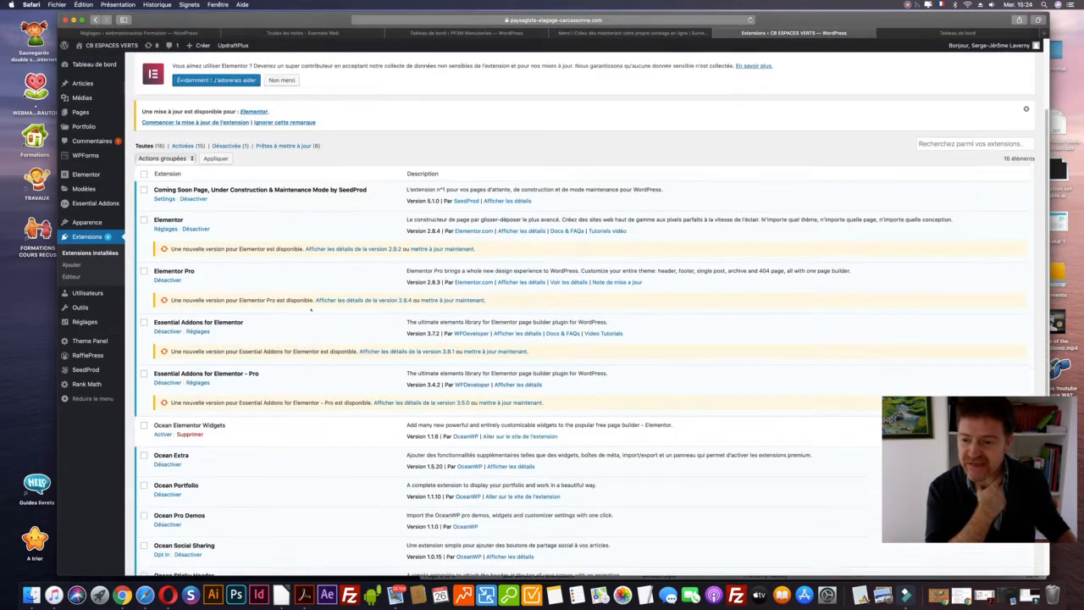
{"action": "double_click", "coordinate": [168, 171]}
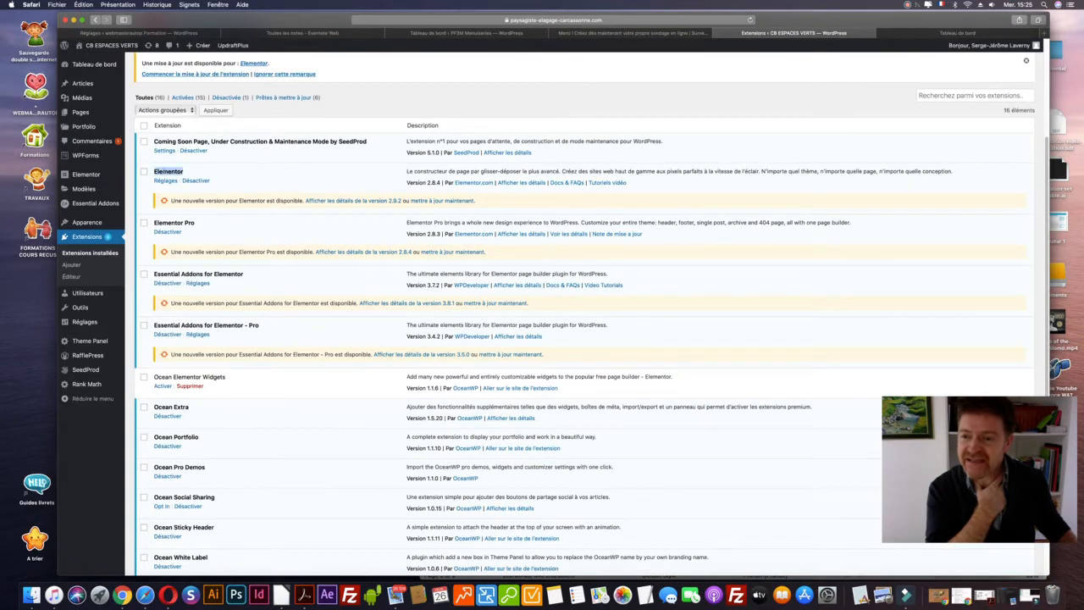
{"action": "scroll", "coordinate": [249, 224], "scroll_direction": "up", "scroll_amount": 2}
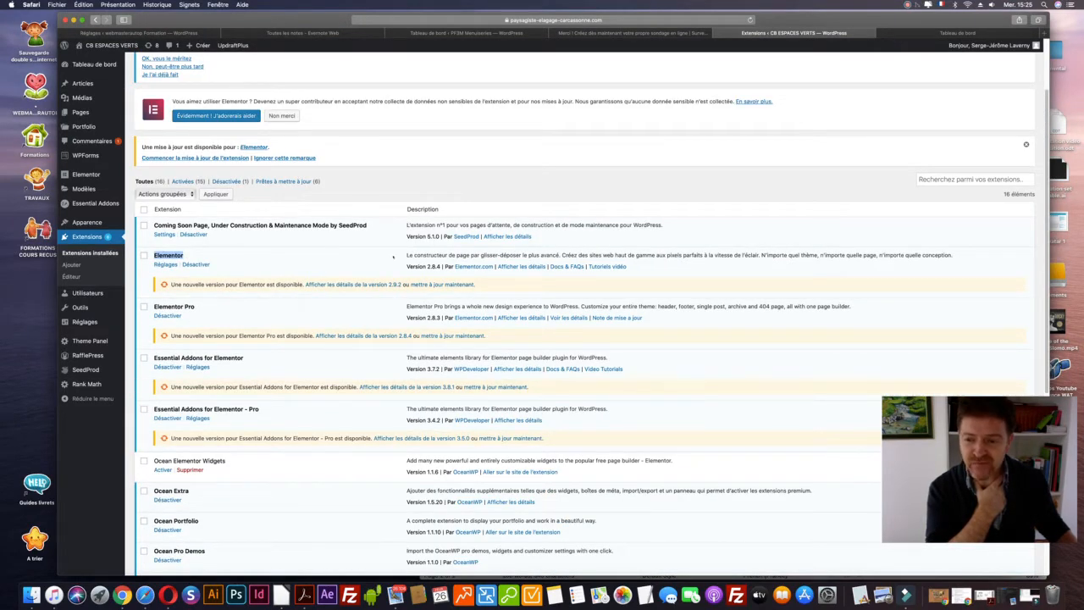
{"action": "scroll", "coordinate": [393, 255], "scroll_direction": "down", "scroll_amount": 2}
{"action": "scroll", "coordinate": [369, 263], "scroll_direction": "up", "scroll_amount": 4}
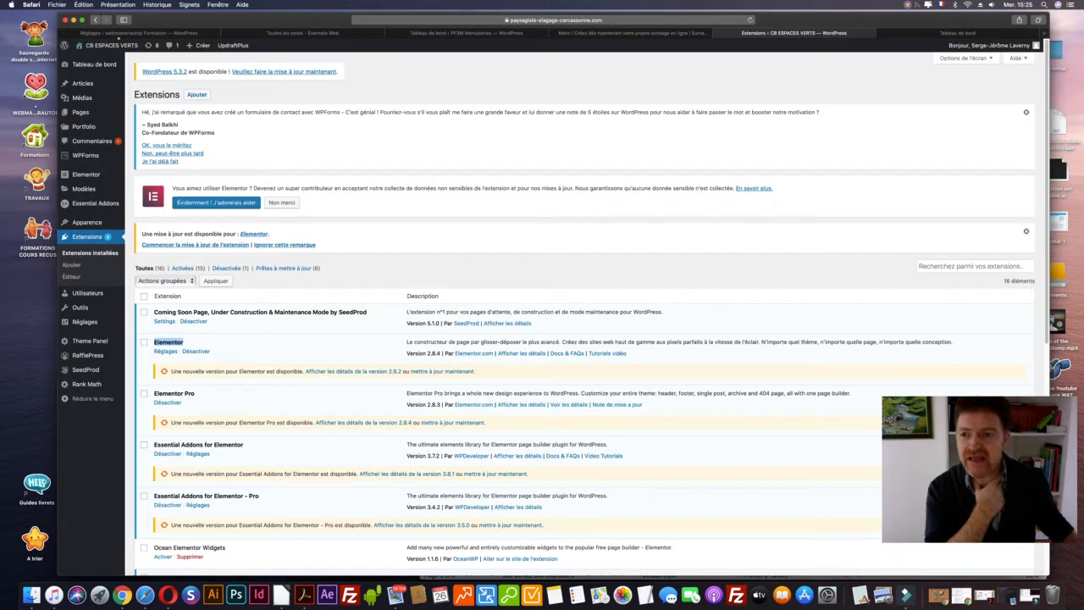
Go back to the public site and examine the layout and article content of the Paysagiste page.
{"action": "mouse_move", "coordinate": [117, 41]}
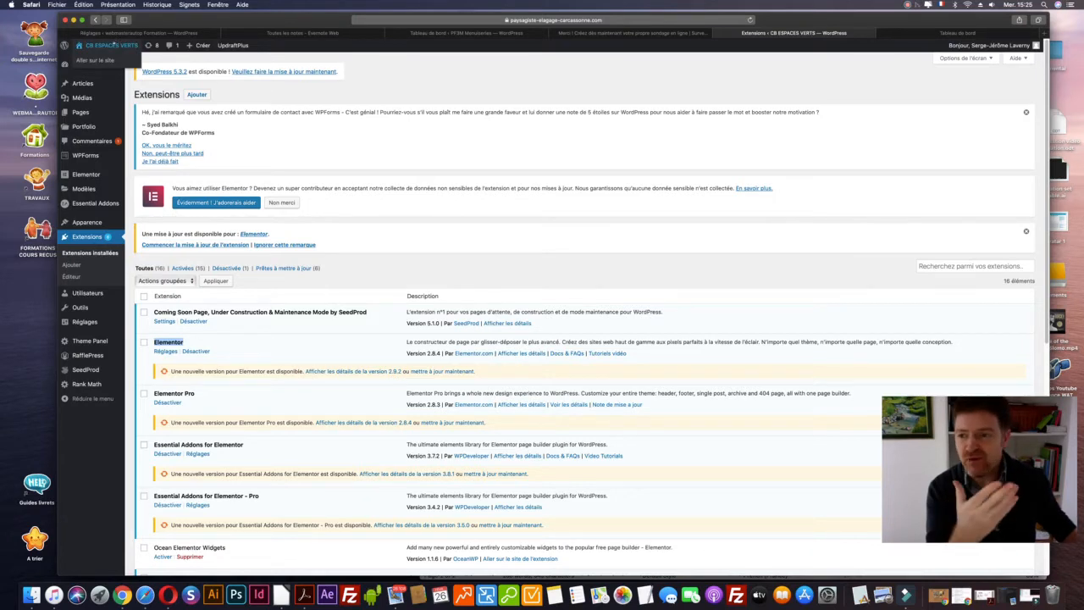
{"action": "left_click", "coordinate": [102, 60]}
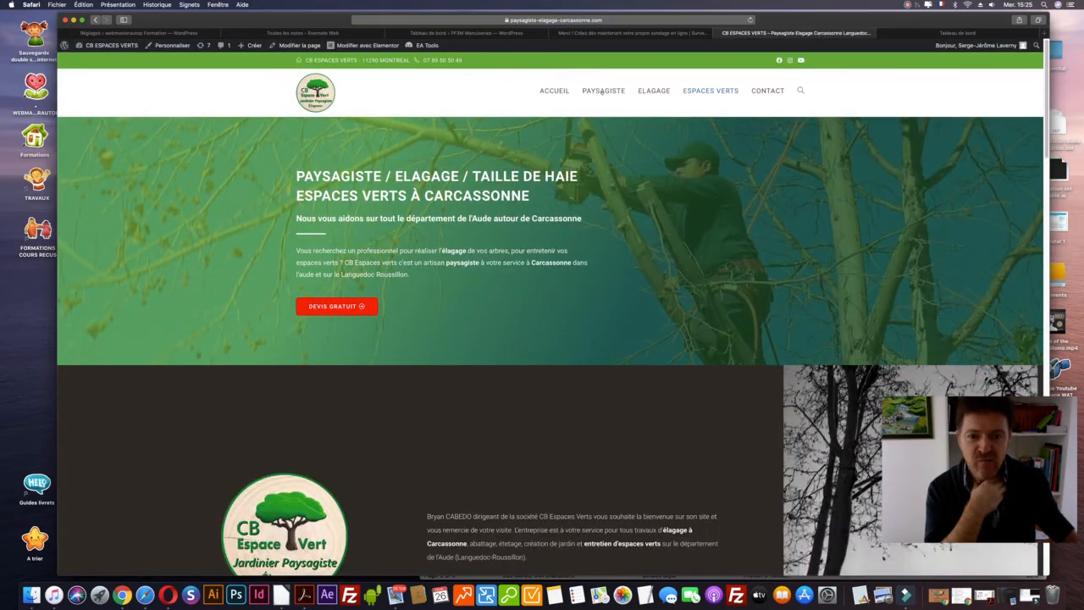
{"action": "left_click", "coordinate": [600, 91]}
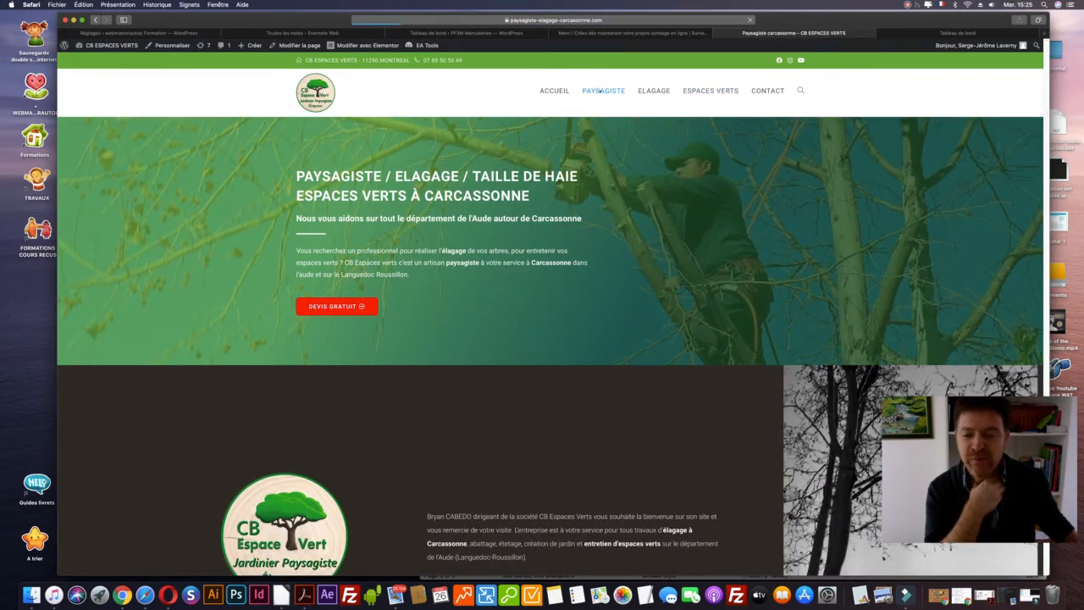
{"action": "scroll", "coordinate": [633, 215], "scroll_direction": "down", "scroll_amount": 15}
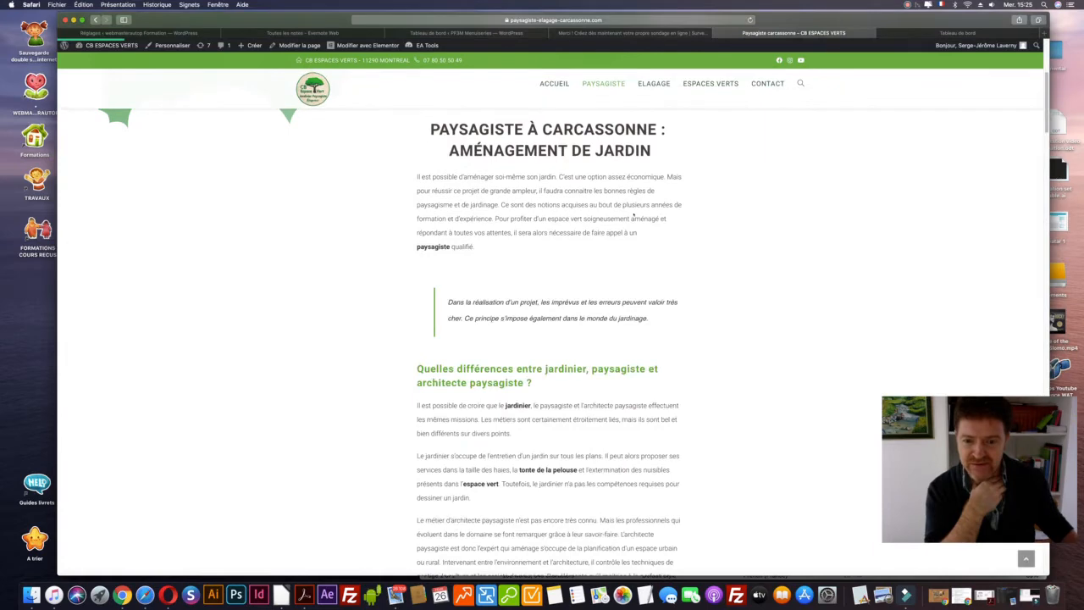
{"action": "scroll", "coordinate": [634, 215], "scroll_direction": "down", "scroll_amount": 20}
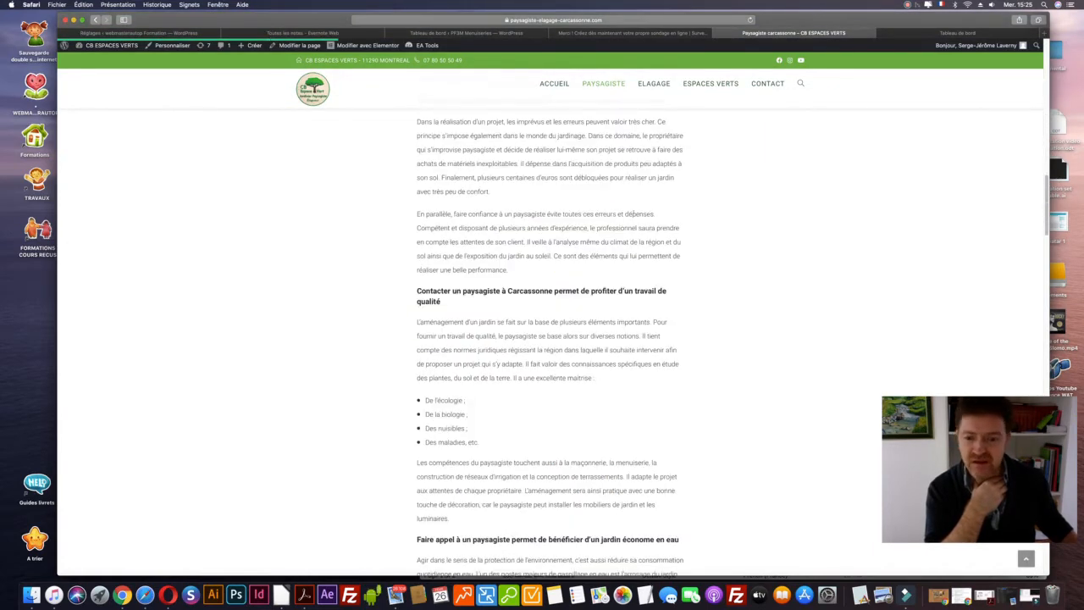
{"action": "scroll", "coordinate": [633, 215], "scroll_direction": "down", "scroll_amount": 5}
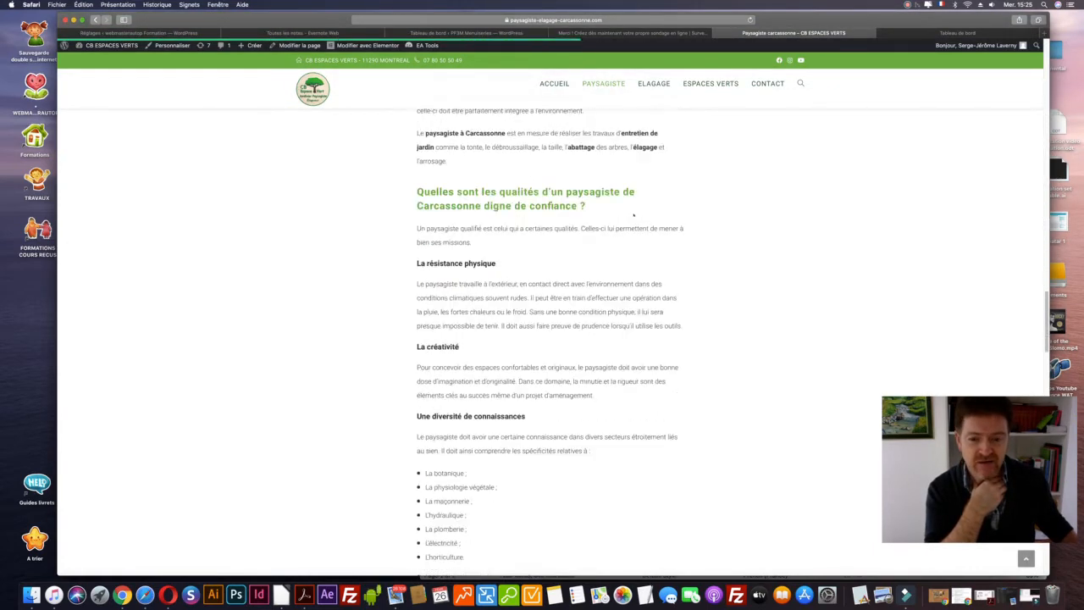
{"action": "scroll", "coordinate": [634, 215], "scroll_direction": "down", "scroll_amount": 20}
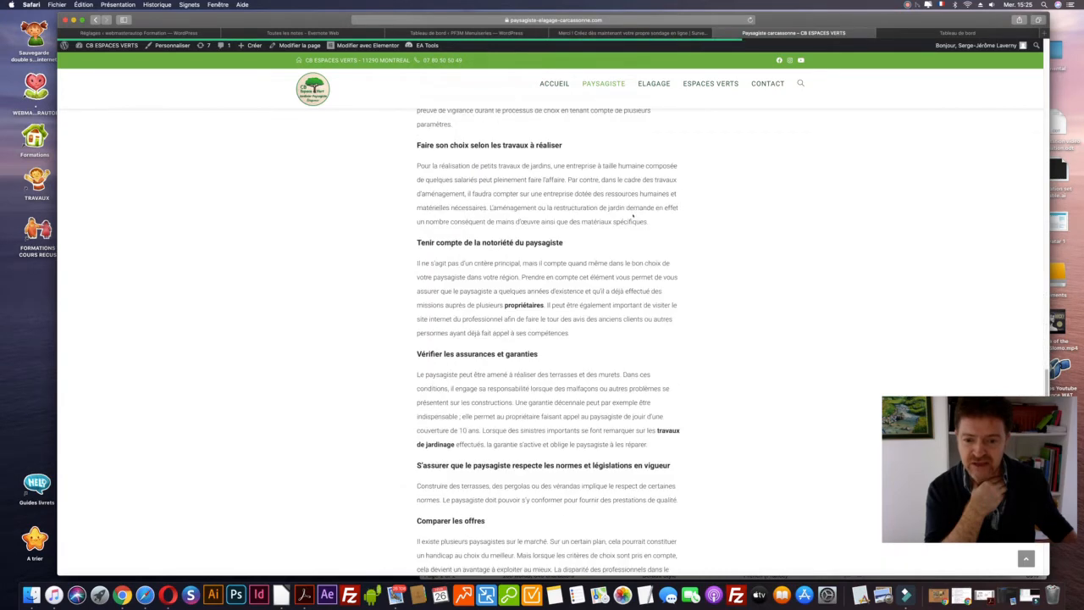
{"action": "scroll", "coordinate": [633, 215], "scroll_direction": "down", "scroll_amount": 5}
{"action": "scroll", "coordinate": [633, 215], "scroll_direction": "up", "scroll_amount": 20}
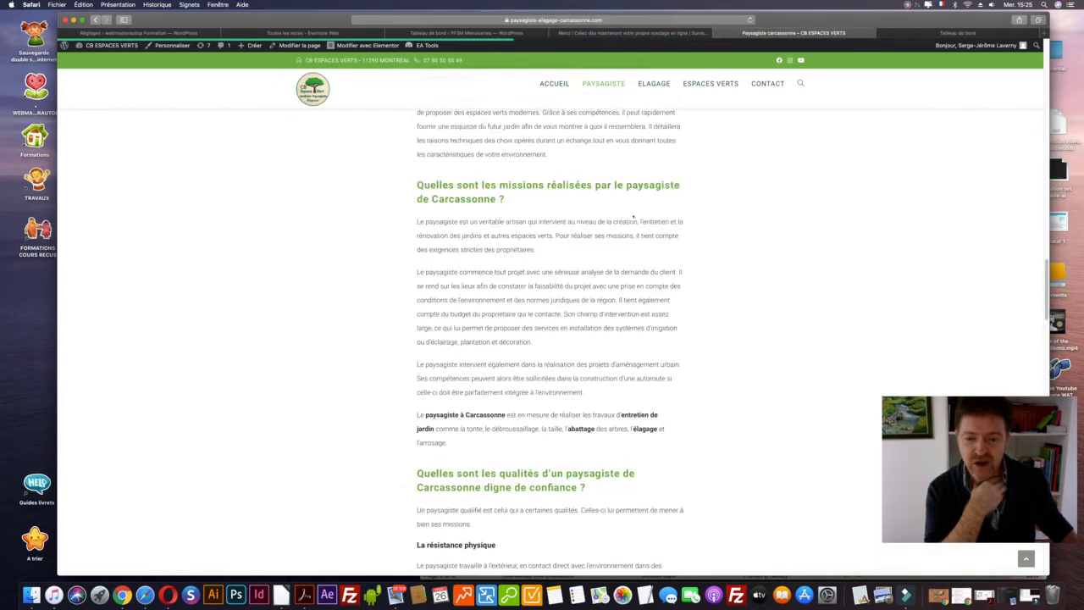
Open the Paysagiste page for editing in Elementor.
{"action": "scroll", "coordinate": [634, 215], "scroll_direction": "up", "scroll_amount": 8}
{"action": "scroll", "coordinate": [579, 351], "scroll_direction": "up", "scroll_amount": 20}
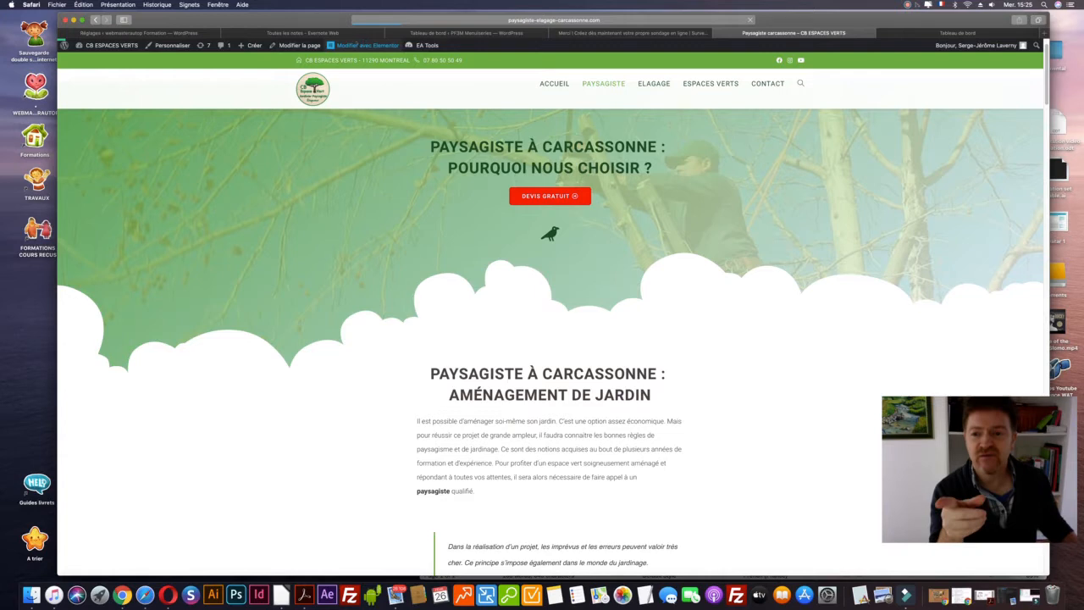
{"action": "left_click", "coordinate": [372, 44]}
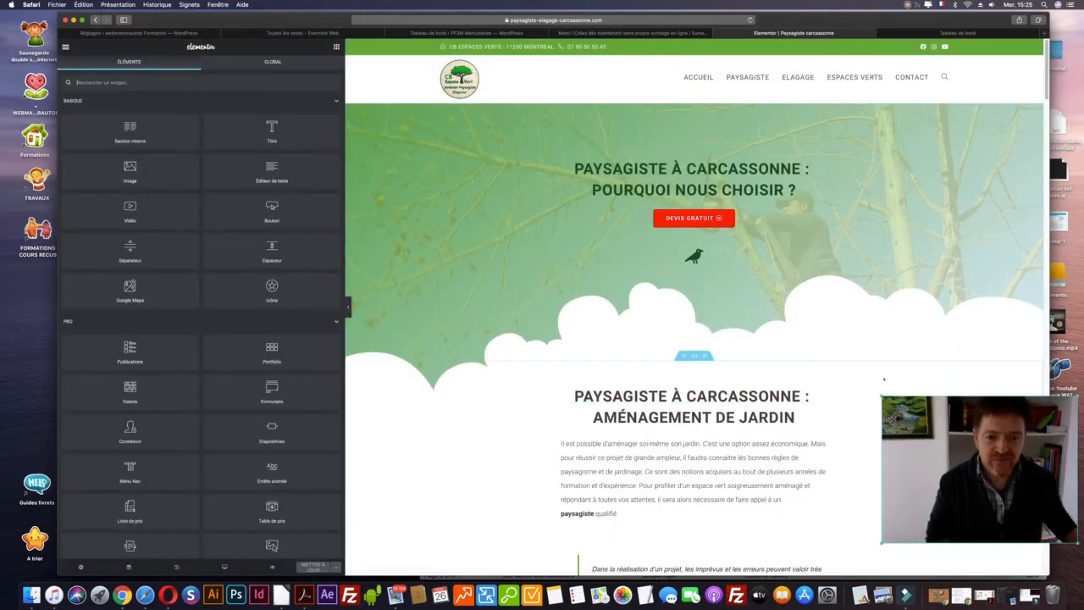
Select the "Paysagiste à Carcassonne : Aménagement de jardin" section, dismiss the context-menu tip and set its content width to 800.
{"action": "scroll", "coordinate": [784, 337], "scroll_direction": "down", "scroll_amount": 3}
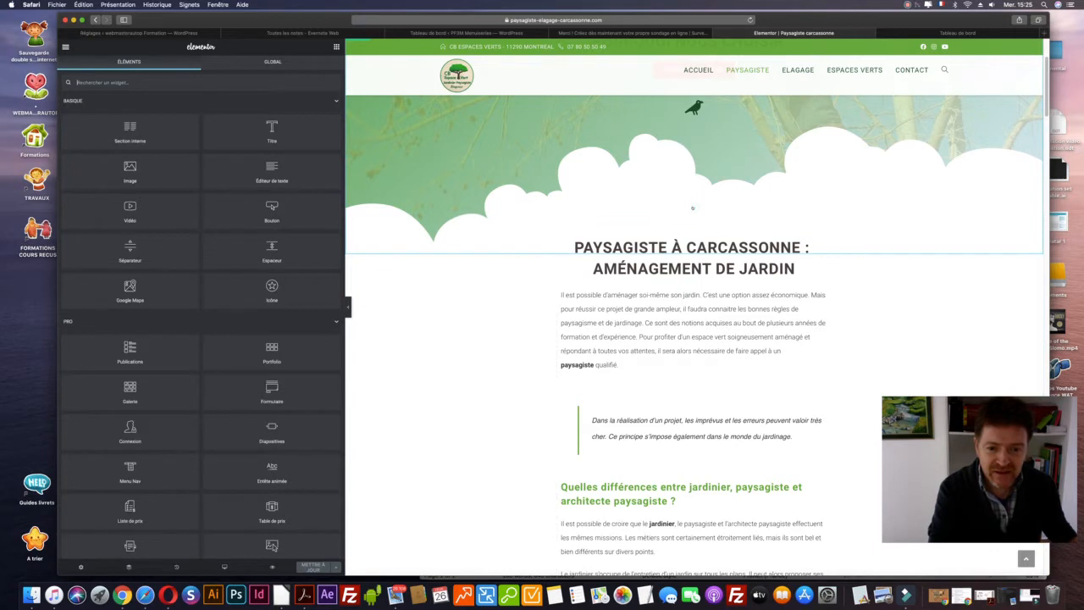
{"action": "left_click", "coordinate": [694, 208]}
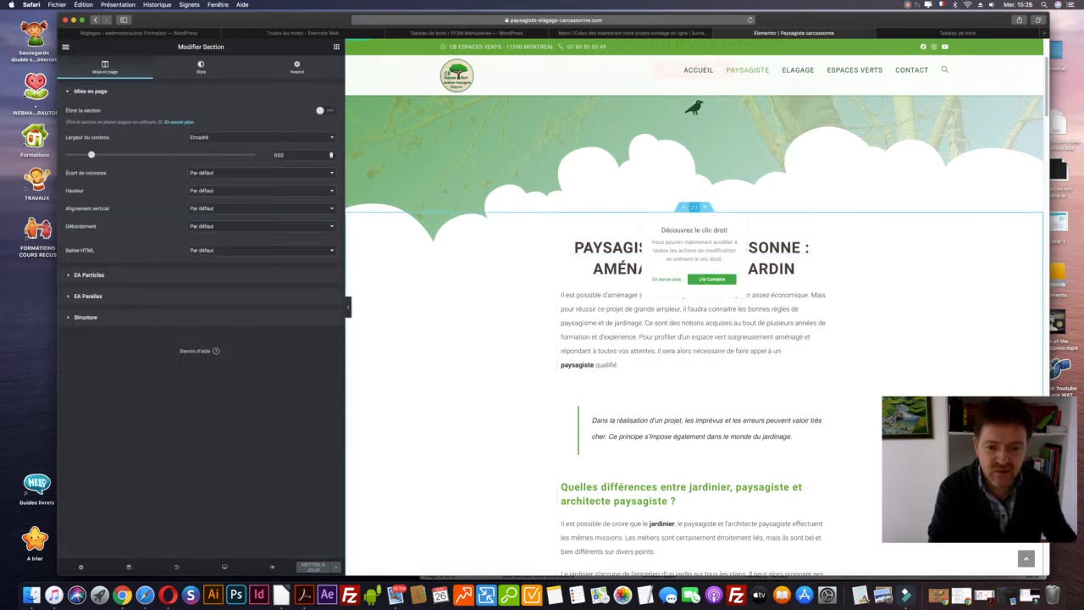
{"action": "left_click", "coordinate": [705, 279]}
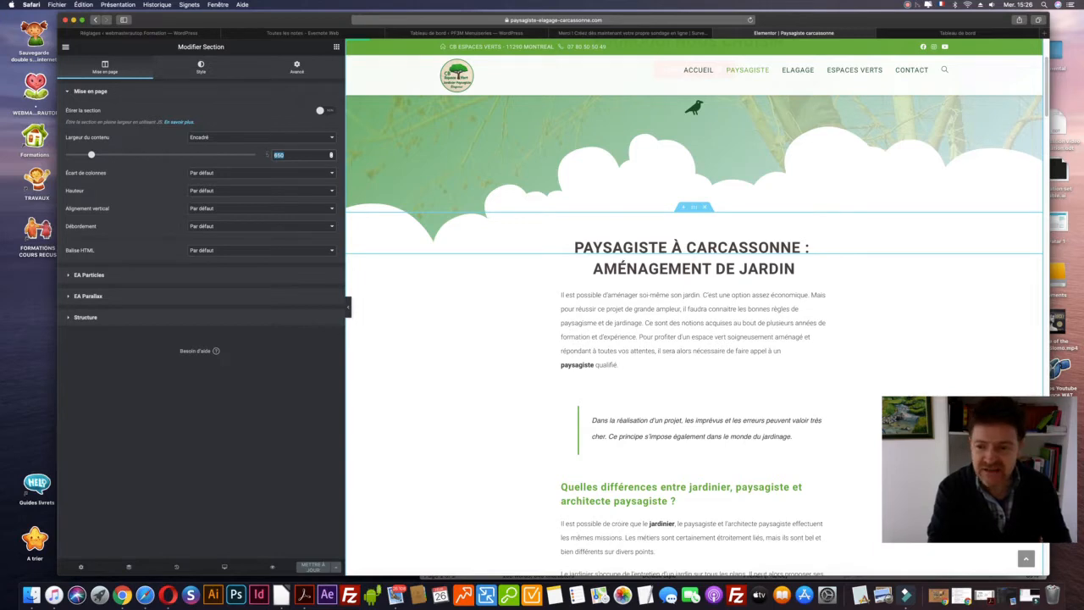
{"action": "type", "text": "800"}
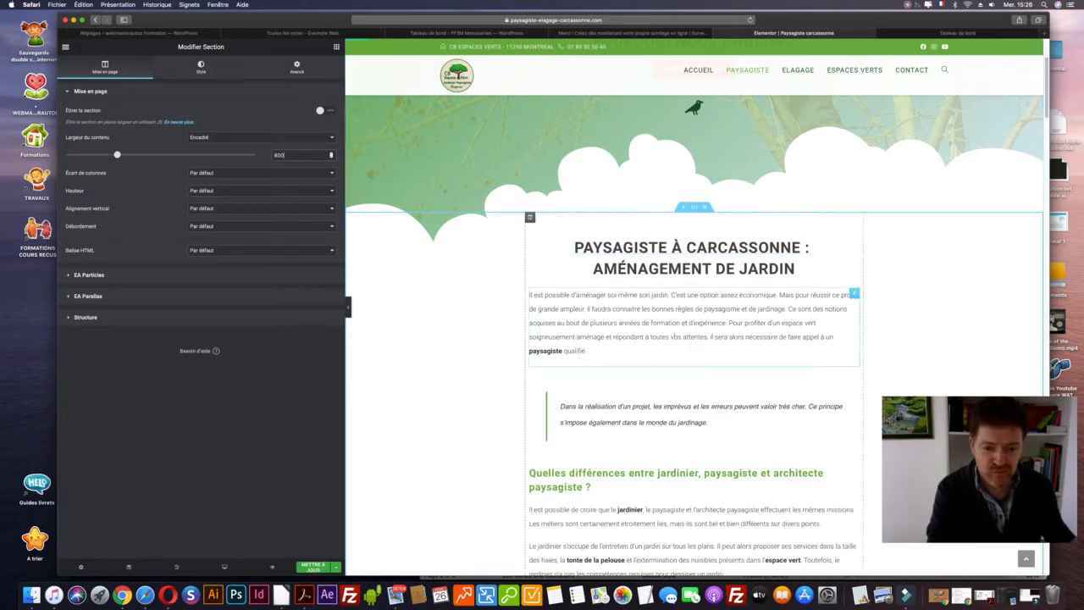
Compare the "Aménagement de jardin" section with the article text below it and widen its content to 900.
{"action": "scroll", "coordinate": [634, 322], "scroll_direction": "down", "scroll_amount": 10}
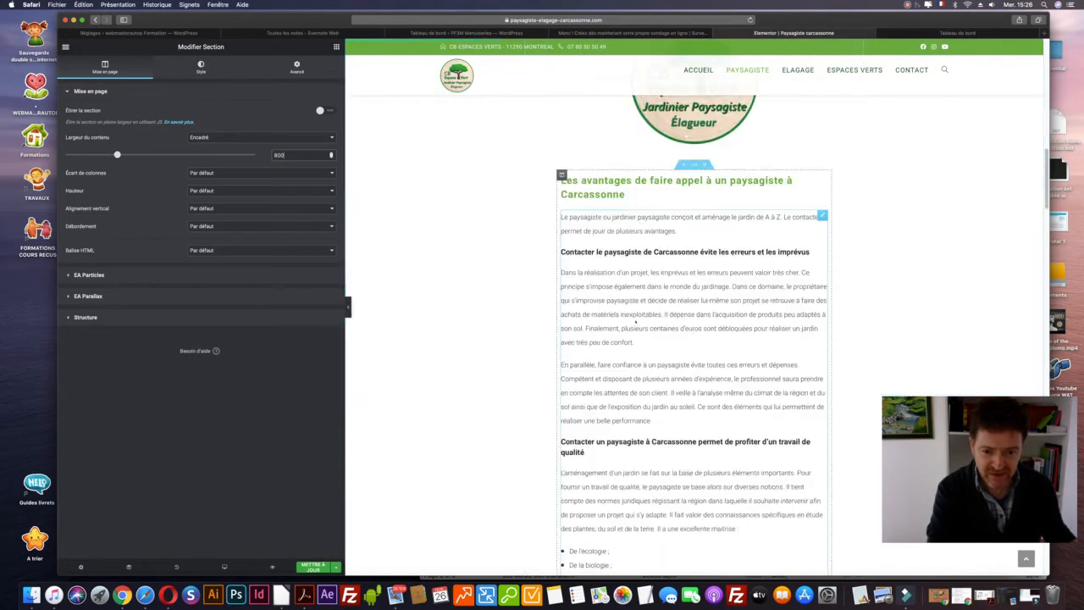
{"action": "scroll", "coordinate": [690, 371], "scroll_direction": "up", "scroll_amount": 15}
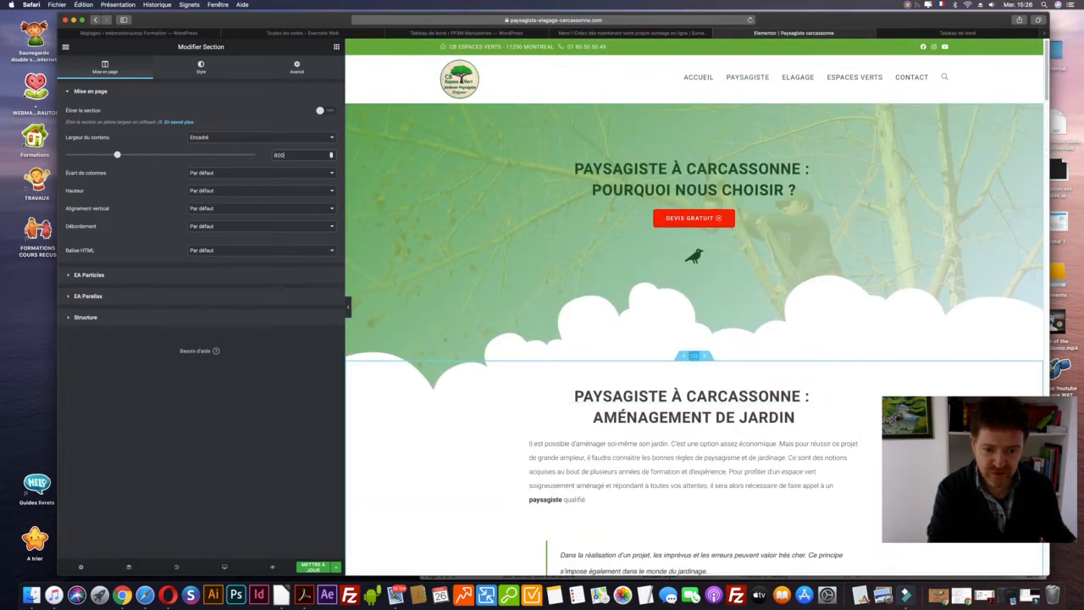
{"action": "scroll", "coordinate": [692, 355], "scroll_direction": "down", "scroll_amount": 5}
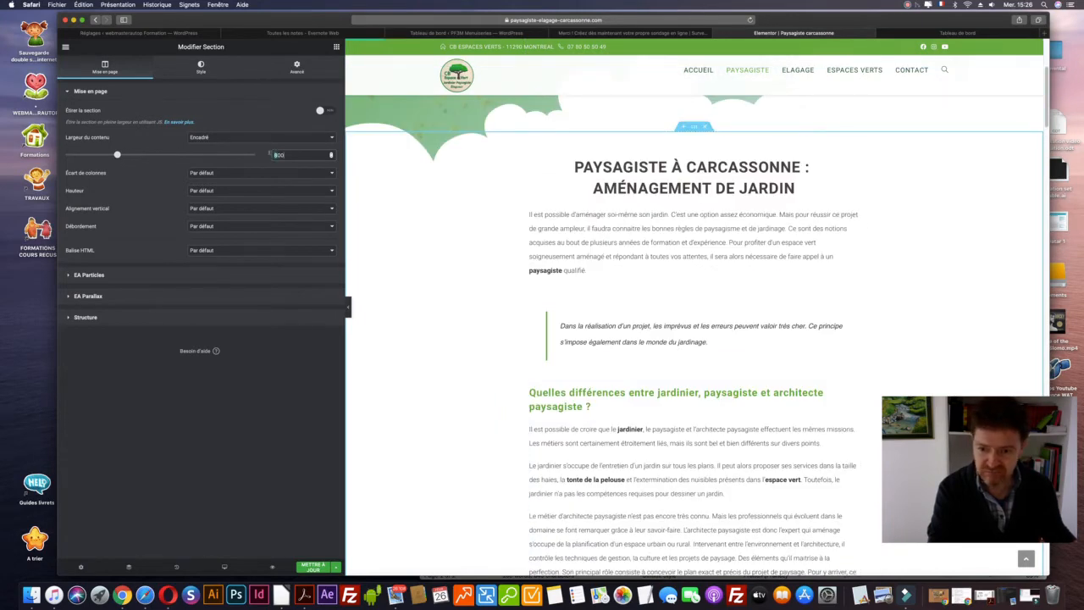
{"action": "type", "text": "9"}
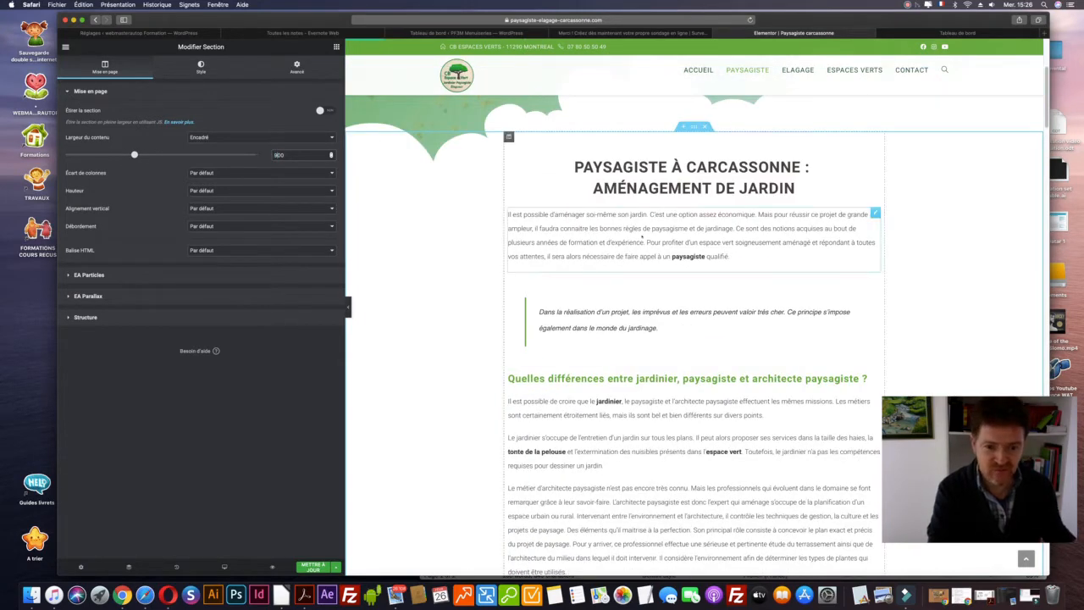
Set the content width of the section starting with "Les avantages de faire appel à un paysagiste à Carcassonne" to 900.
{"action": "scroll", "coordinate": [722, 141], "scroll_direction": "down", "scroll_amount": 2}
{"action": "scroll", "coordinate": [722, 141], "scroll_direction": "down", "scroll_amount": 10}
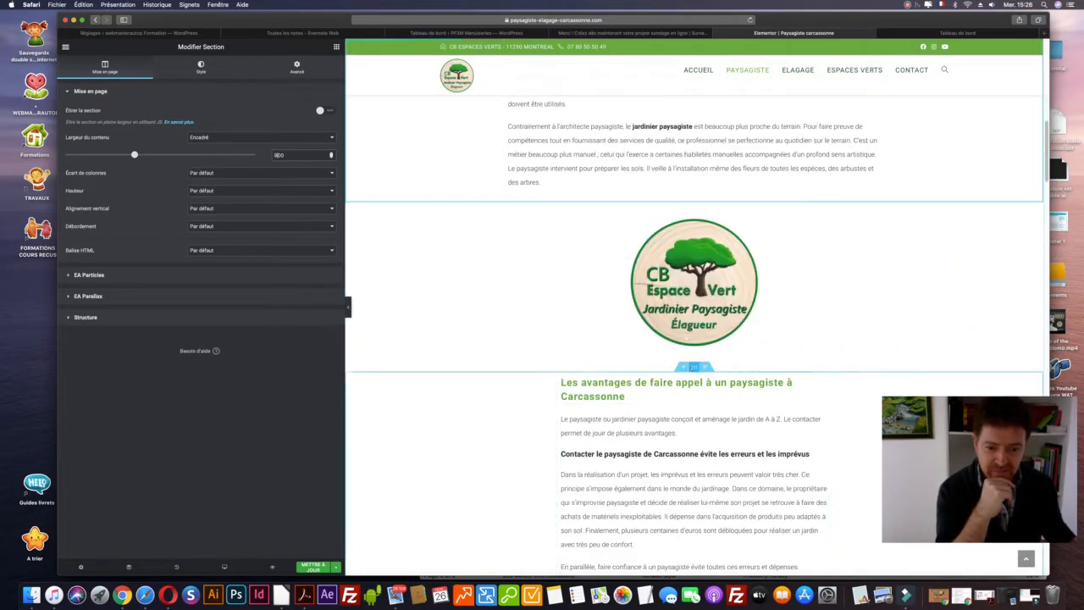
{"action": "left_click", "coordinate": [694, 367]}
{"action": "scroll", "coordinate": [694, 366], "scroll_direction": "down", "scroll_amount": 6}
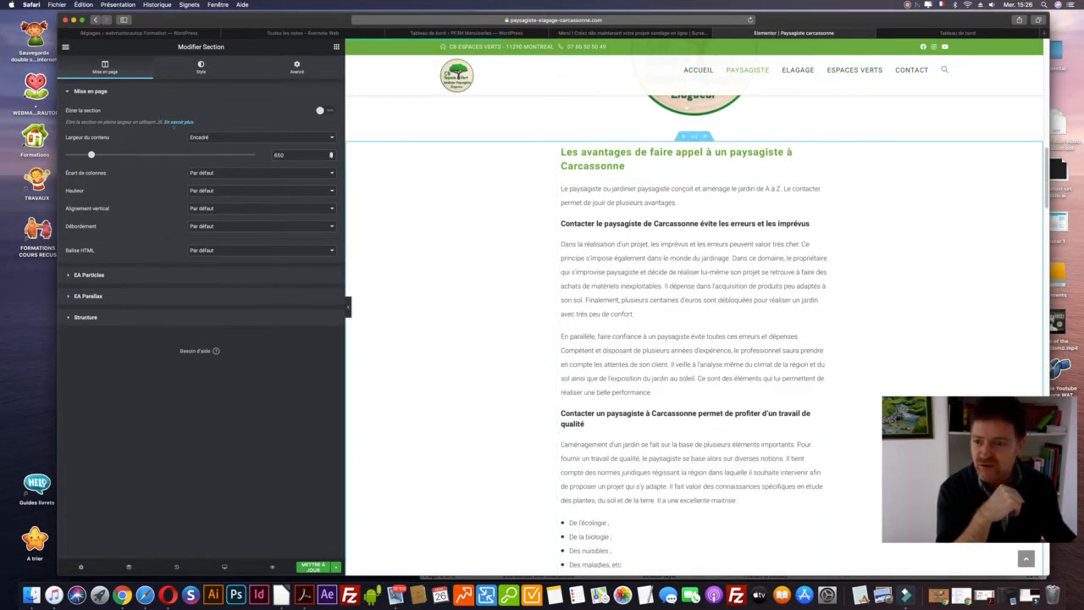
{"action": "left_click_drag", "start_coordinate": [286, 155], "coordinate": [254, 150]}
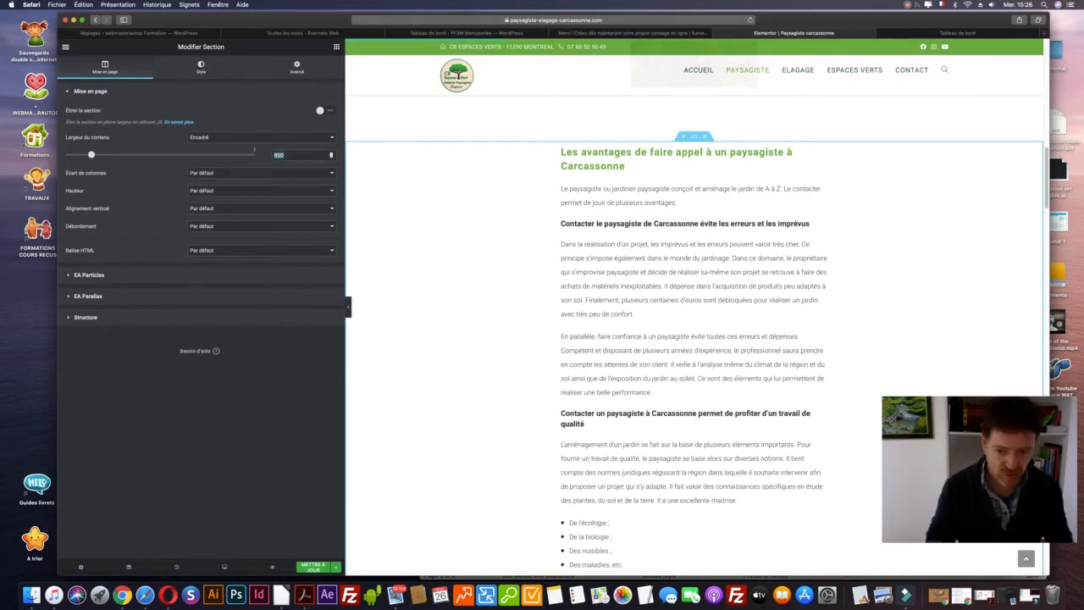
{"action": "type", "text": "900"}
Check the widened article text through to the end of the Paysagiste page and publish the update.
{"action": "scroll", "coordinate": [506, 323], "scroll_direction": "down", "scroll_amount": 10}
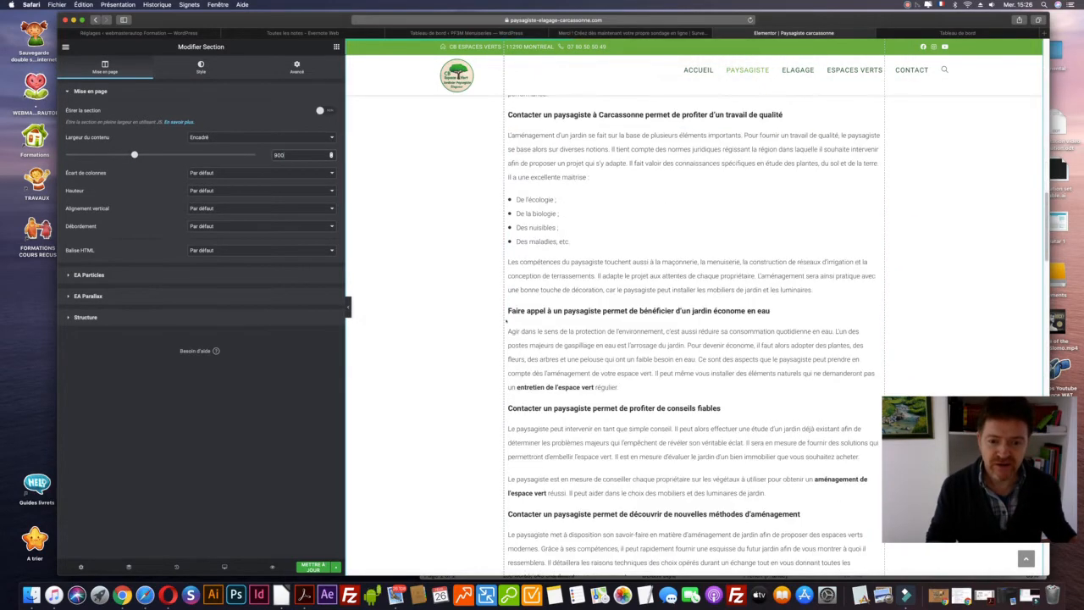
{"action": "scroll", "coordinate": [506, 323], "scroll_direction": "down", "scroll_amount": 15}
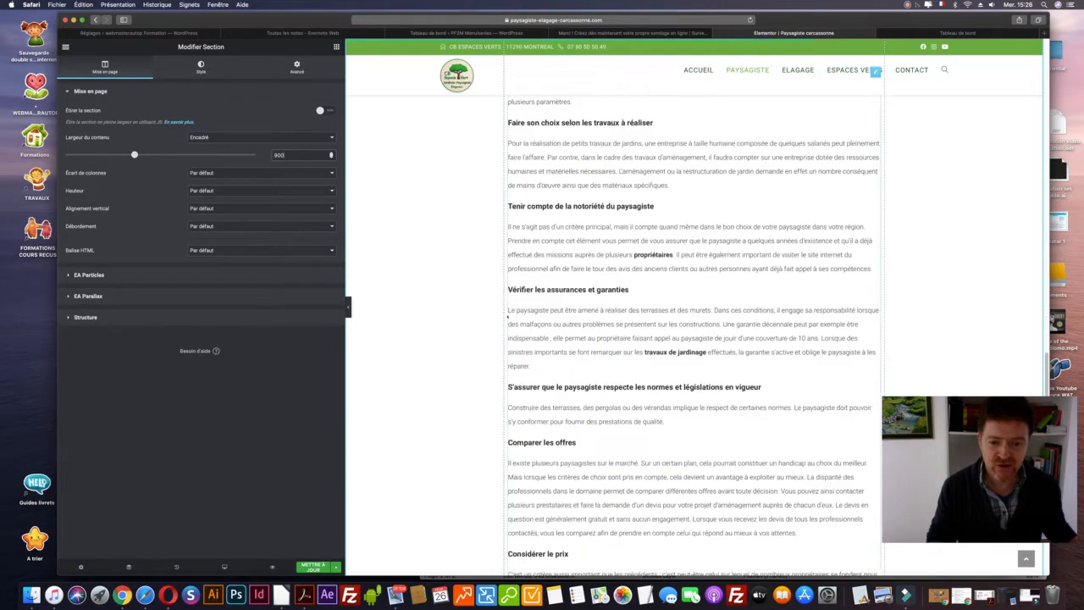
{"action": "scroll", "coordinate": [506, 320], "scroll_direction": "down", "scroll_amount": 5}
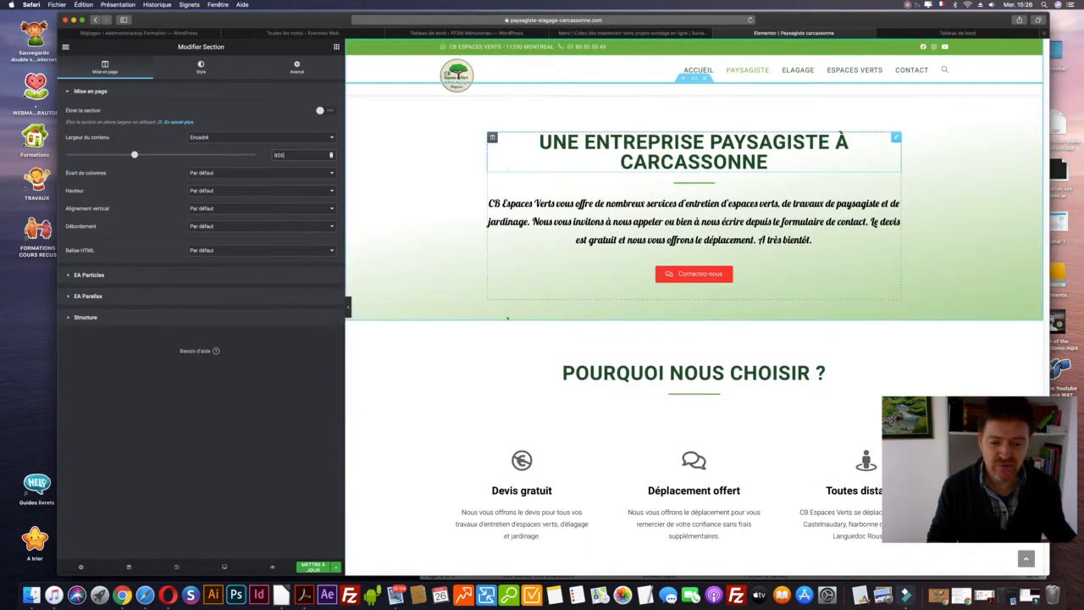
{"action": "scroll", "coordinate": [506, 319], "scroll_direction": "up", "scroll_amount": 10}
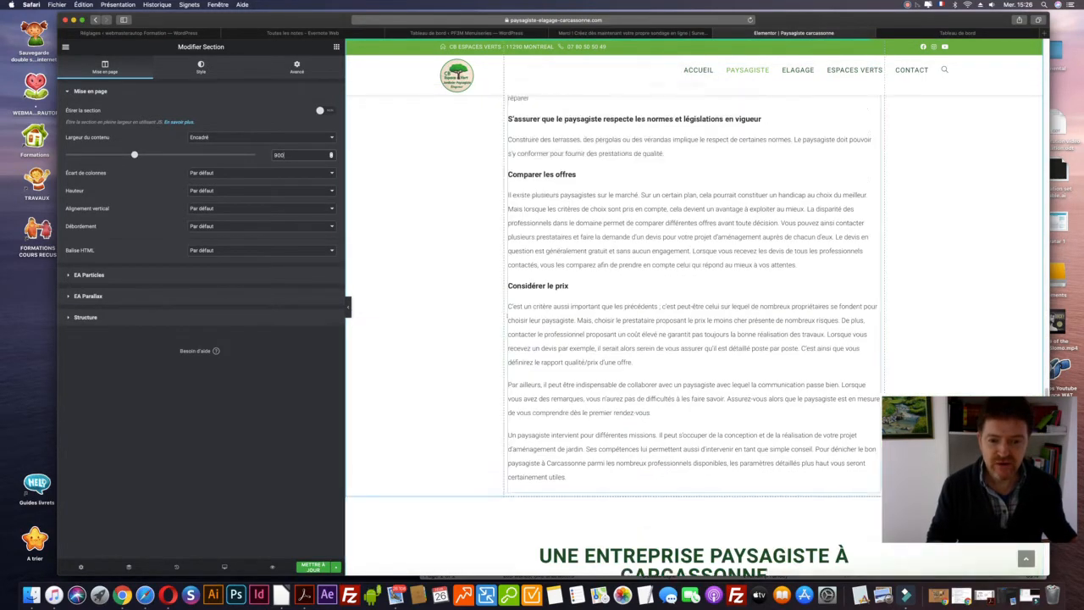
{"action": "scroll", "coordinate": [506, 318], "scroll_direction": "up", "scroll_amount": 15}
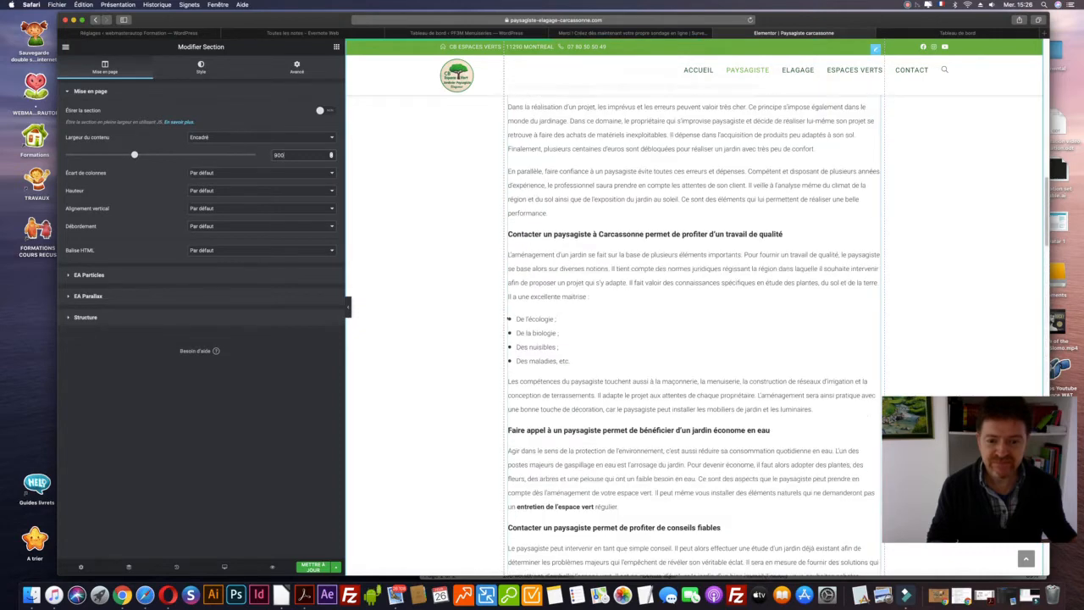
{"action": "scroll", "coordinate": [507, 318], "scroll_direction": "up", "scroll_amount": 15}
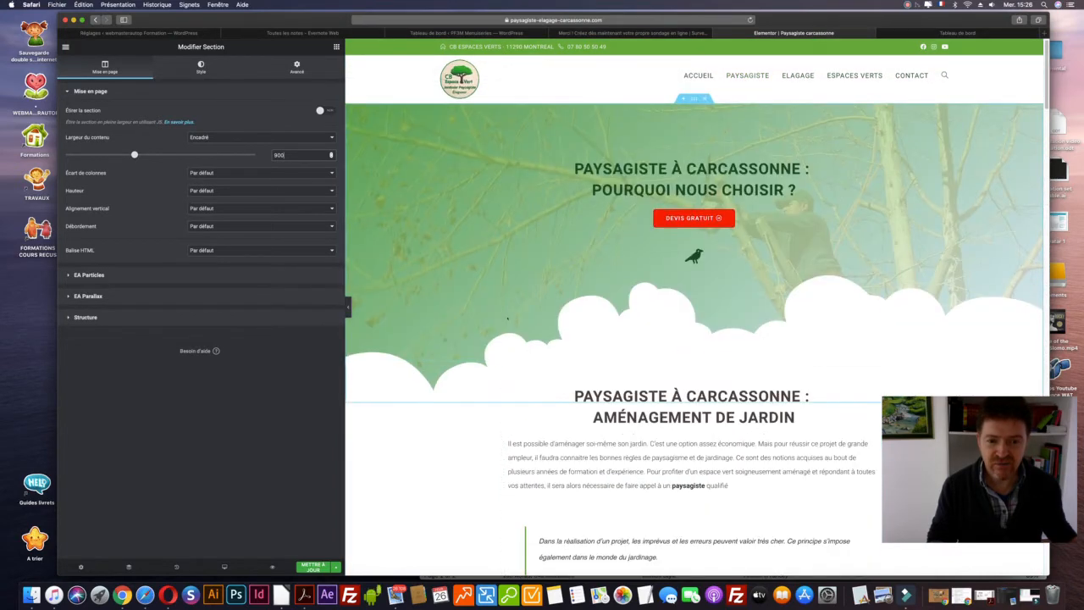
{"action": "left_click", "coordinate": [312, 567]}
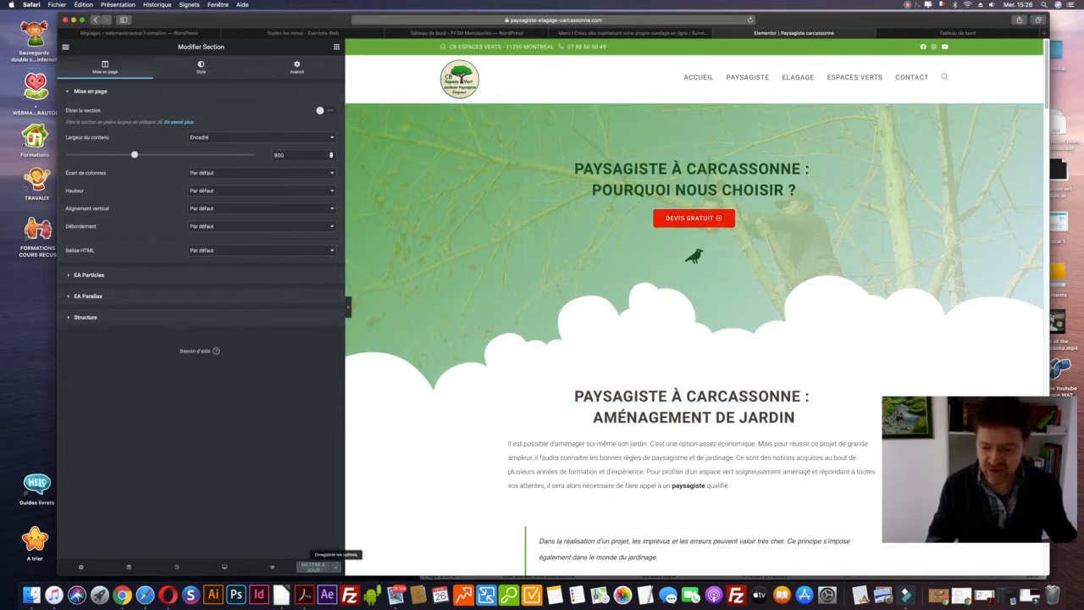
Save the page to the Elementor library as a template named "Page paysagiste modèle structure - 27 février 2020".
{"action": "left_click", "coordinate": [335, 565]}
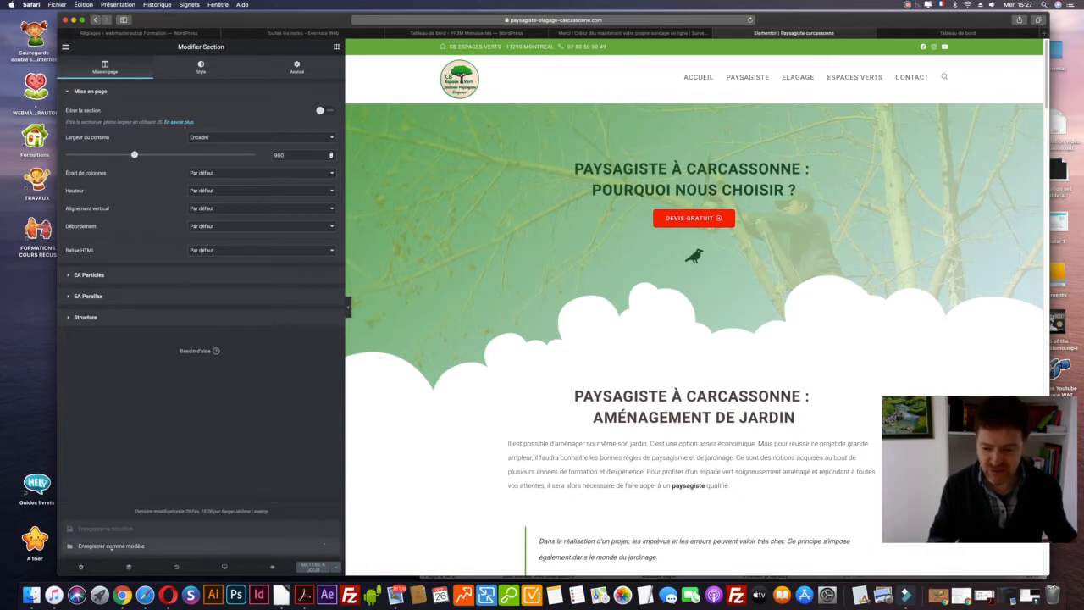
{"action": "left_click", "coordinate": [152, 546]}
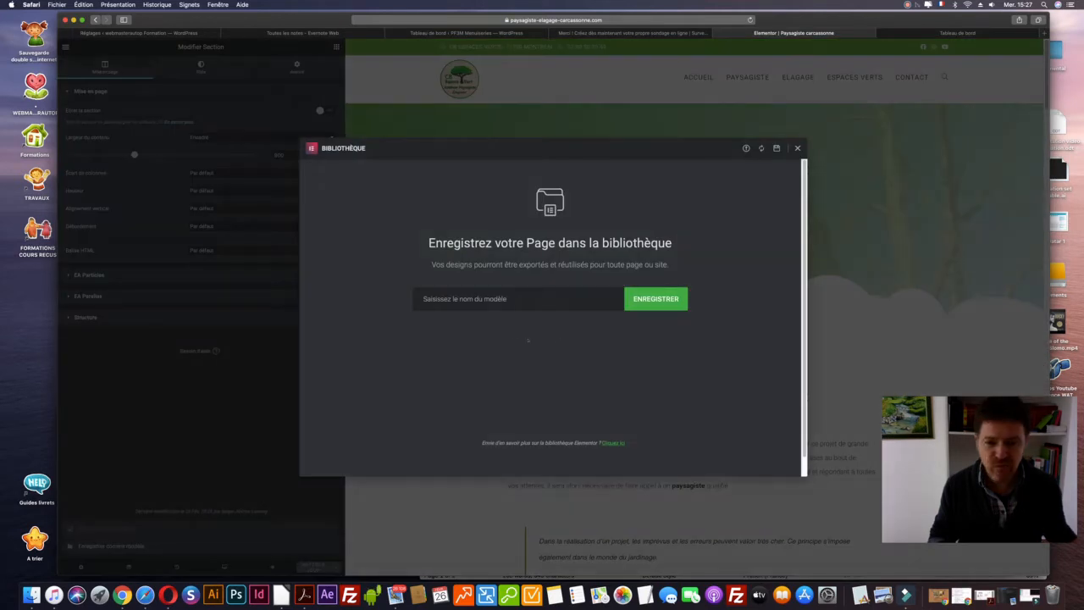
{"action": "left_click", "coordinate": [498, 298]}
{"action": "type", "text": "pa"}
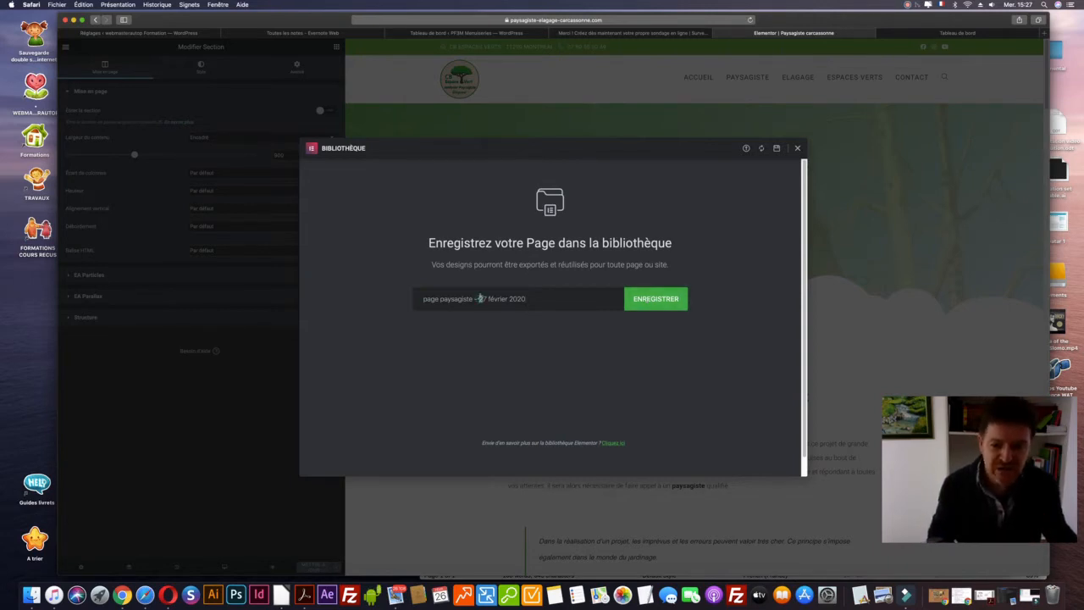
{"action": "left_click", "coordinate": [423, 298]}
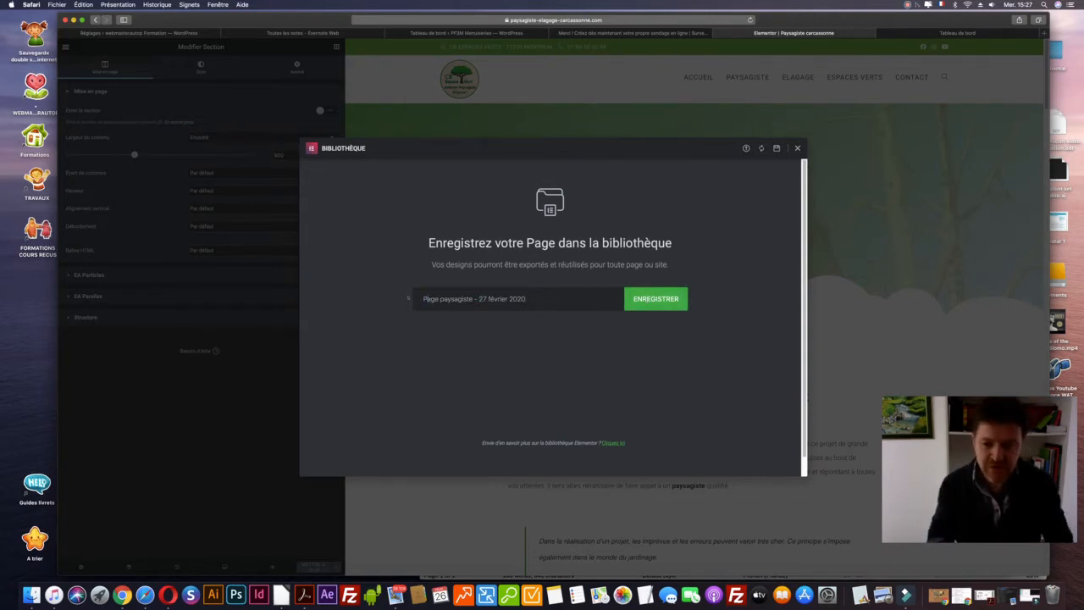
{"action": "type", "text": "modèle"}
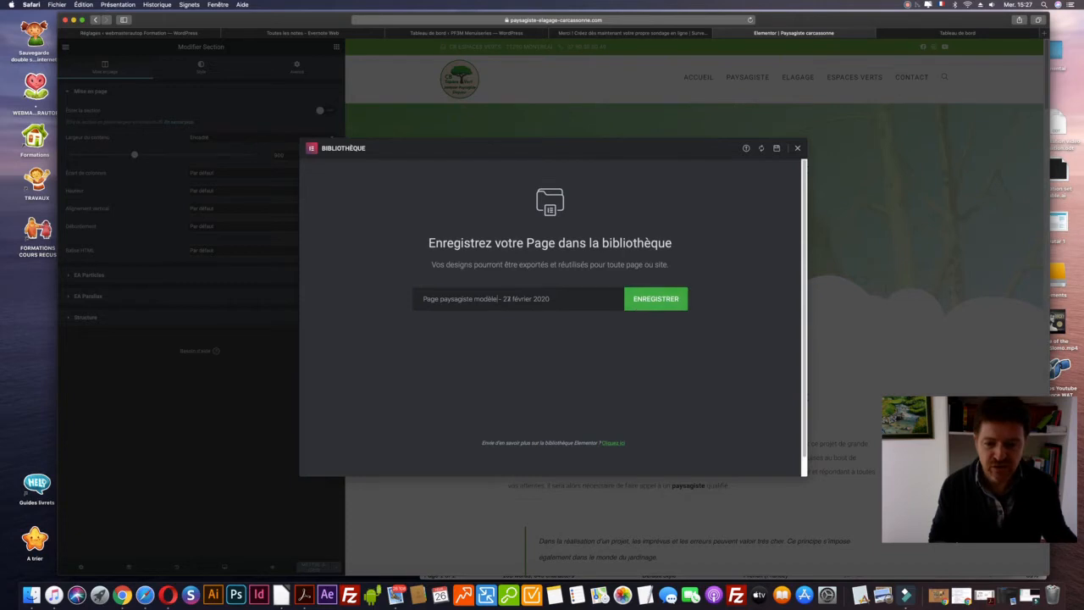
{"action": "type", "text": " structure"}
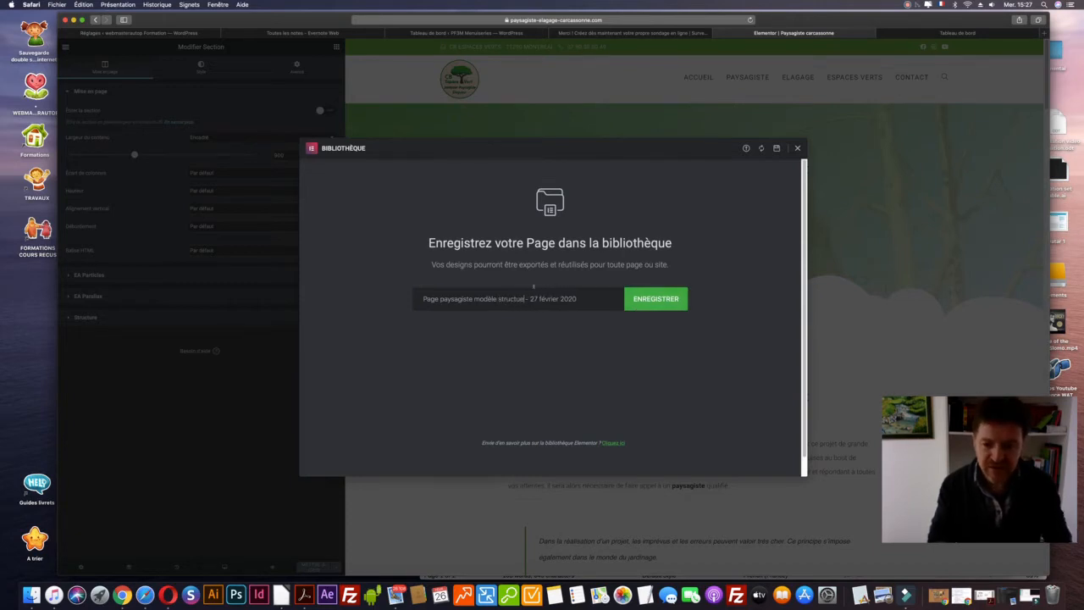
{"action": "left_click", "coordinate": [655, 298]}
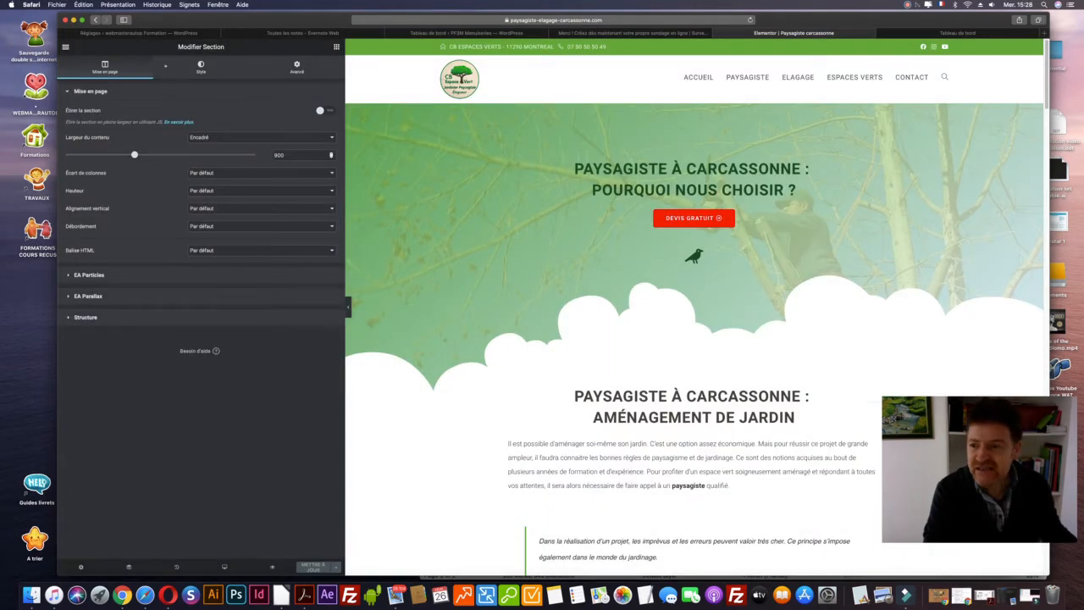
Leave Elementor for the WordPress editor and return to the public home page of the site.
{"action": "left_click", "coordinate": [66, 47]}
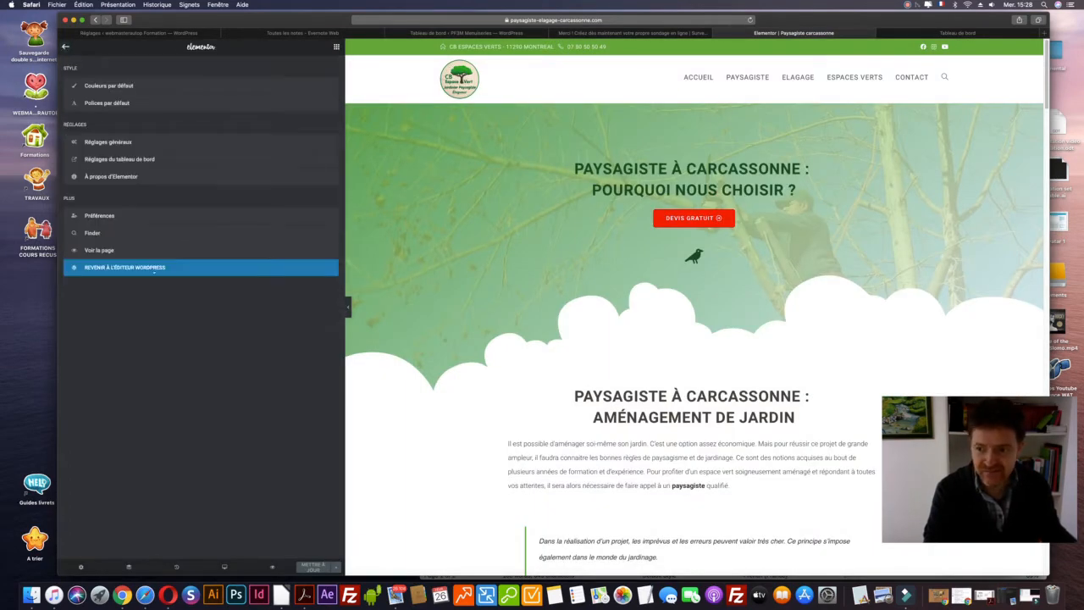
{"action": "left_click", "coordinate": [151, 267]}
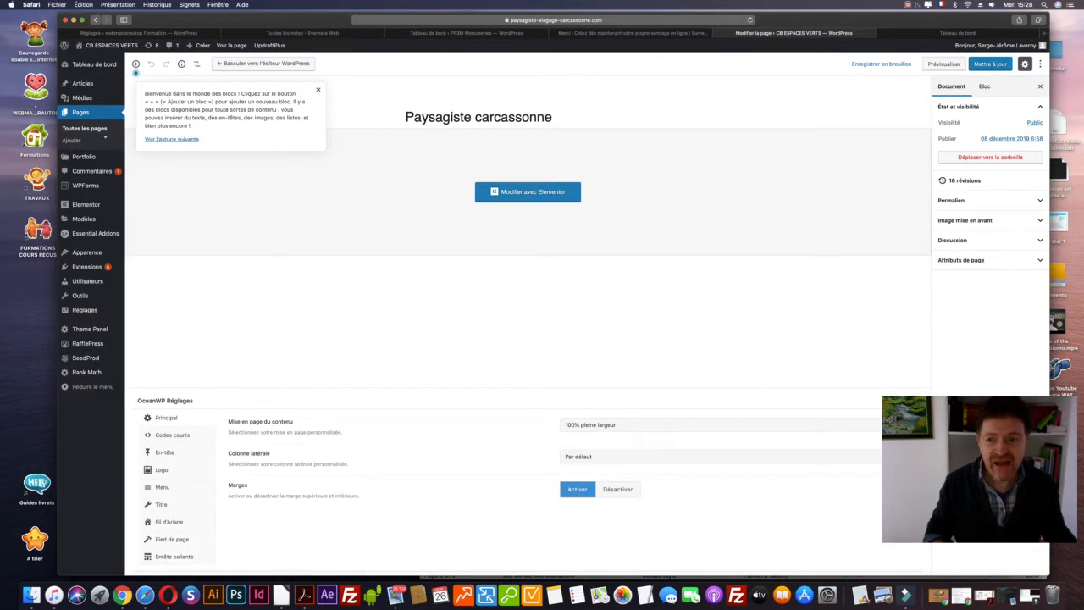
{"action": "mouse_move", "coordinate": [106, 51]}
{"action": "left_click", "coordinate": [95, 60]}
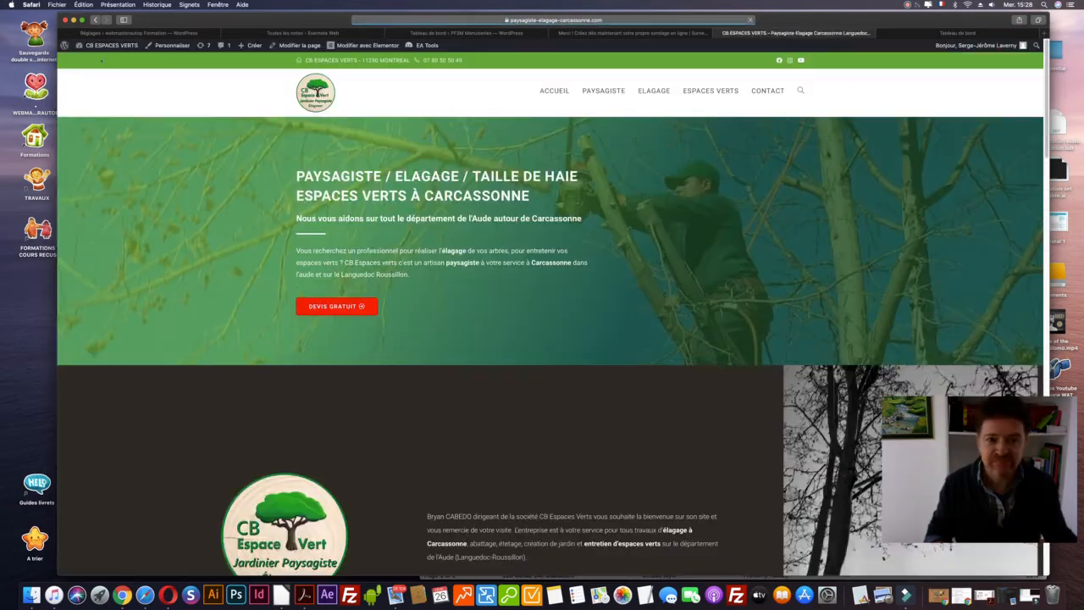
Open the Espaces verts page in Elementor and narrow the widget panel to enlarge the preview.
{"action": "left_click", "coordinate": [691, 90]}
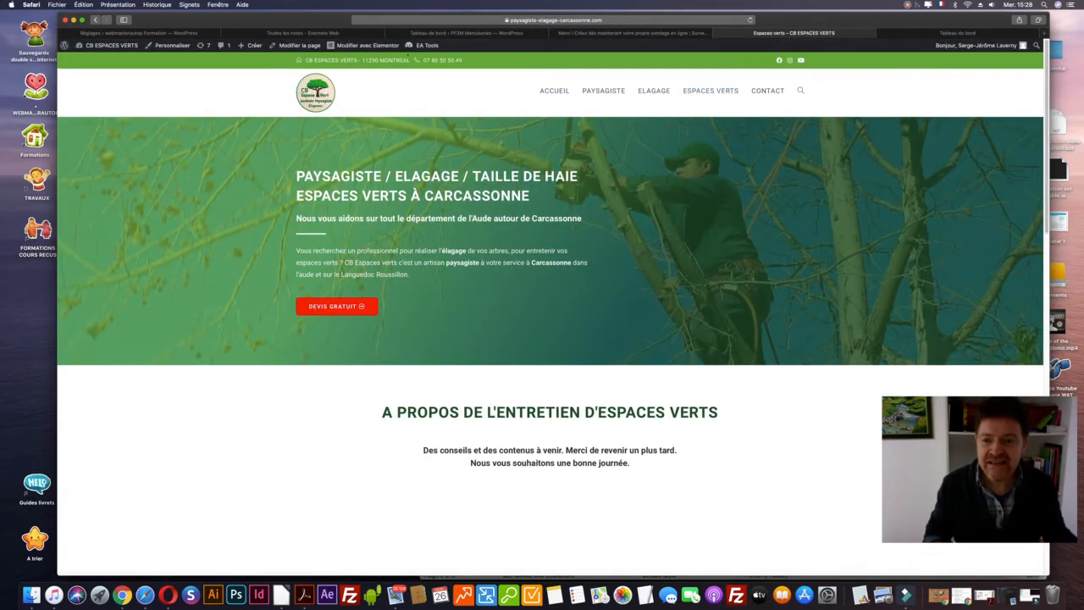
{"action": "left_click", "coordinate": [367, 45]}
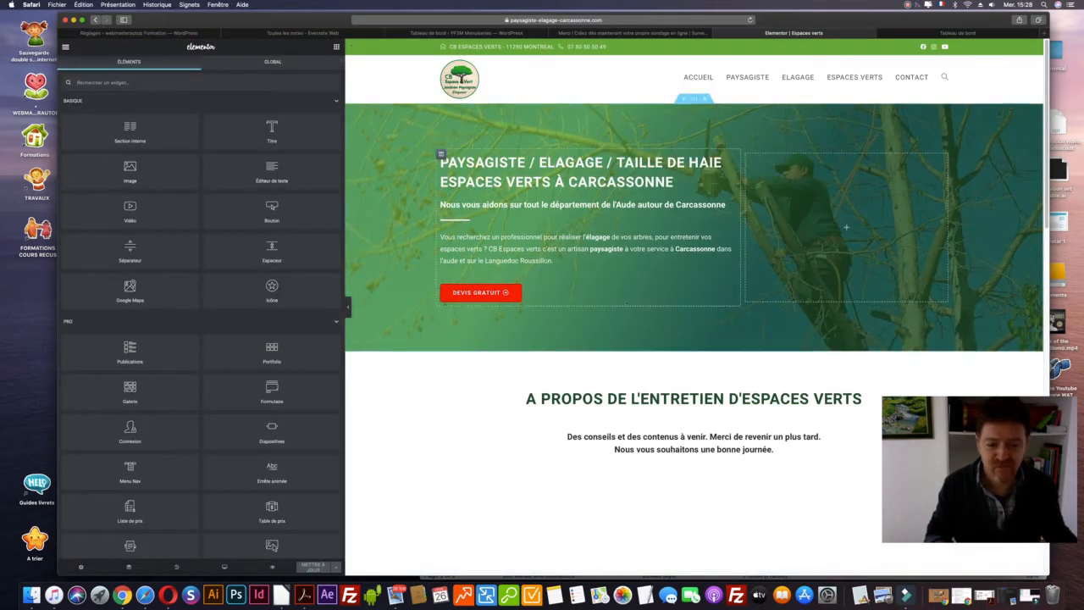
{"action": "scroll", "coordinate": [458, 273], "scroll_direction": "down", "scroll_amount": 1}
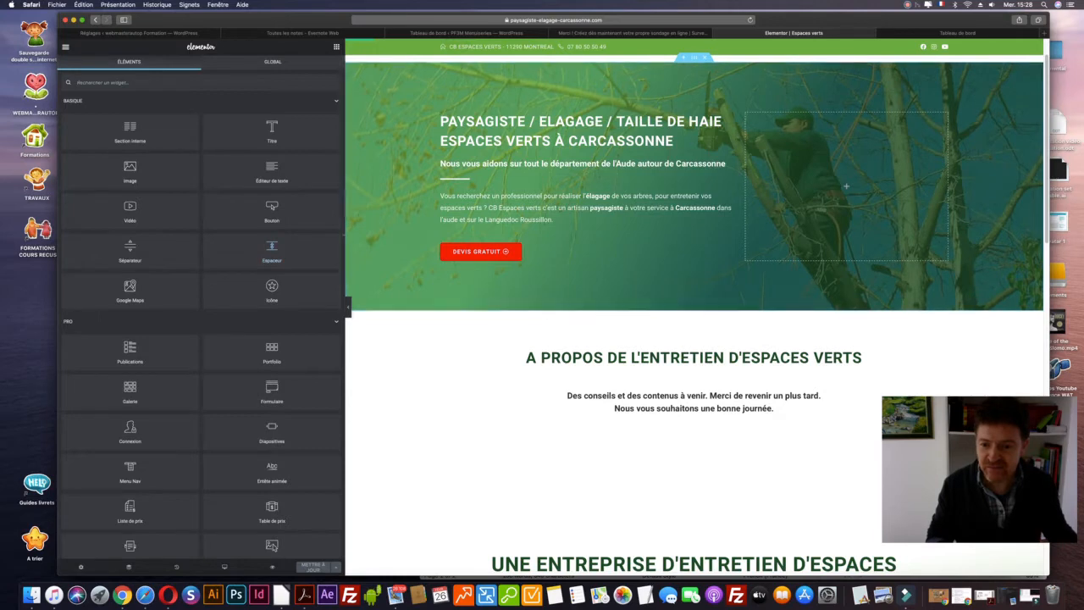
{"action": "left_click_drag", "start_coordinate": [343, 236], "coordinate": [219, 234]}
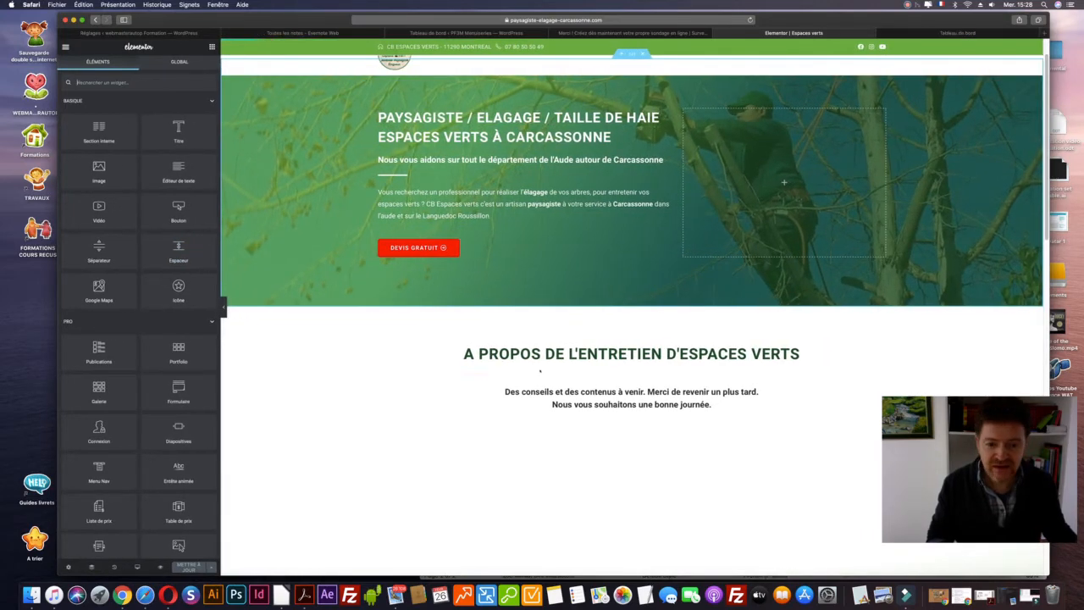
Open the template library from the end of the Espaces verts page, sort the saved templates by newest creation date and check today's date.
{"action": "scroll", "coordinate": [539, 370], "scroll_direction": "down", "scroll_amount": 15}
{"action": "scroll", "coordinate": [539, 370], "scroll_direction": "down", "scroll_amount": 3}
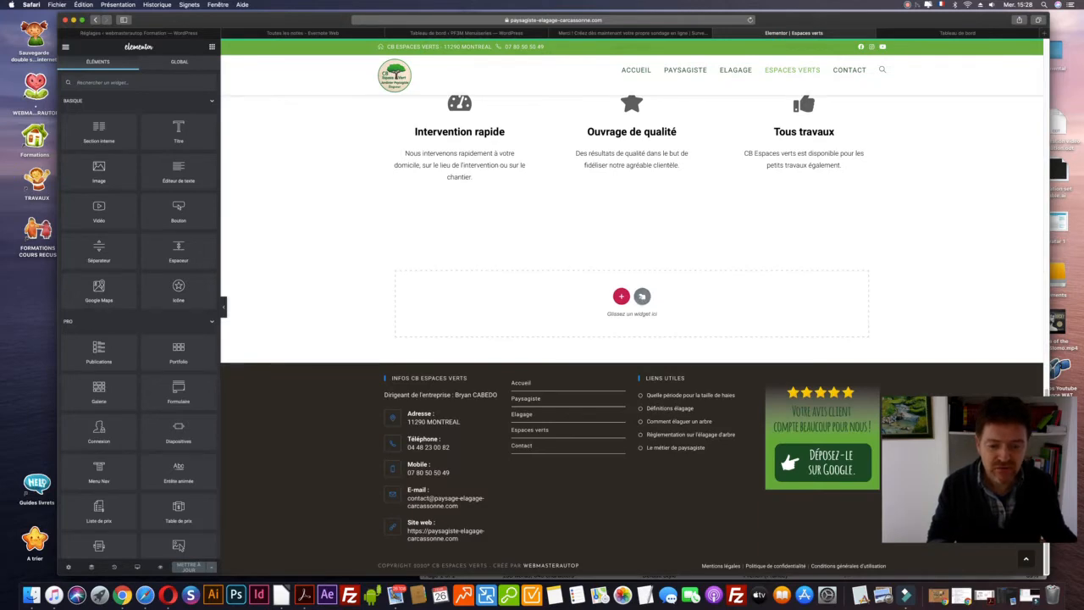
{"action": "left_click", "coordinate": [641, 296]}
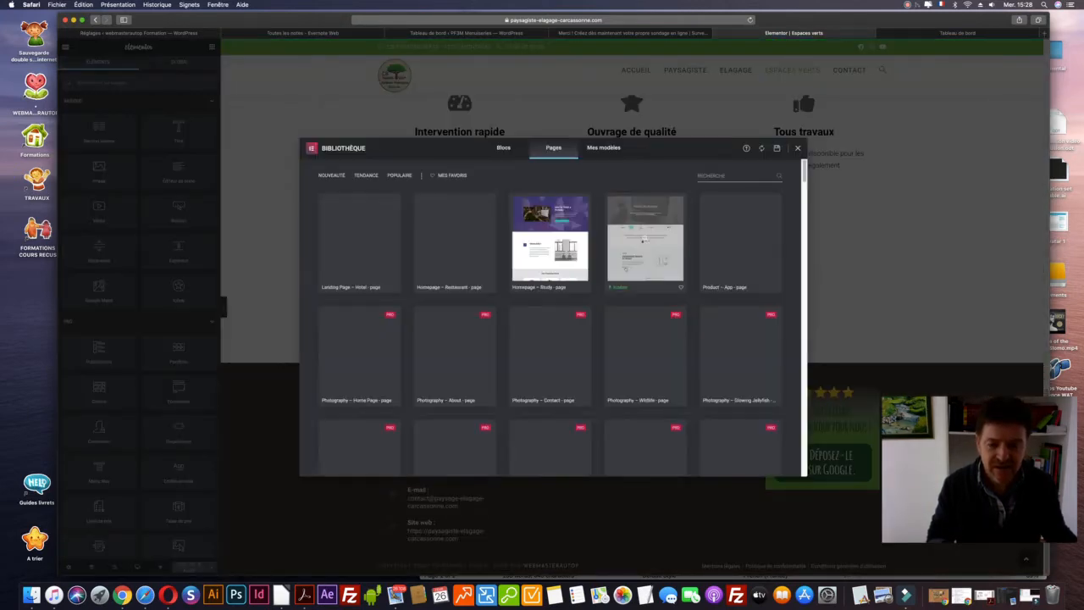
{"action": "left_click", "coordinate": [798, 148]}
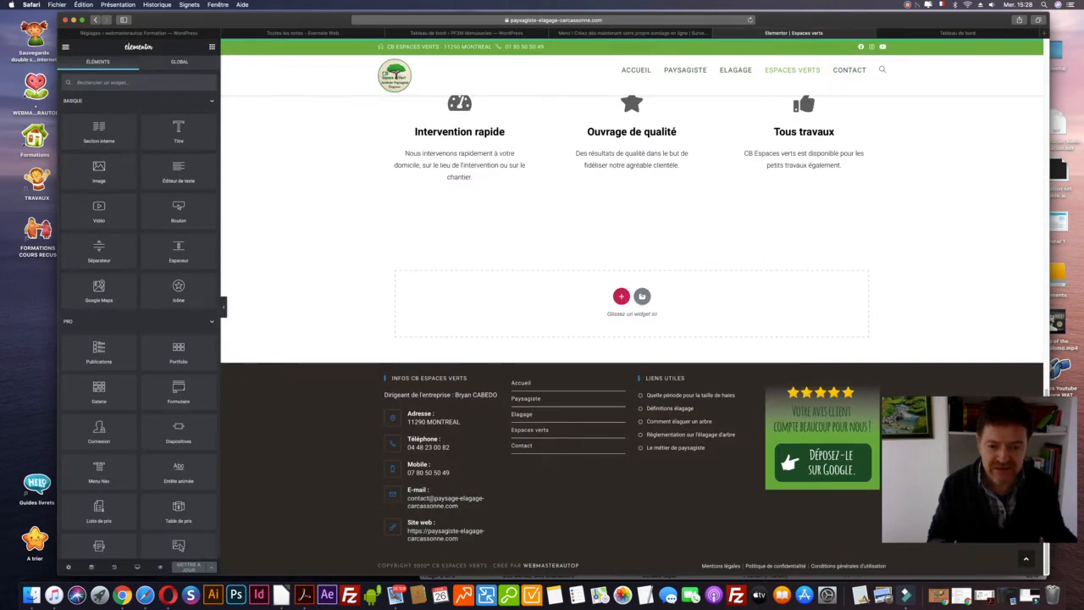
{"action": "left_click", "coordinate": [641, 296]}
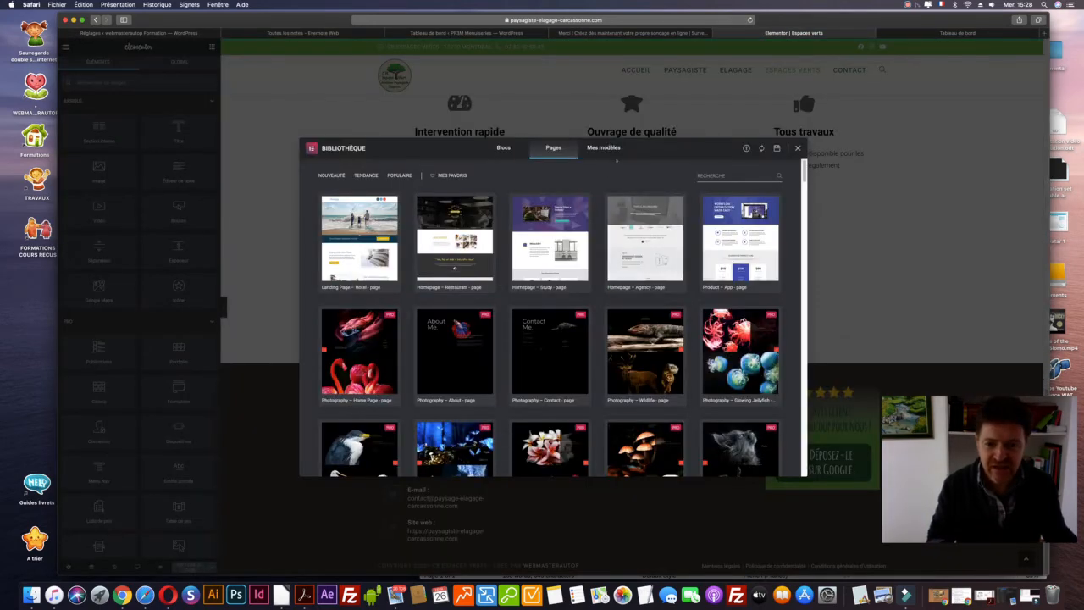
{"action": "left_click", "coordinate": [603, 147]}
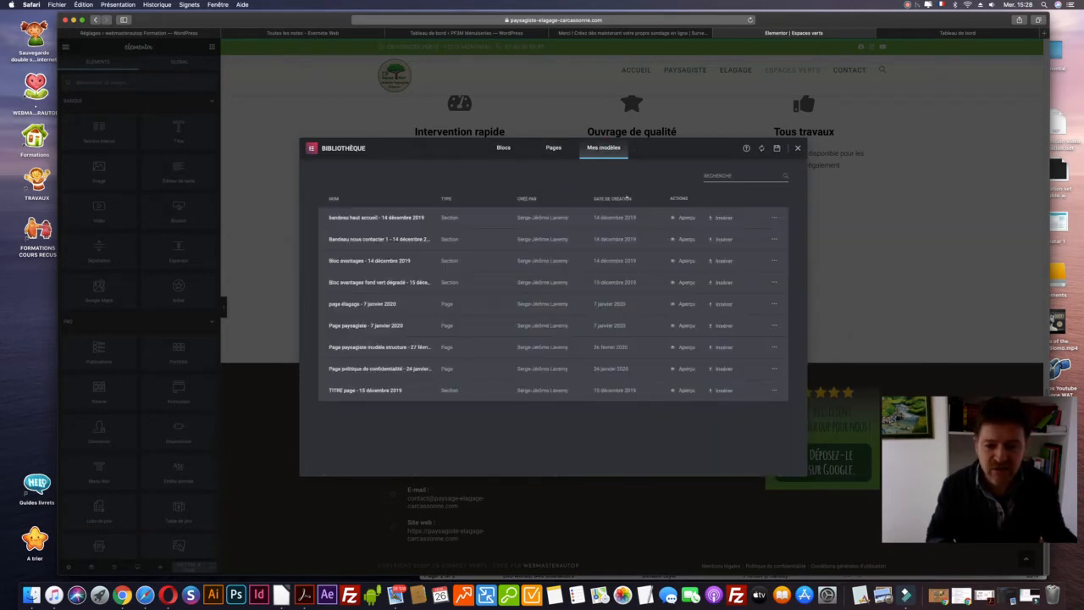
{"action": "left_click", "coordinate": [607, 198]}
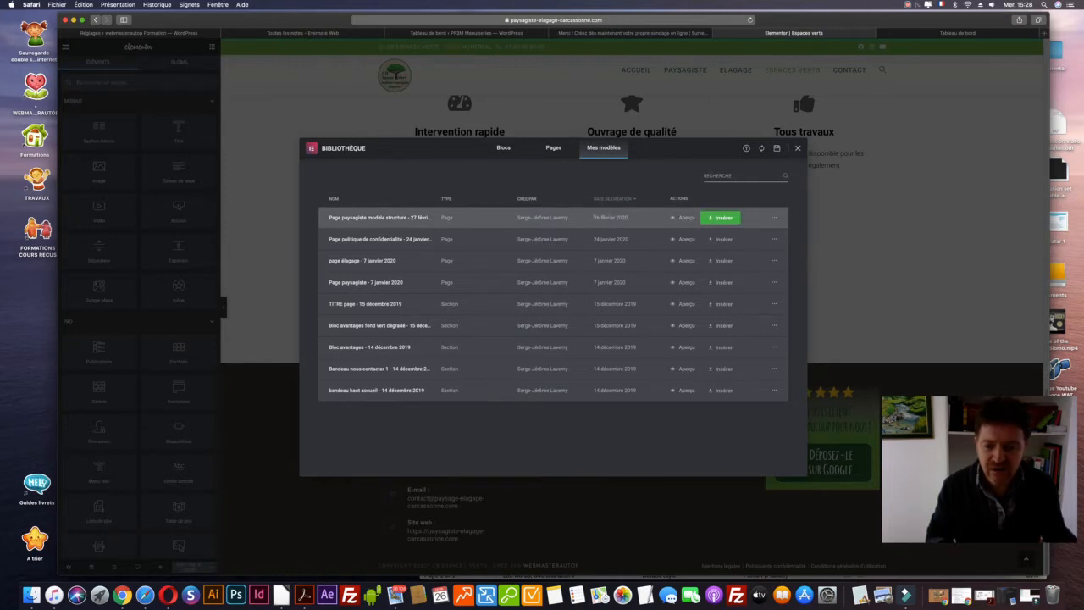
{"action": "left_click", "coordinate": [1017, 4]}
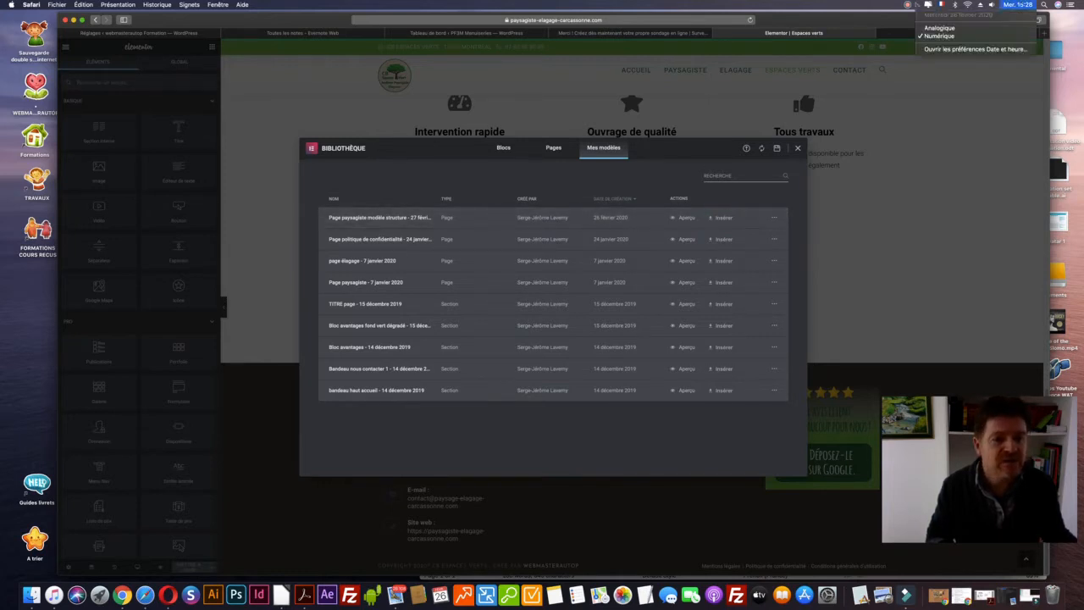
{"action": "left_click", "coordinate": [1017, 4]}
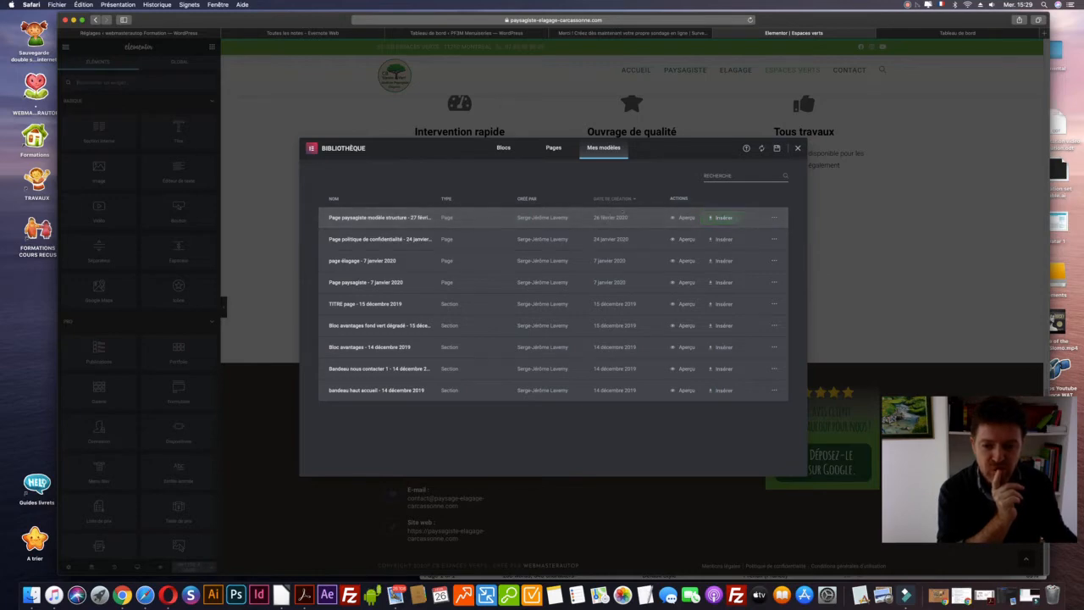
Insert the saved "Page paysagiste modèle structure" template into the page, importing its document settings as well.
{"action": "left_click", "coordinate": [725, 219]}
{"action": "left_click", "coordinate": [725, 218]}
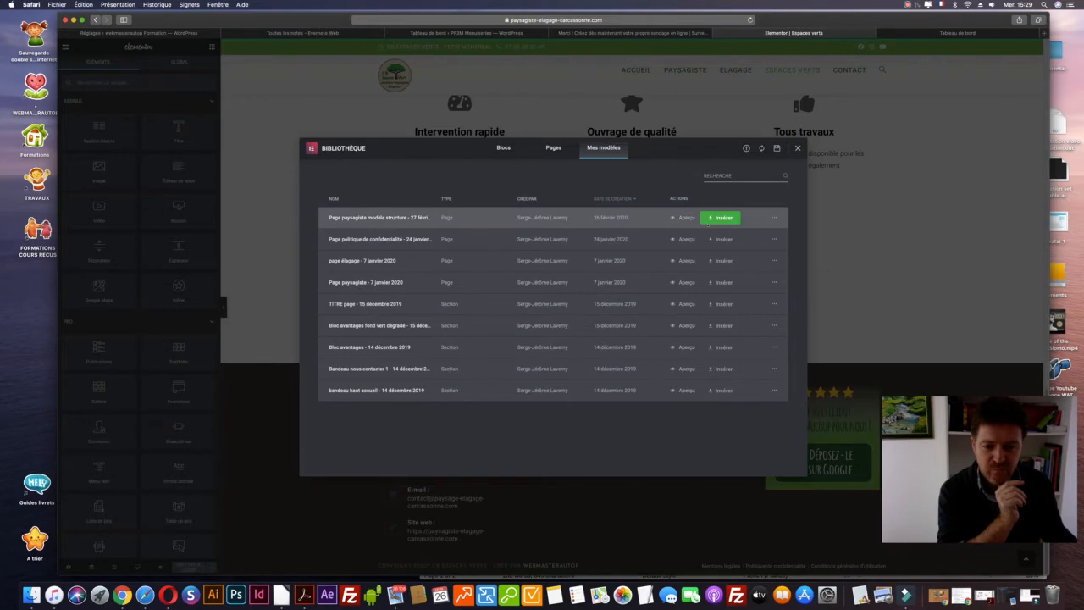
{"action": "left_click", "coordinate": [718, 217]}
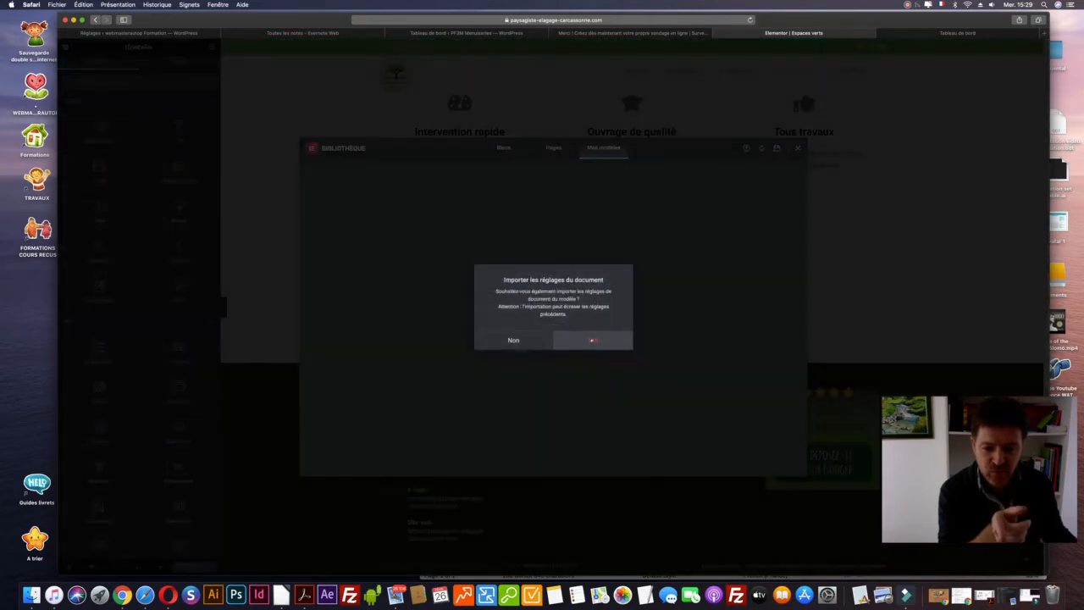
{"action": "left_click", "coordinate": [593, 339]}
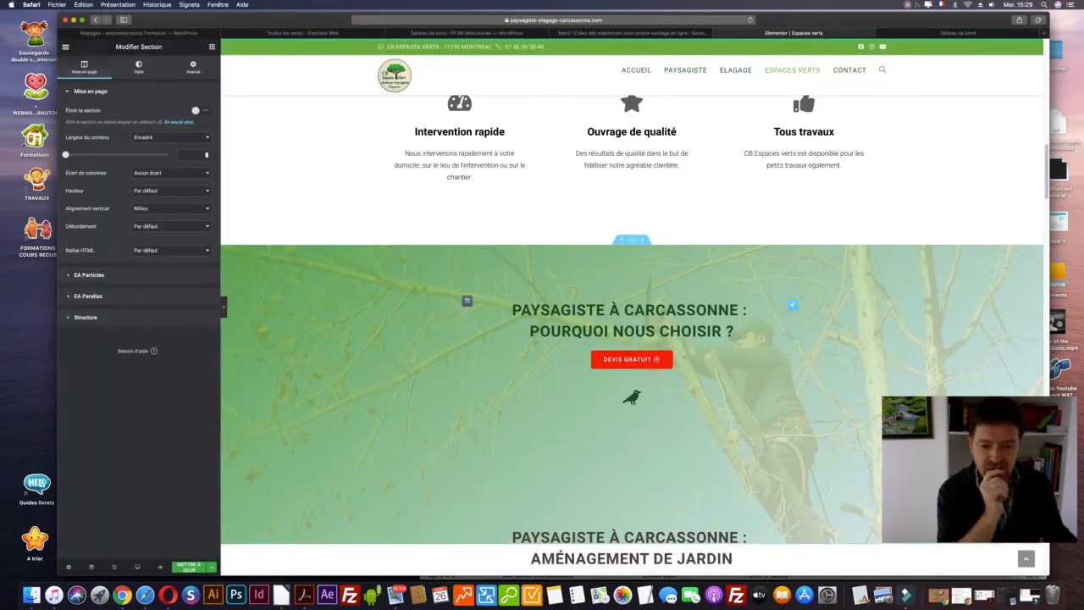
Examine the page from the header banner through the inserted paysagiste article to see which old sections duplicate the template.
{"action": "scroll", "coordinate": [628, 235], "scroll_direction": "up", "scroll_amount": 3}
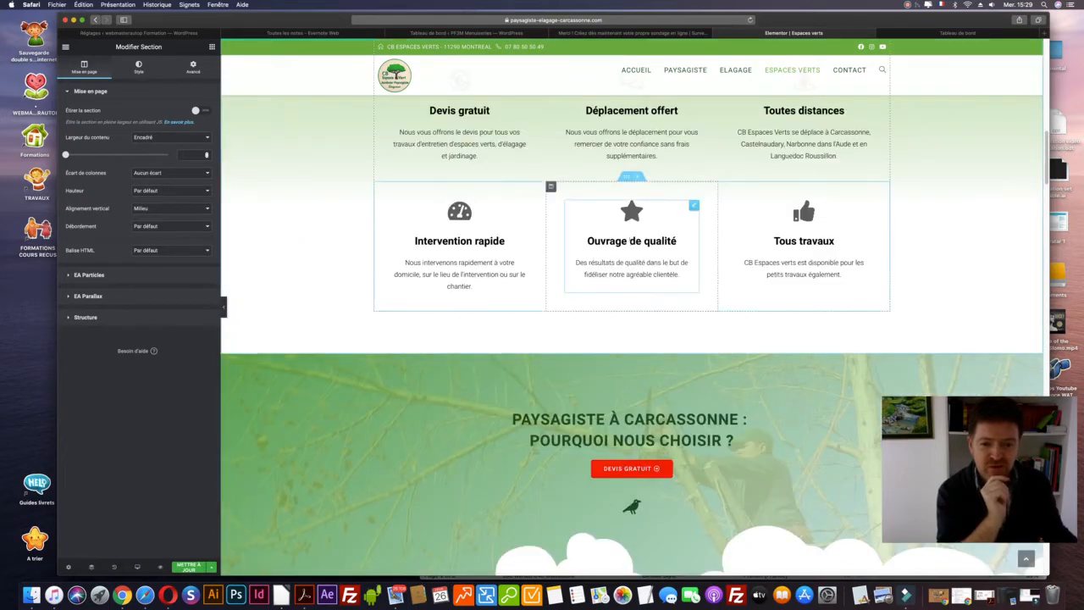
{"action": "scroll", "coordinate": [629, 237], "scroll_direction": "down", "scroll_amount": 15}
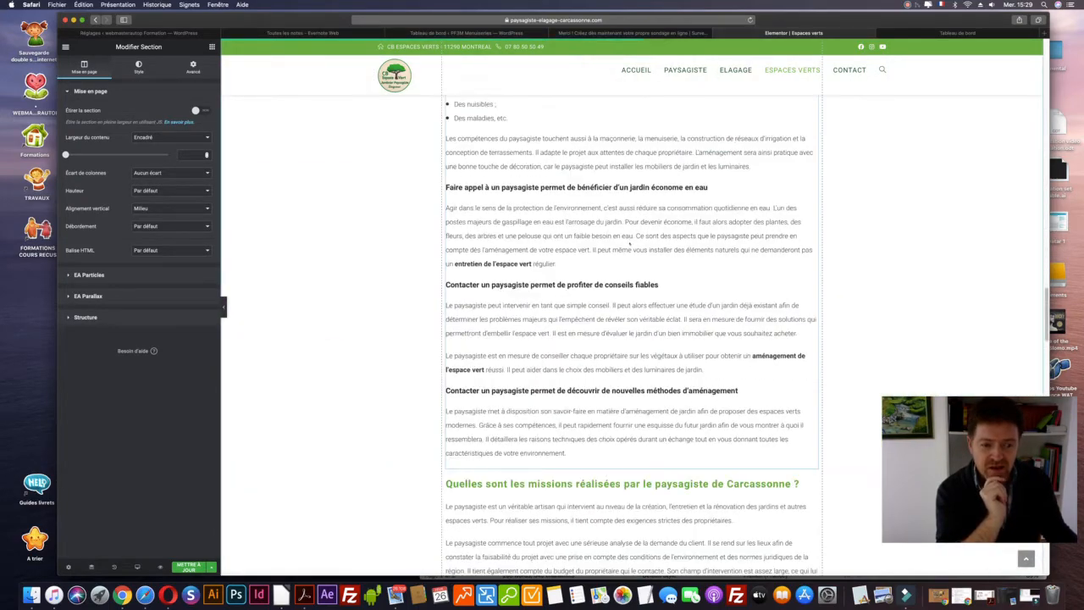
{"action": "scroll", "coordinate": [629, 241], "scroll_direction": "up", "scroll_amount": 15}
{"action": "scroll", "coordinate": [629, 241], "scroll_direction": "up", "scroll_amount": 10}
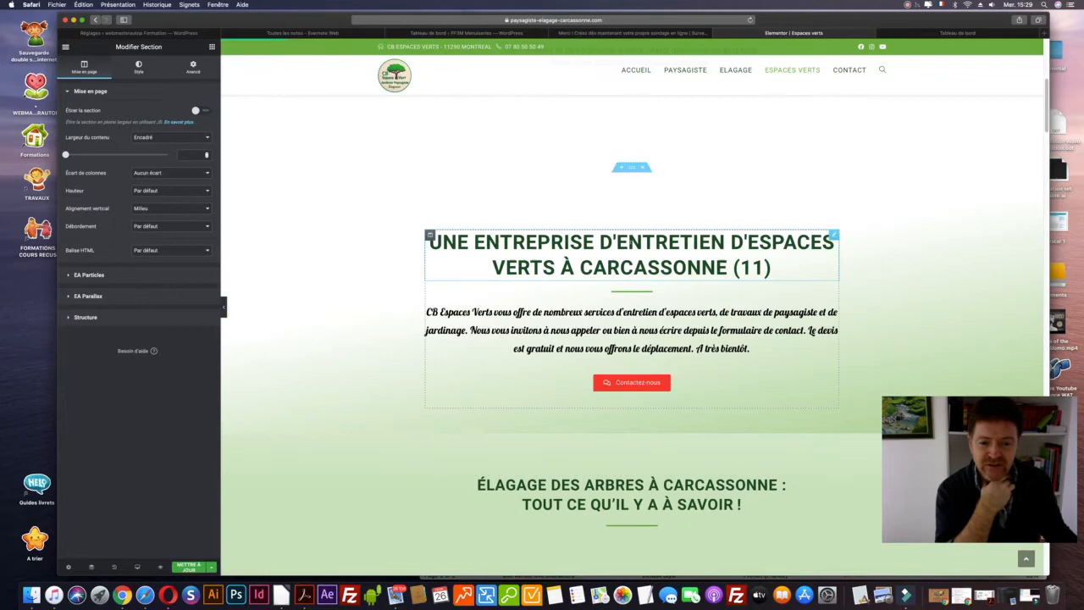
{"action": "scroll", "coordinate": [629, 241], "scroll_direction": "down", "scroll_amount": 7}
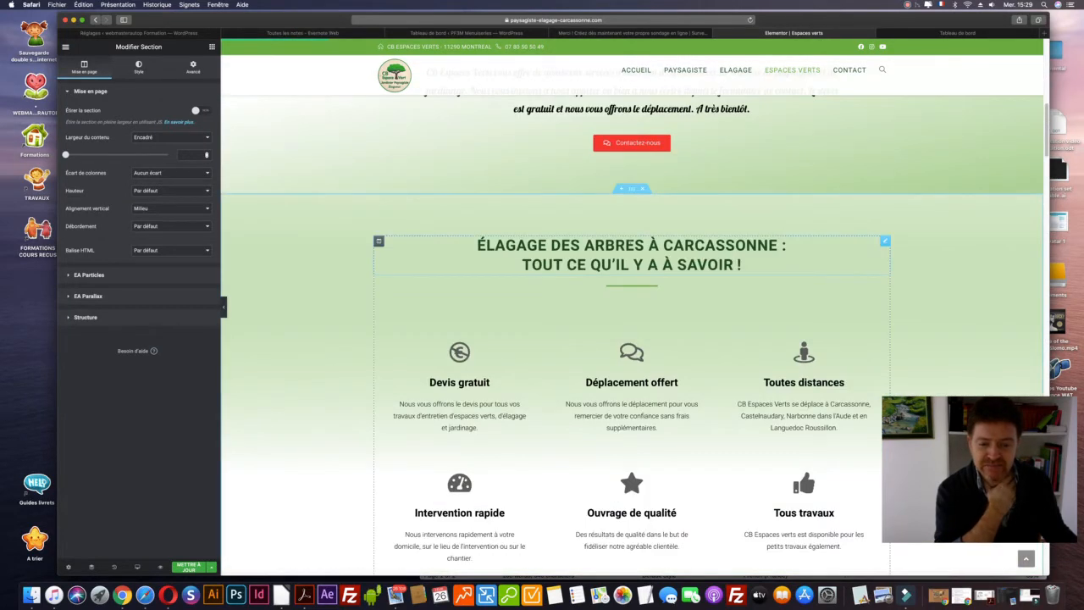
{"action": "scroll", "coordinate": [631, 244], "scroll_direction": "up", "scroll_amount": 8}
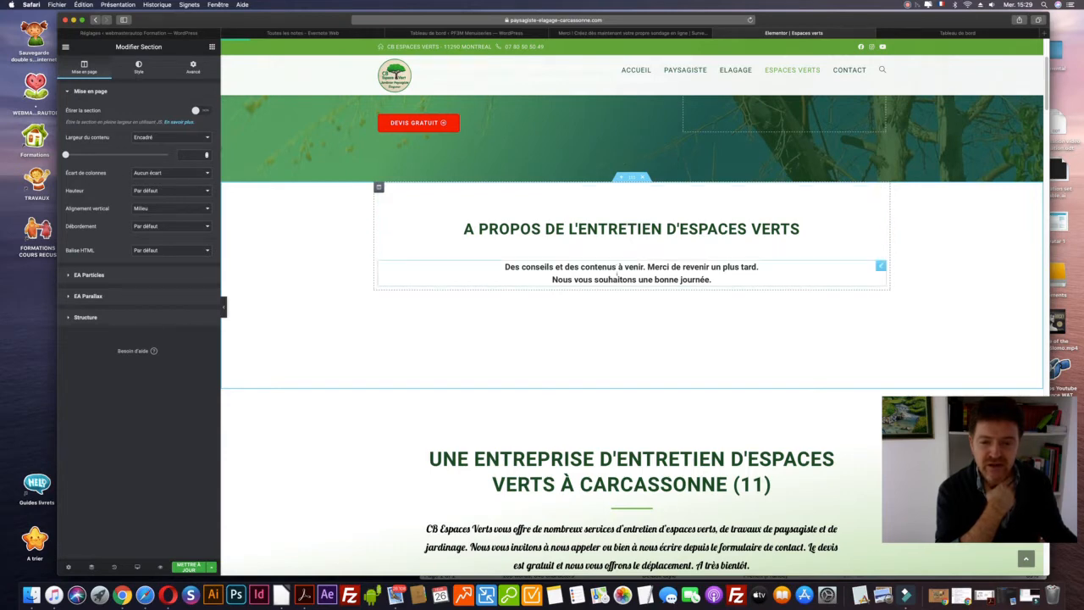
{"action": "scroll", "coordinate": [627, 275], "scroll_direction": "up", "scroll_amount": 4}
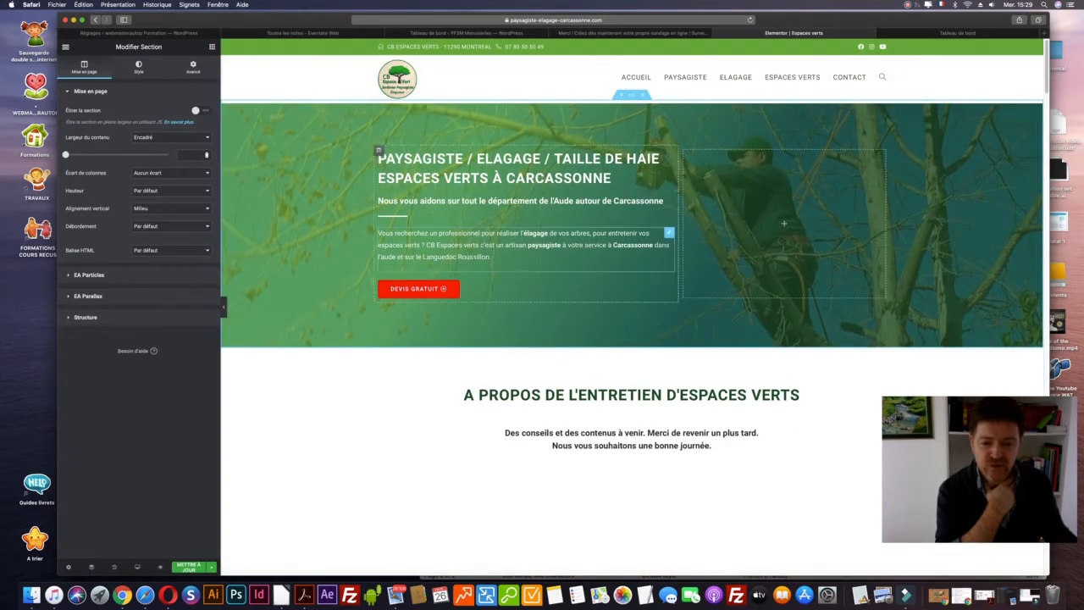
{"action": "scroll", "coordinate": [633, 273], "scroll_direction": "down", "scroll_amount": 15}
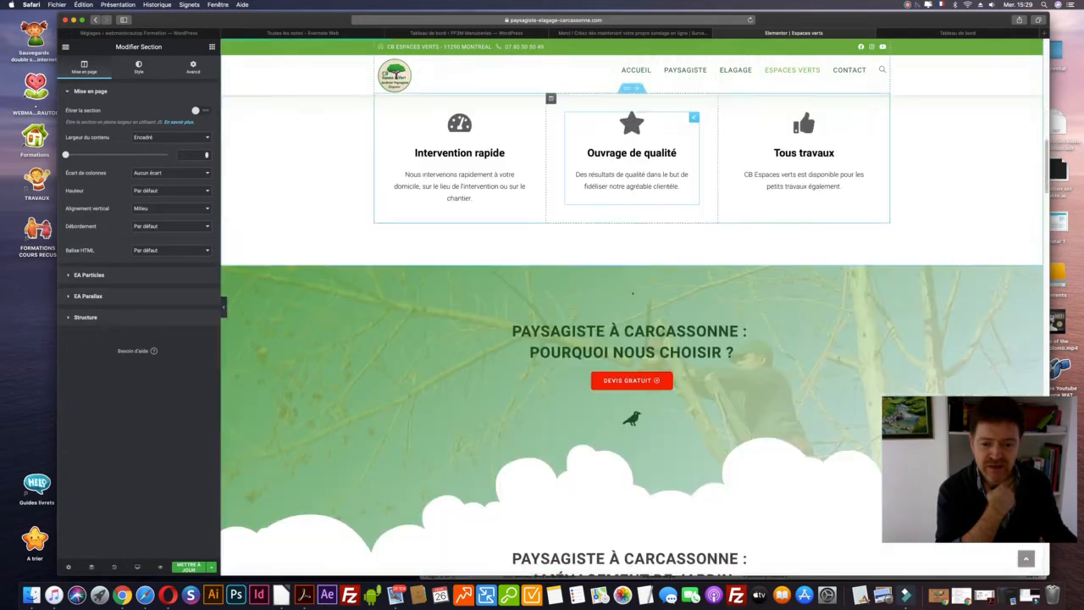
{"action": "scroll", "coordinate": [633, 294], "scroll_direction": "down", "scroll_amount": 2}
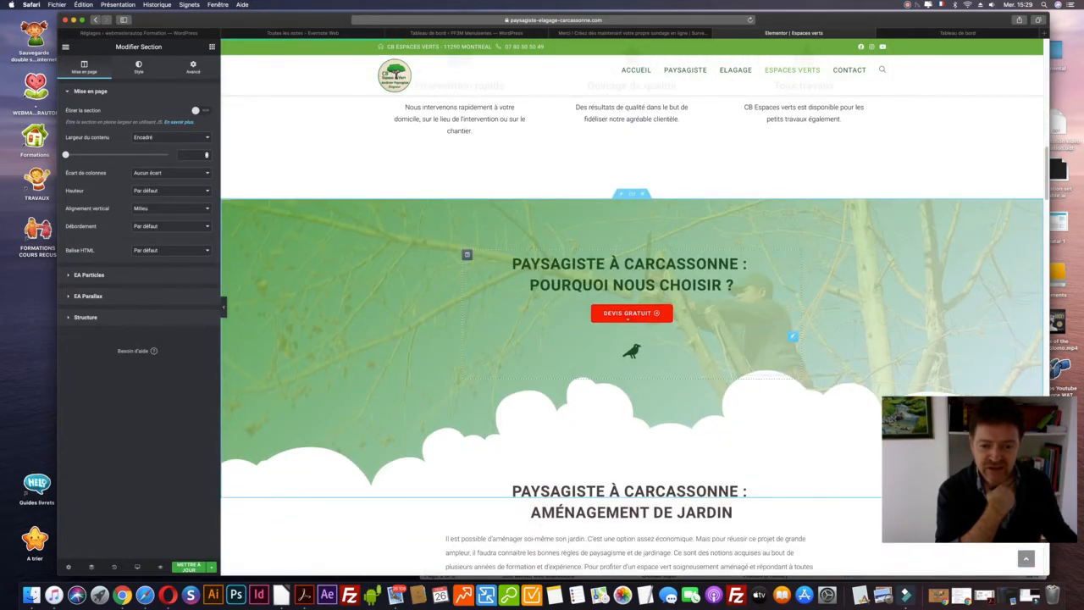
{"action": "scroll", "coordinate": [792, 309], "scroll_direction": "down", "scroll_amount": 3}
{"action": "scroll", "coordinate": [633, 339], "scroll_direction": "down", "scroll_amount": 3}
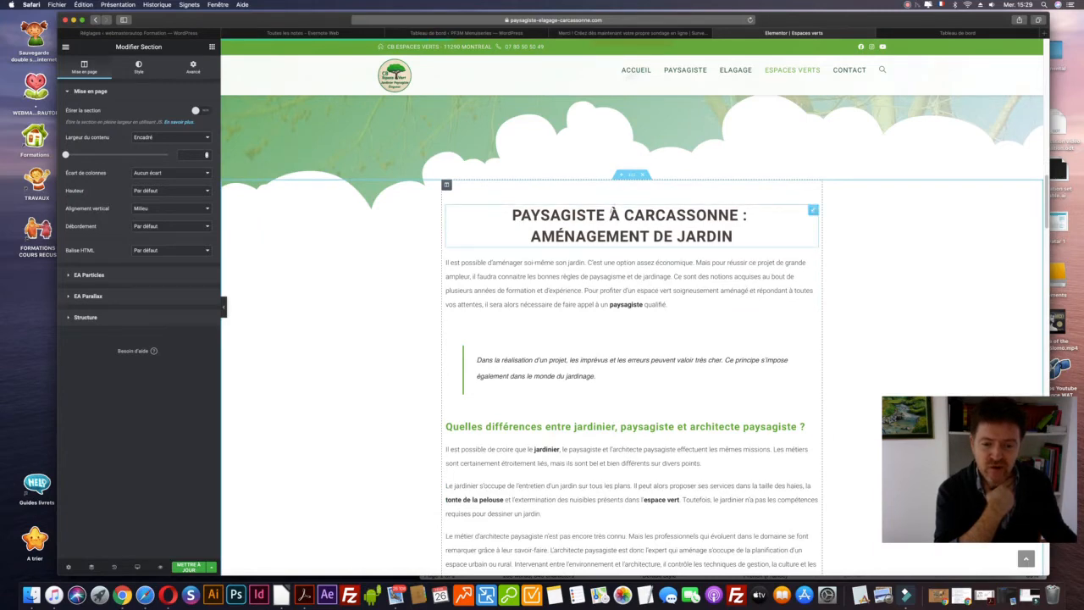
{"action": "scroll", "coordinate": [607, 330], "scroll_direction": "up", "scroll_amount": 4}
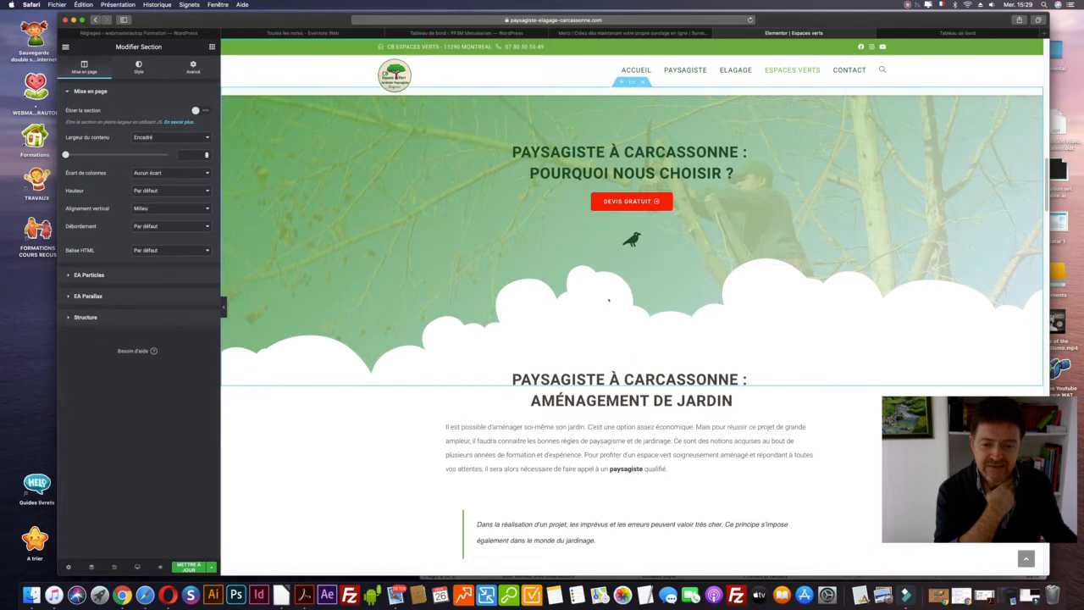
{"action": "scroll", "coordinate": [608, 299], "scroll_direction": "up", "scroll_amount": 10}
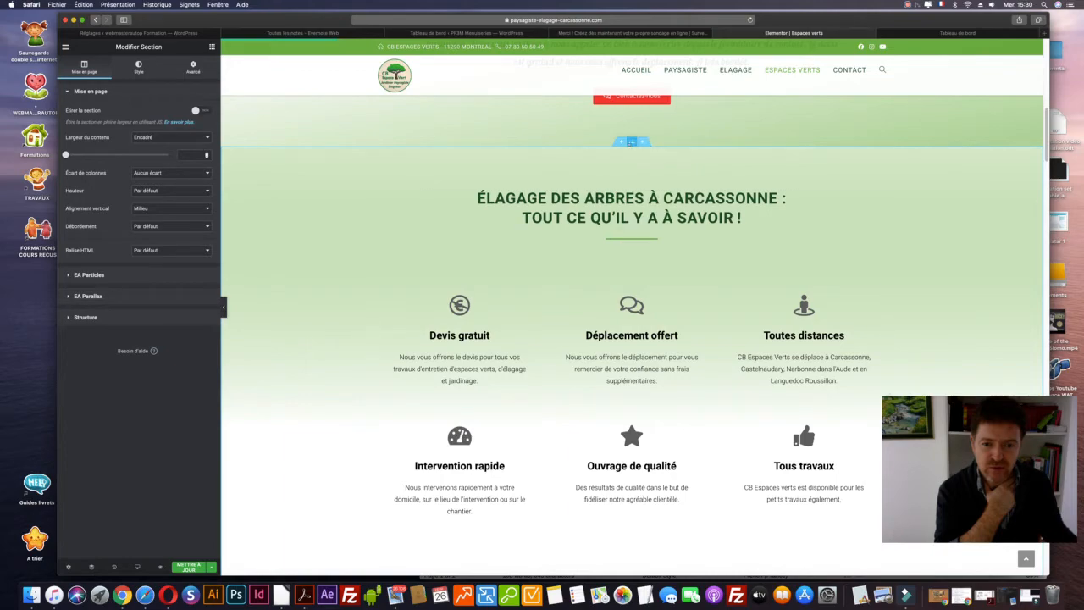
{"action": "scroll", "coordinate": [656, 313], "scroll_direction": "down", "scroll_amount": 20}
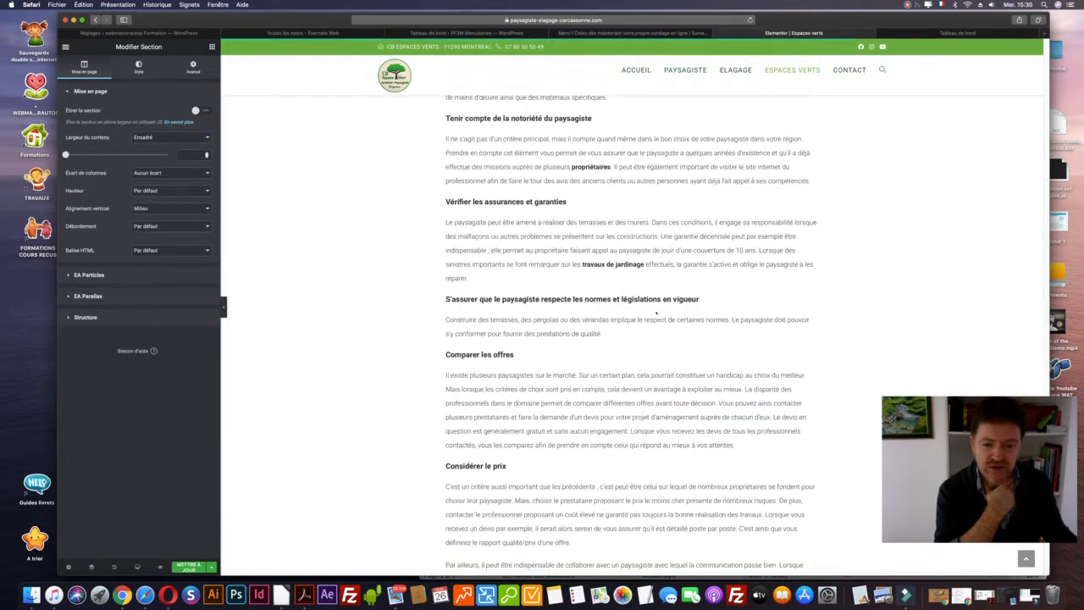
{"action": "scroll", "coordinate": [656, 312], "scroll_direction": "up", "scroll_amount": 20}
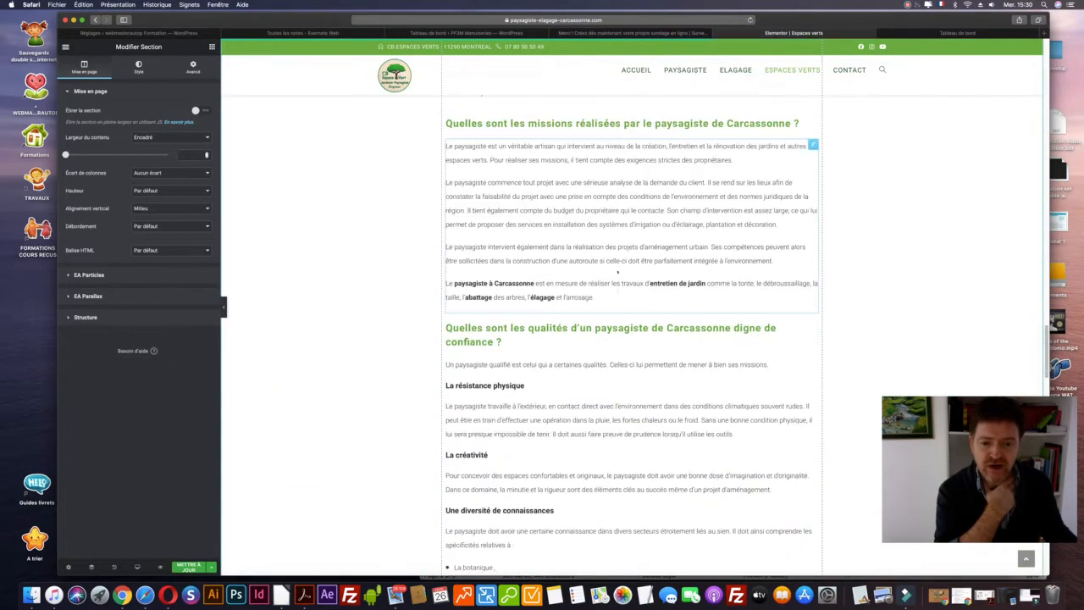
{"action": "scroll", "coordinate": [617, 269], "scroll_direction": "up", "scroll_amount": 20}
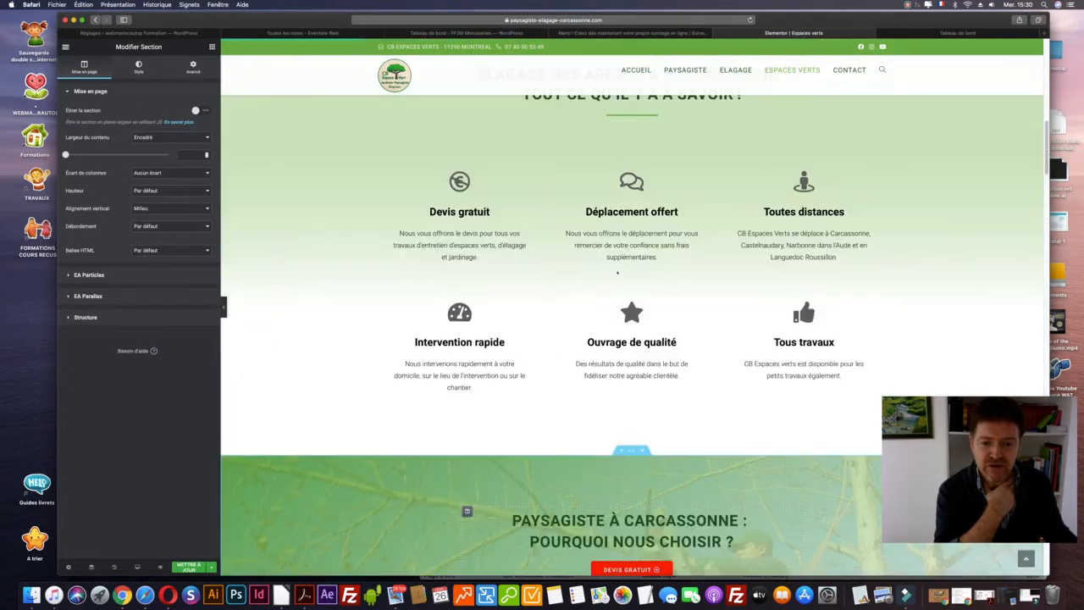
Delete the "Élagage des arbres à Carcassonne" advantages section and the "Une entreprise d'entretien d'espaces verts à Carcassonne (11)" section.
{"action": "scroll", "coordinate": [617, 273], "scroll_direction": "up", "scroll_amount": 3}
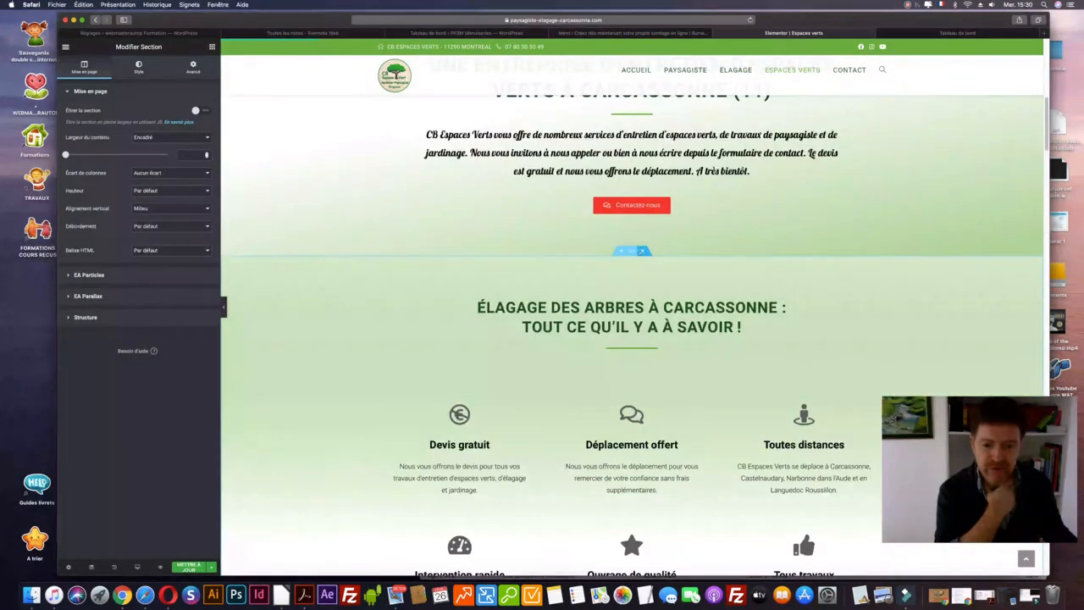
{"action": "left_click", "coordinate": [642, 250]}
{"action": "scroll", "coordinate": [629, 225], "scroll_direction": "up", "scroll_amount": 3}
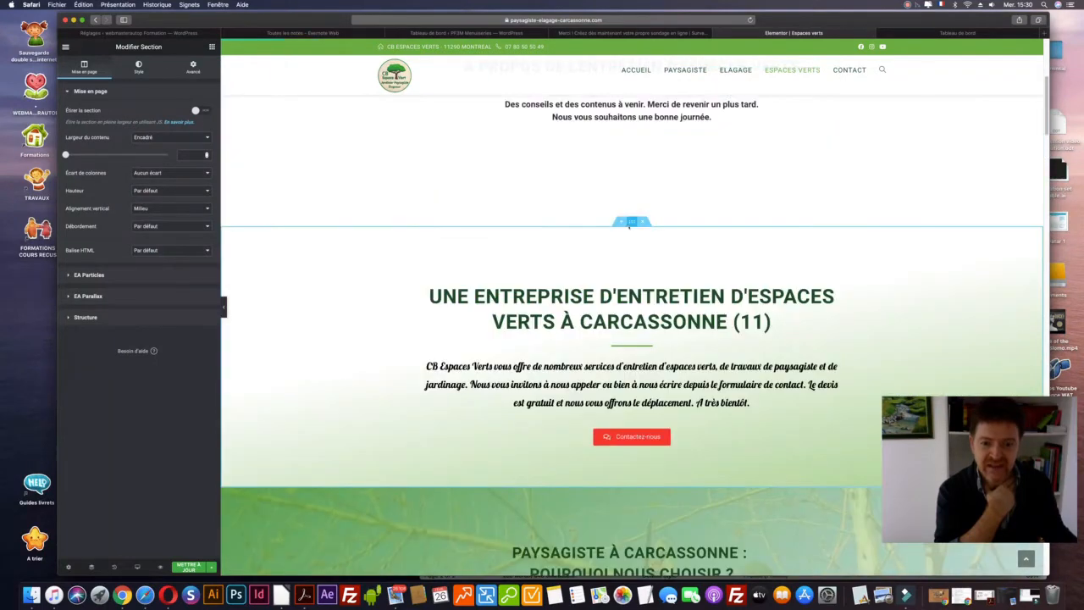
{"action": "left_click", "coordinate": [641, 221]}
Replace the inserted article's main title with the placeholder section's title, "A propos de l'entretien d'espaces verts".
{"action": "scroll", "coordinate": [635, 321], "scroll_direction": "up", "scroll_amount": 4}
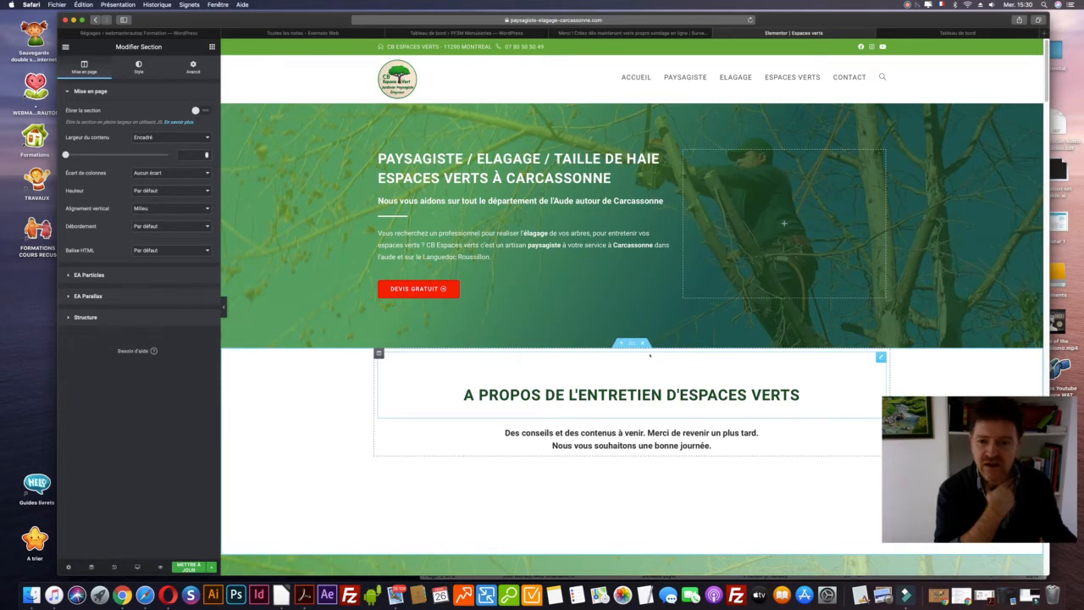
{"action": "scroll", "coordinate": [643, 359], "scroll_direction": "down", "scroll_amount": 4}
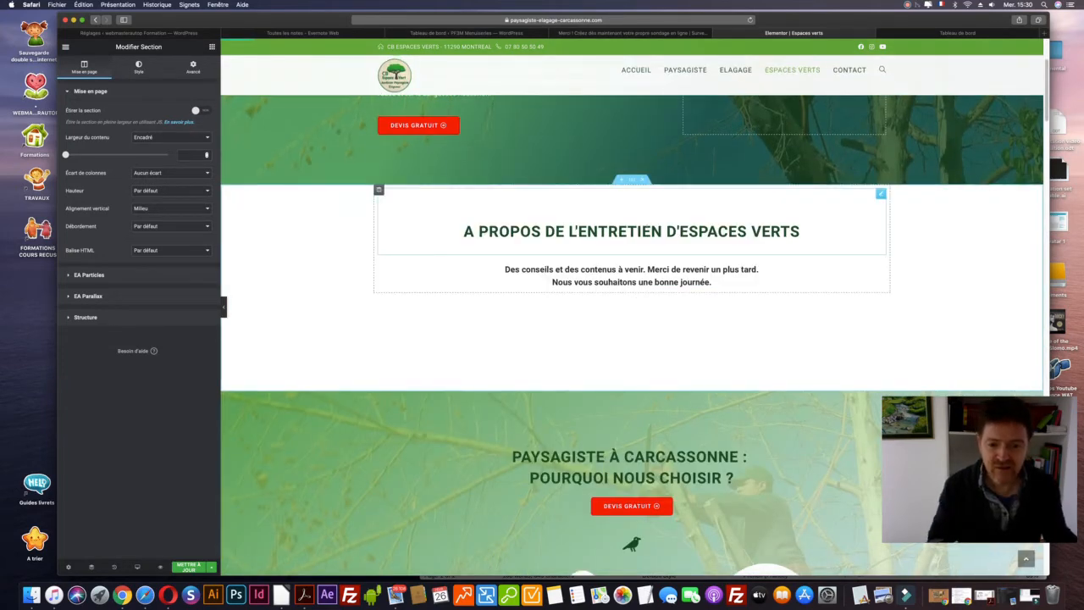
{"action": "left_click", "coordinate": [641, 232]}
{"action": "triple_click", "coordinate": [141, 121]}
{"action": "key", "text": "super+c"}
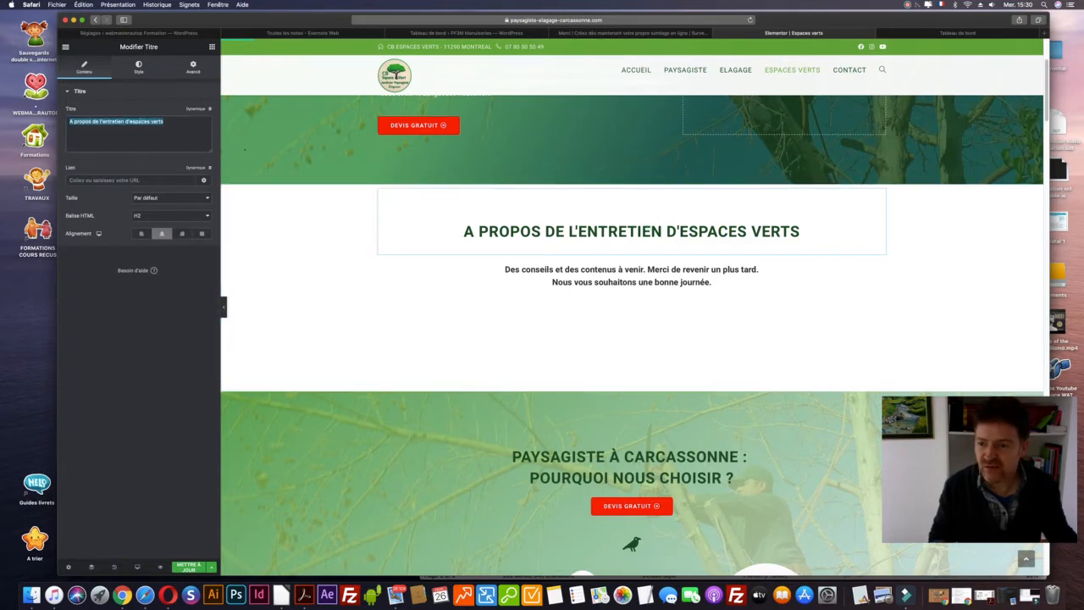
{"action": "scroll", "coordinate": [614, 232], "scroll_direction": "down", "scroll_amount": 10}
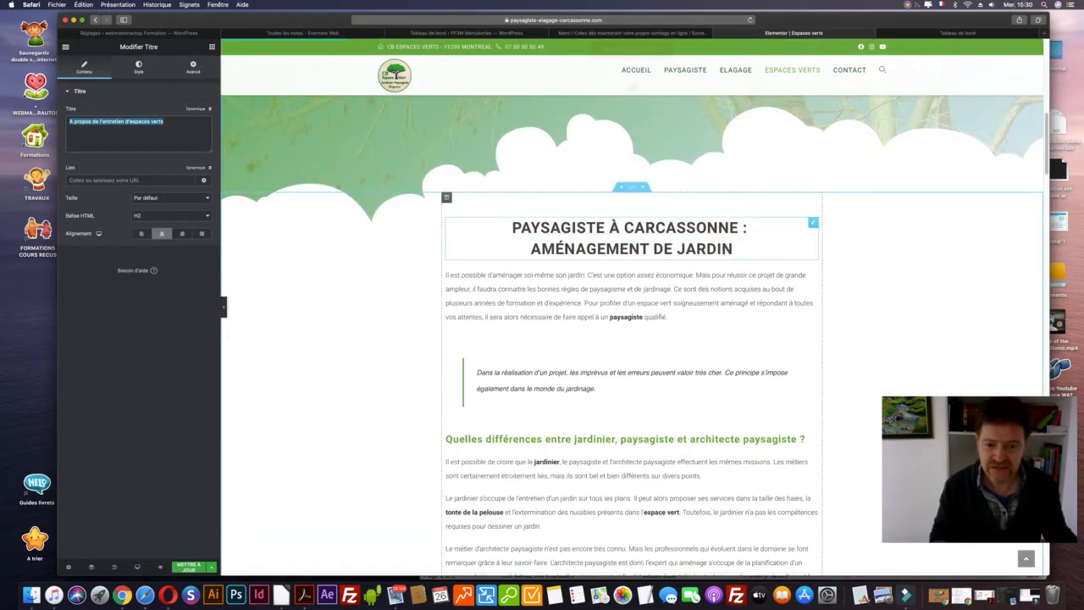
{"action": "left_click", "coordinate": [613, 233]}
{"action": "triple_click", "coordinate": [112, 121]}
{"action": "key", "text": "super+v"}
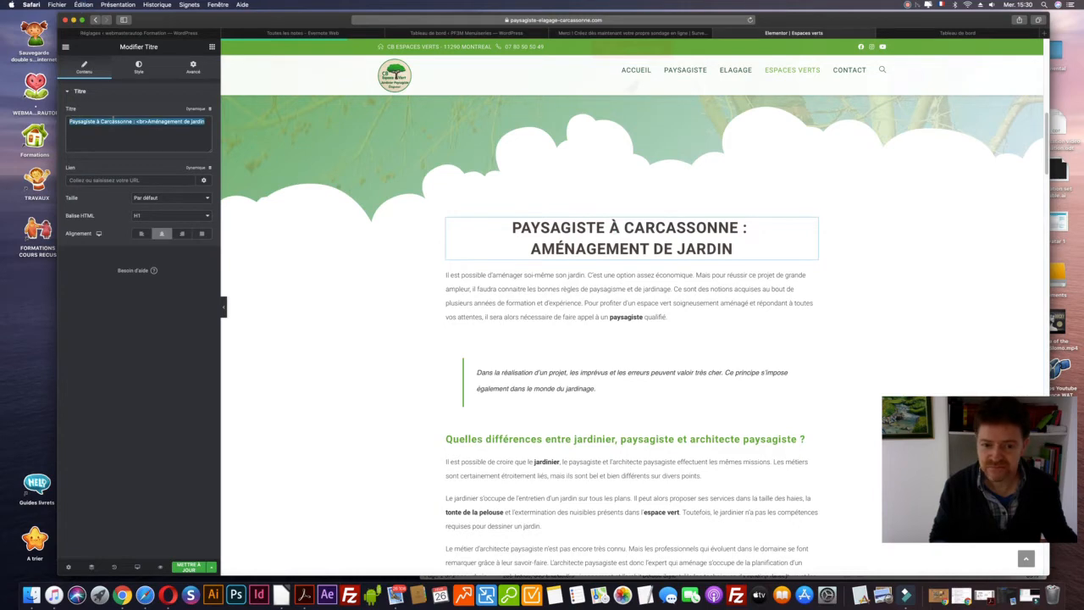
Delete the old placeholder section announcing upcoming content, between the header banner and the inserted template.
{"action": "scroll", "coordinate": [512, 213], "scroll_direction": "up", "scroll_amount": 5}
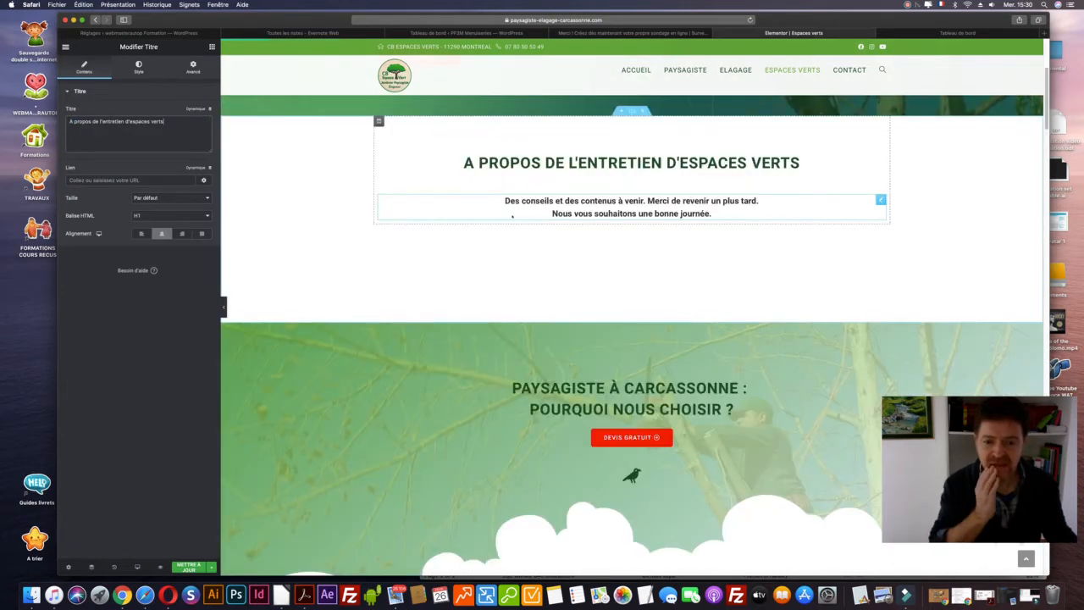
{"action": "left_click", "coordinate": [642, 111]}
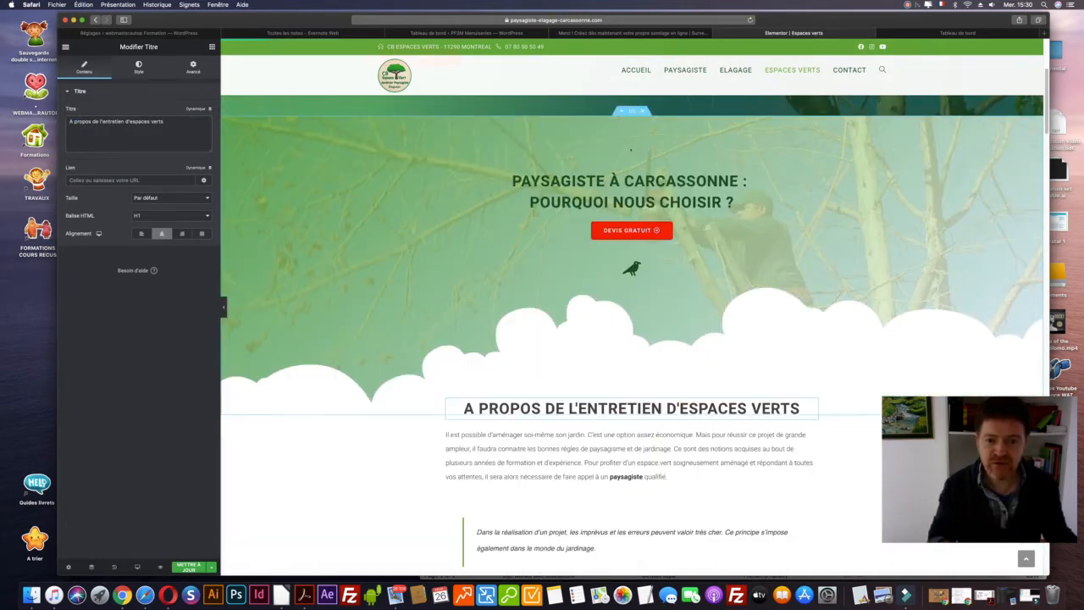
{"action": "scroll", "coordinate": [642, 153], "scroll_direction": "up", "scroll_amount": 5}
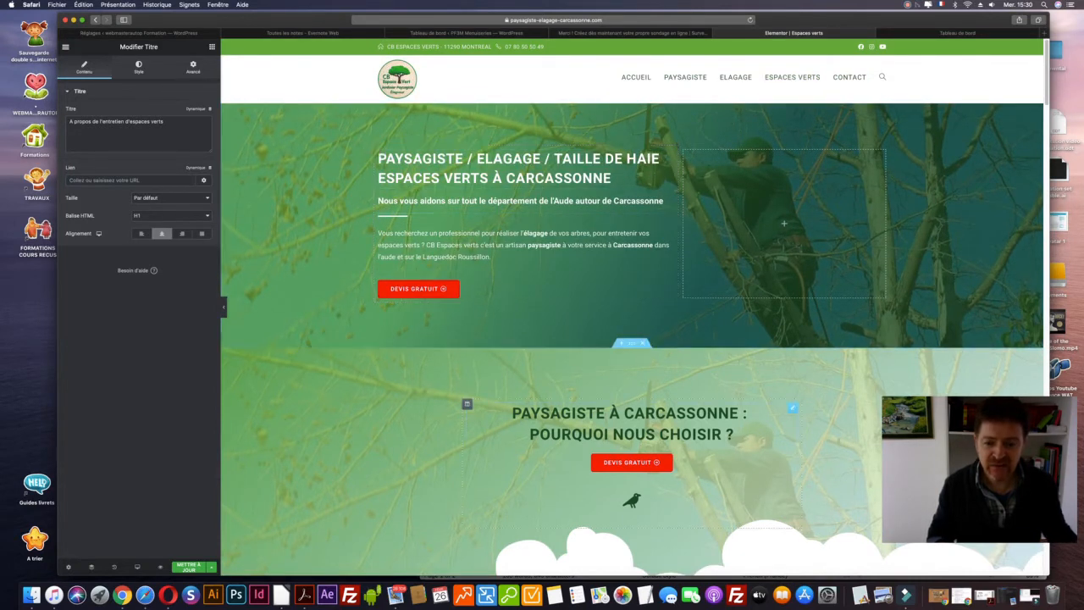
Reword the template banner's title so it reads "Espaces verts à Carcassonne : <br>Pourquoi nous choisir ?".
{"action": "left_click", "coordinate": [733, 433]}
{"action": "left_click_drag", "start_coordinate": [606, 414], "coordinate": [512, 413]}
{"action": "scroll", "coordinate": [559, 413], "scroll_direction": "down", "scroll_amount": 5}
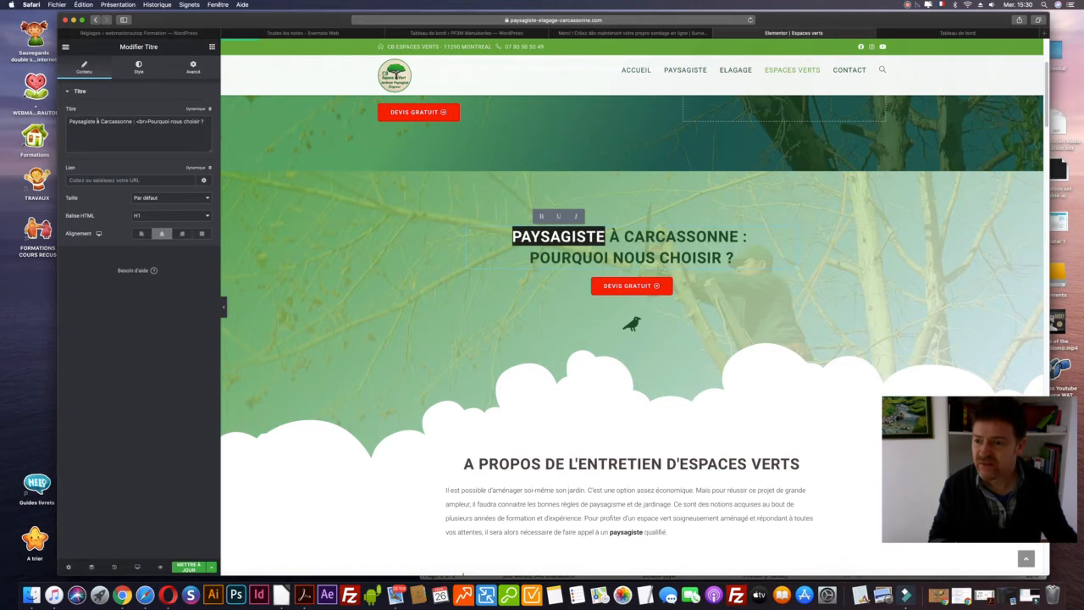
{"action": "type", "text": "Es"}
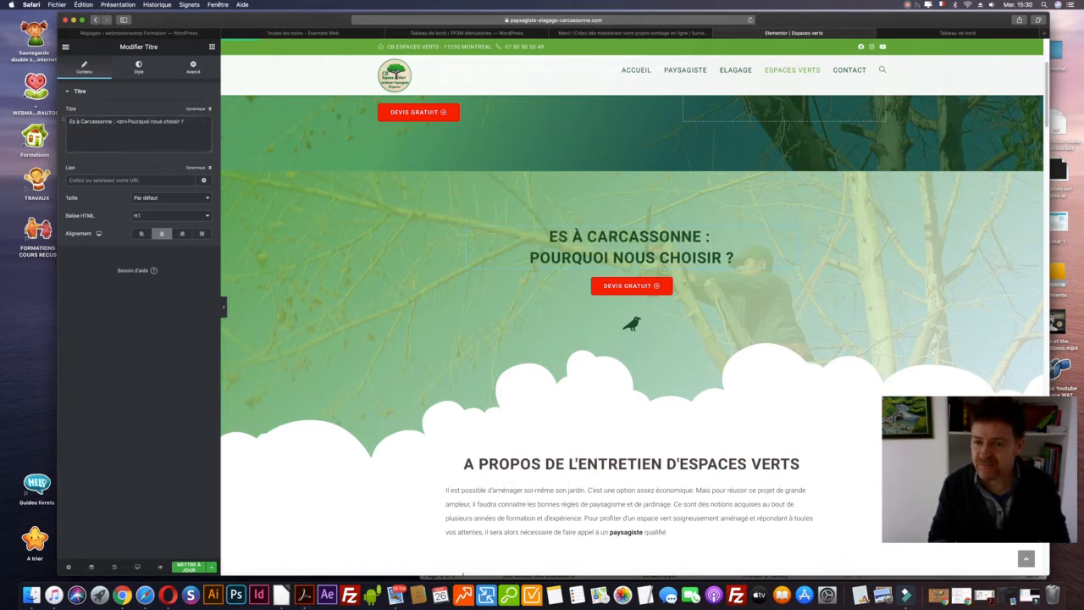
{"action": "type", "text": "paces verts"}
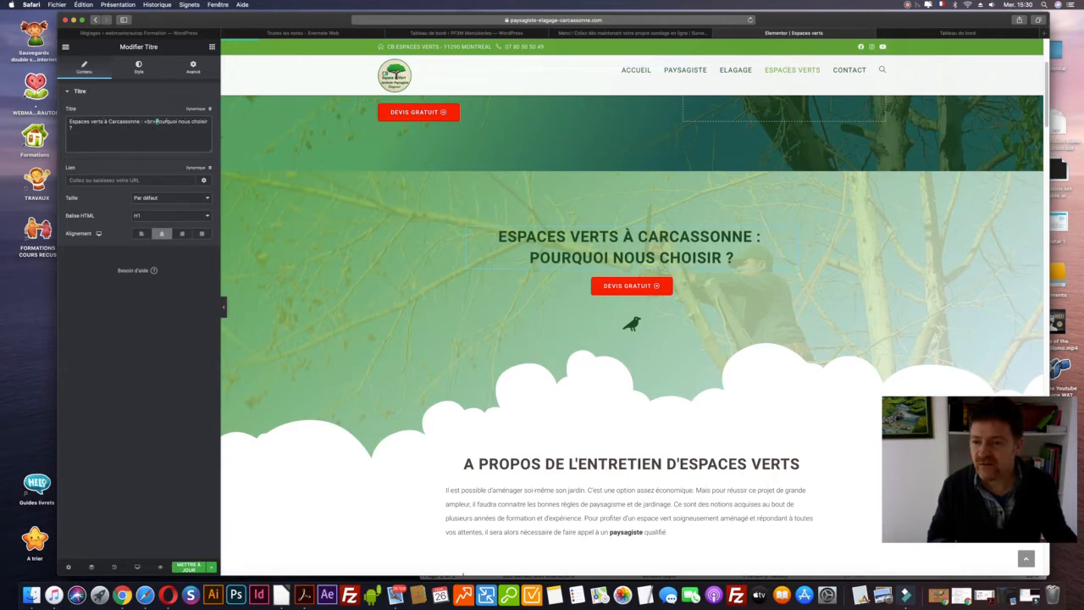
Move the "Espaces verts à Carcassonne" banner section to the top of the page and delete the old header banner section.
{"action": "scroll", "coordinate": [467, 225], "scroll_direction": "up", "scroll_amount": 4}
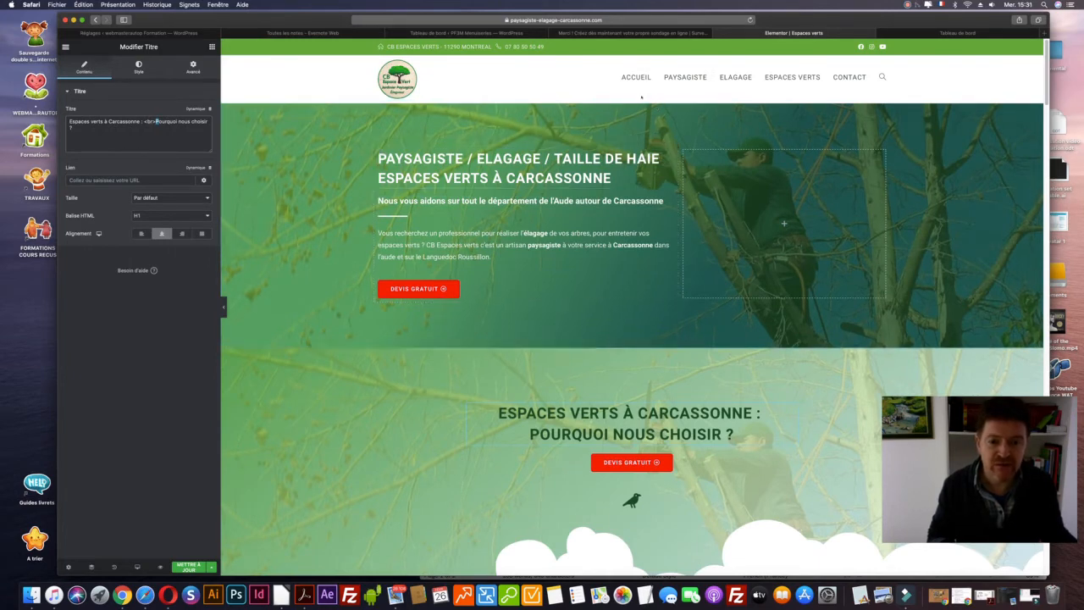
{"action": "left_click_drag", "start_coordinate": [631, 343], "coordinate": [626, 106]}
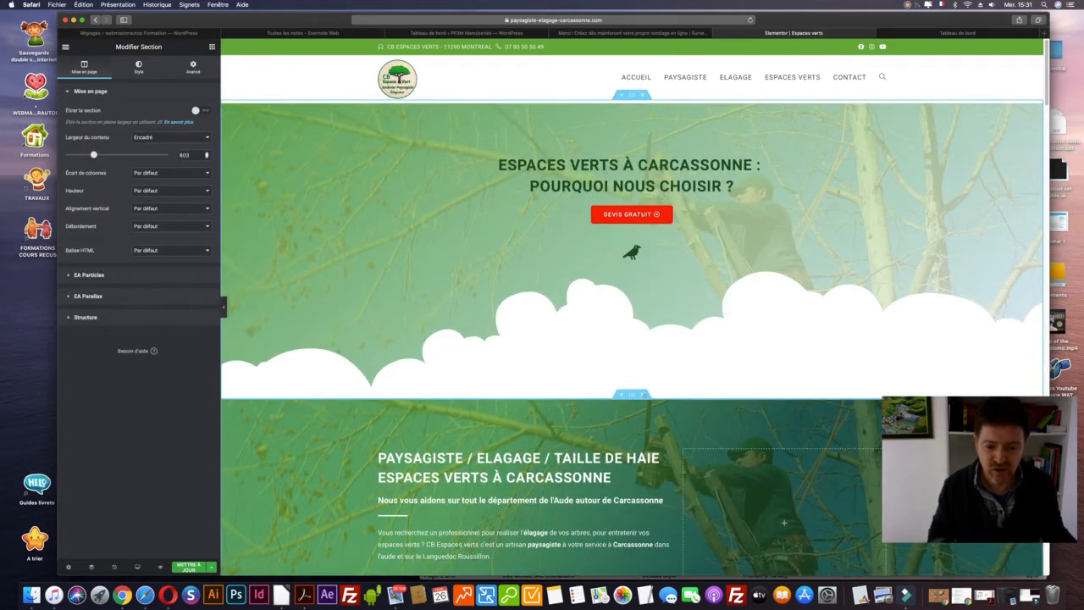
{"action": "left_click", "coordinate": [641, 394]}
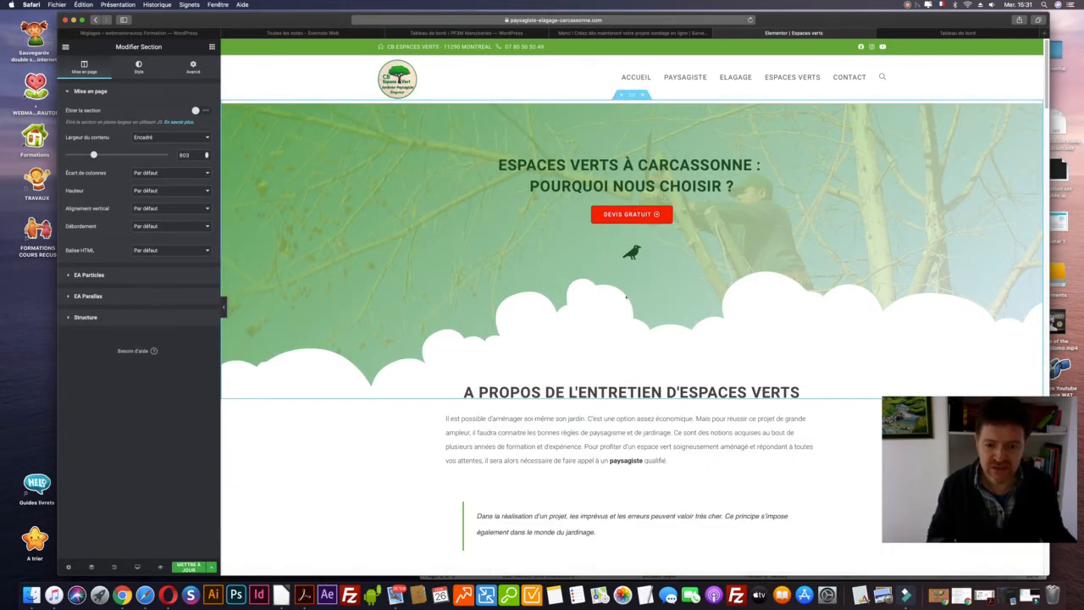
Review the page's article sections and images below the new banner to see which template texts need replacing.
{"action": "scroll", "coordinate": [626, 297], "scroll_direction": "down", "scroll_amount": 2}
{"action": "scroll", "coordinate": [535, 233], "scroll_direction": "up", "scroll_amount": 2}
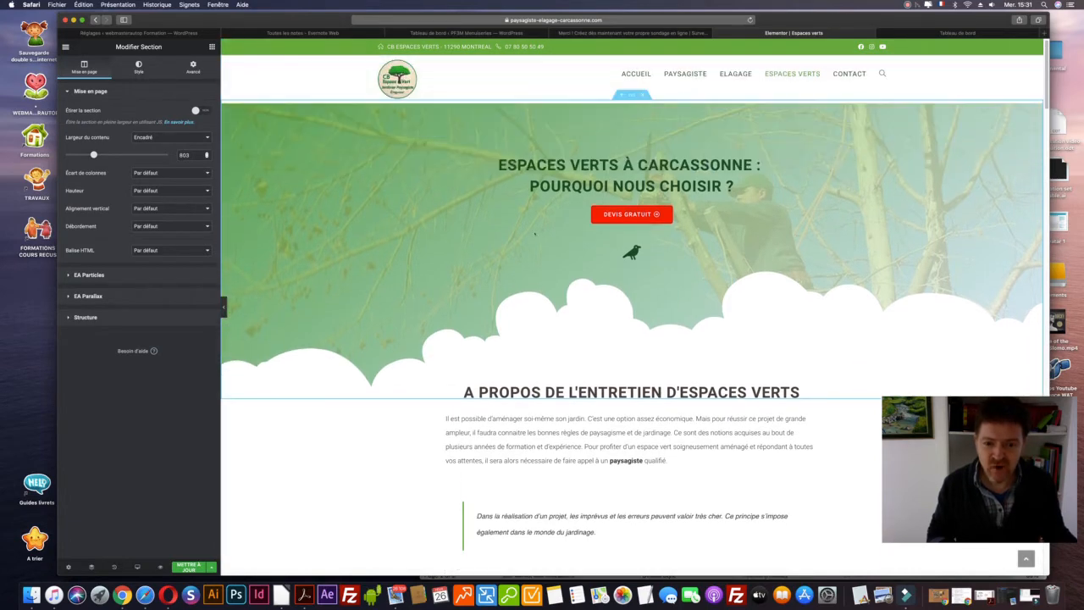
{"action": "scroll", "coordinate": [508, 254], "scroll_direction": "down", "scroll_amount": 5}
{"action": "scroll", "coordinate": [482, 250], "scroll_direction": "up", "scroll_amount": 4}
{"action": "scroll", "coordinate": [457, 243], "scroll_direction": "down", "scroll_amount": 3}
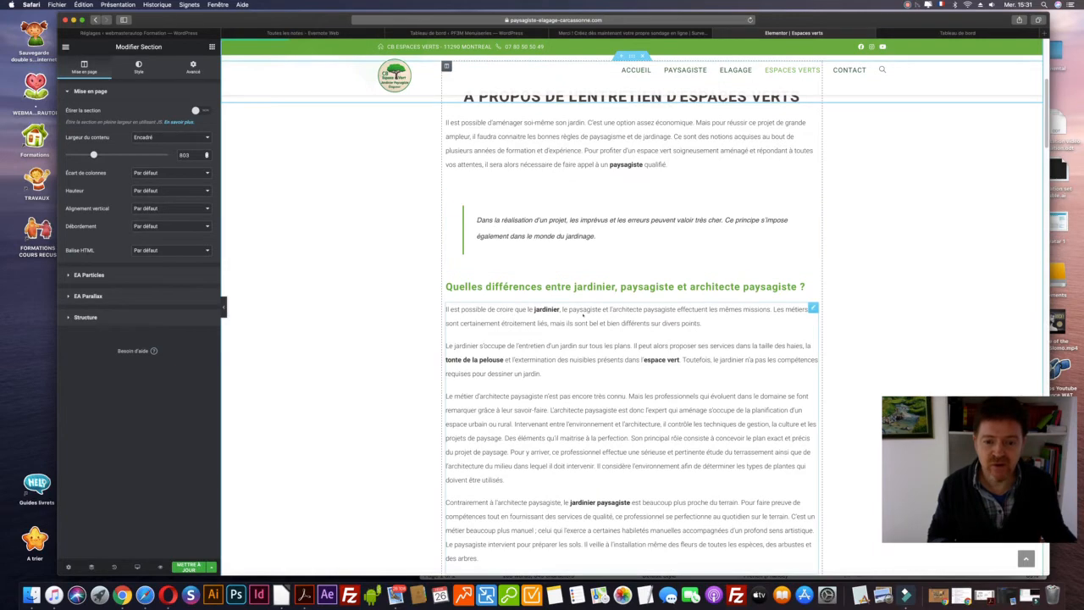
{"action": "scroll", "coordinate": [508, 281], "scroll_direction": "down", "scroll_amount": 5}
{"action": "scroll", "coordinate": [508, 280], "scroll_direction": "down", "scroll_amount": 2}
{"action": "scroll", "coordinate": [508, 281], "scroll_direction": "up", "scroll_amount": 4}
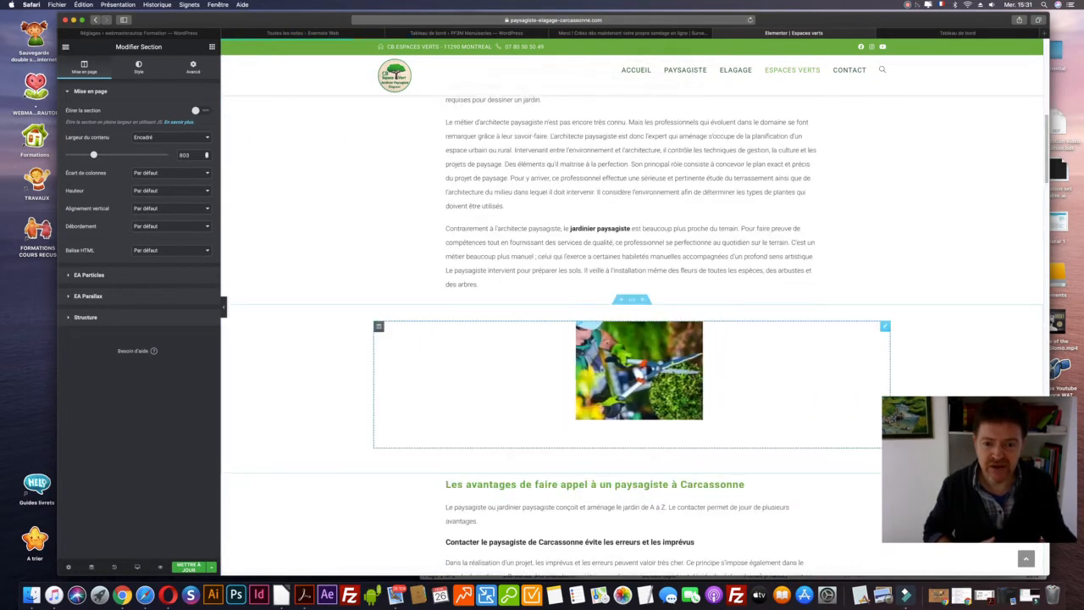
{"action": "scroll", "coordinate": [555, 346], "scroll_direction": "down", "scroll_amount": 10}
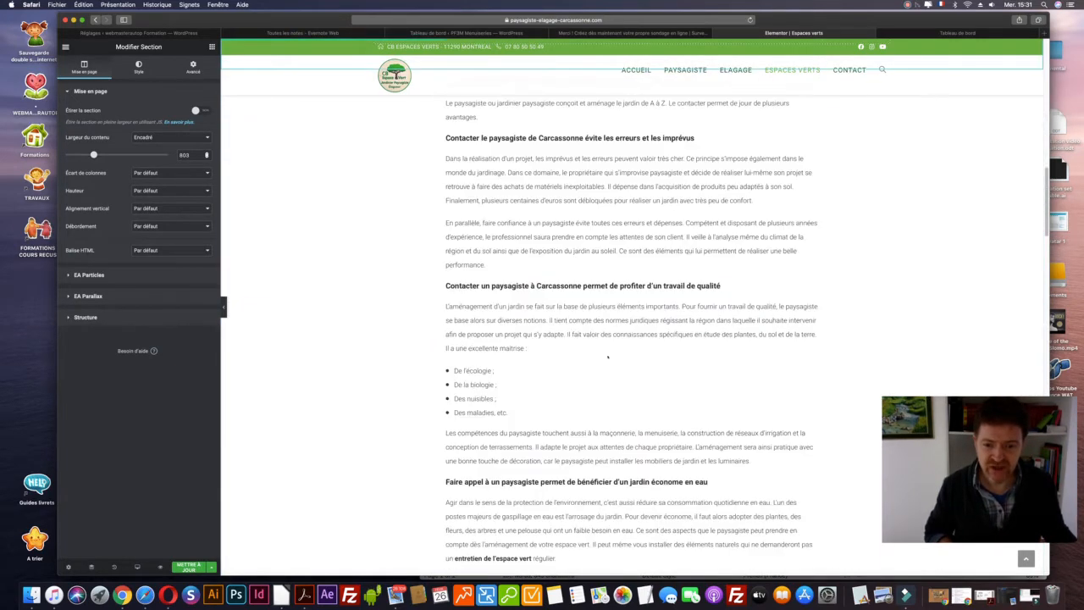
{"action": "scroll", "coordinate": [554, 345], "scroll_direction": "up", "scroll_amount": 8}
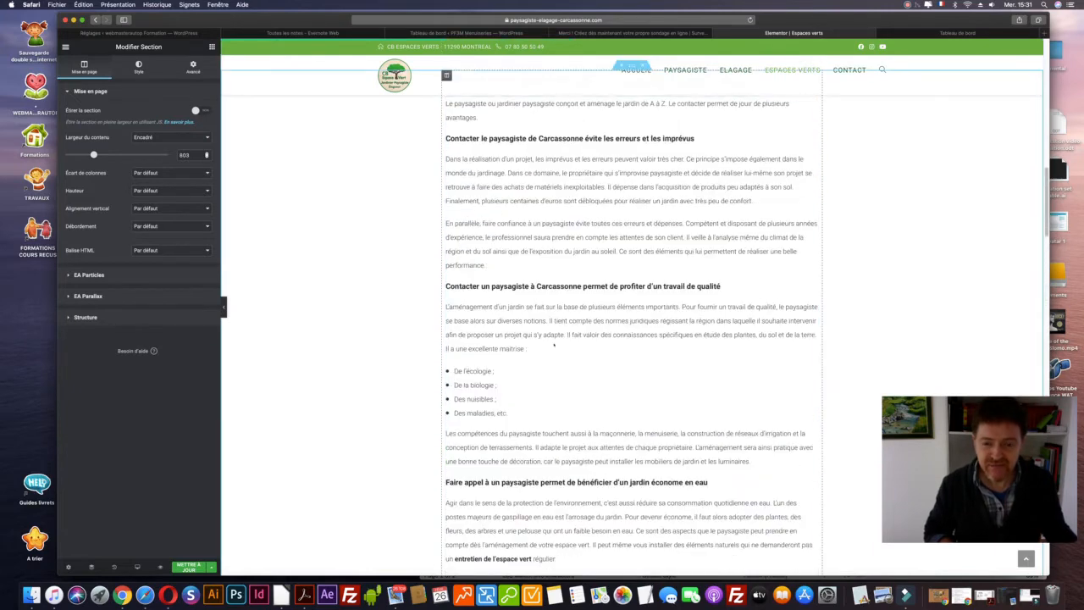
{"action": "scroll", "coordinate": [561, 125], "scroll_direction": "up", "scroll_amount": 10}
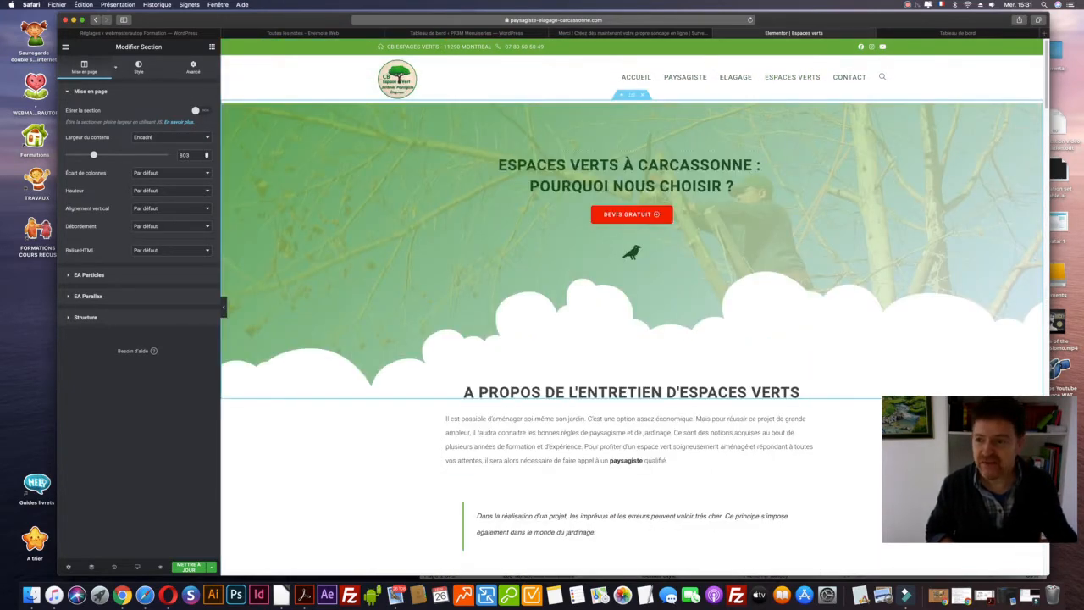
Narrow the browser window to uncover the "Entretien d'espaces verts.docx" file on the desktop.
{"action": "left_click_drag", "start_coordinate": [57, 13], "coordinate": [261, 5]}
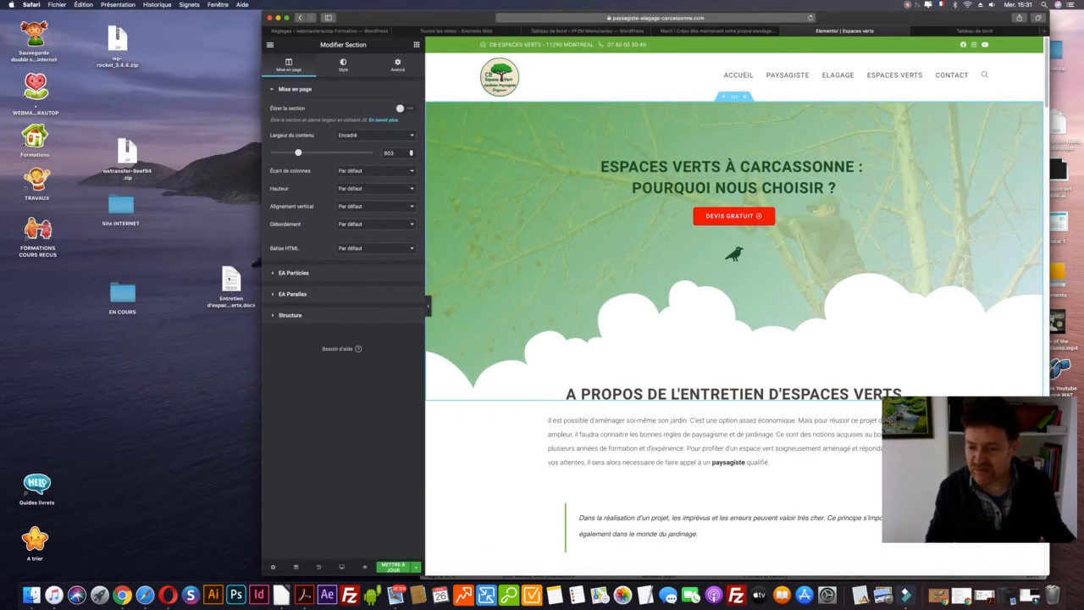
{"action": "left_click", "coordinate": [230, 281]}
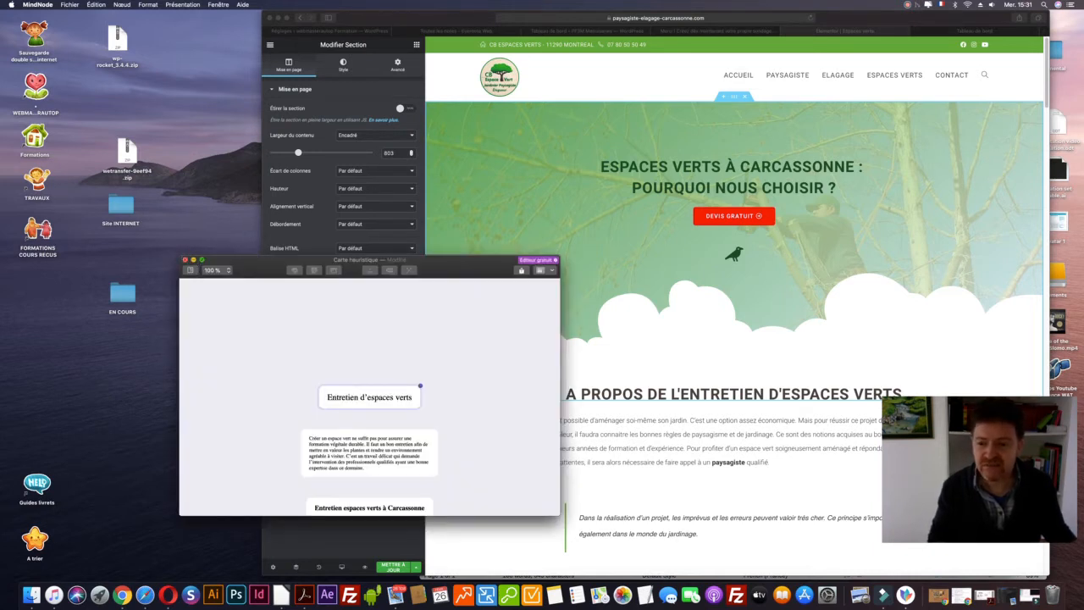
{"action": "left_click", "coordinate": [185, 259]}
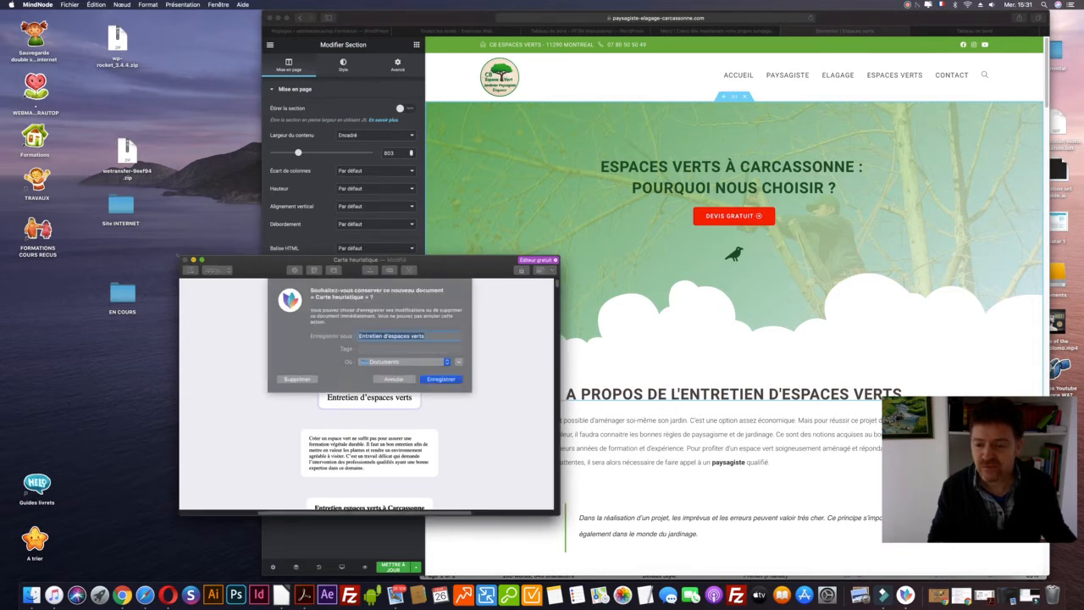
{"action": "left_click", "coordinate": [297, 379]}
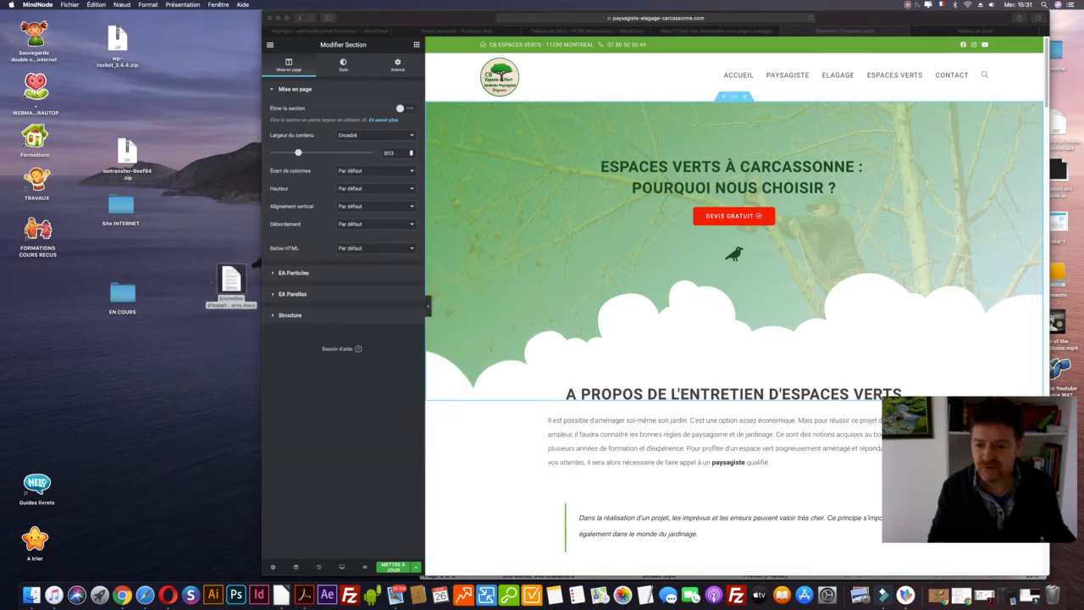
Open the desktop file "Entretien d'espaces verts.docx" in LibreOffice.
{"action": "right_click", "coordinate": [229, 278]}
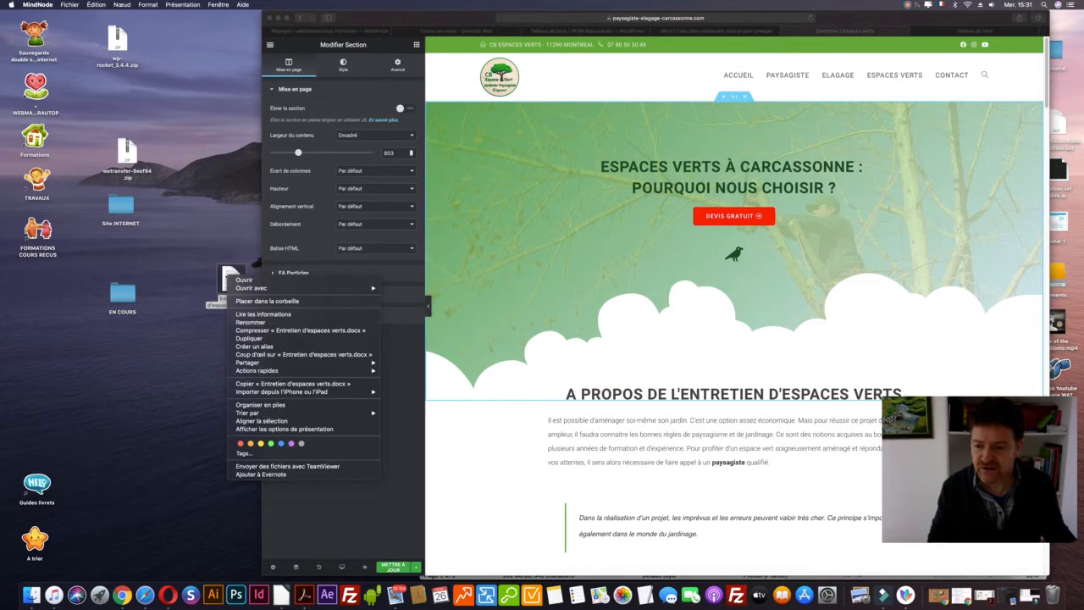
{"action": "mouse_move", "coordinate": [356, 288]}
{"action": "left_click", "coordinate": [415, 312]}
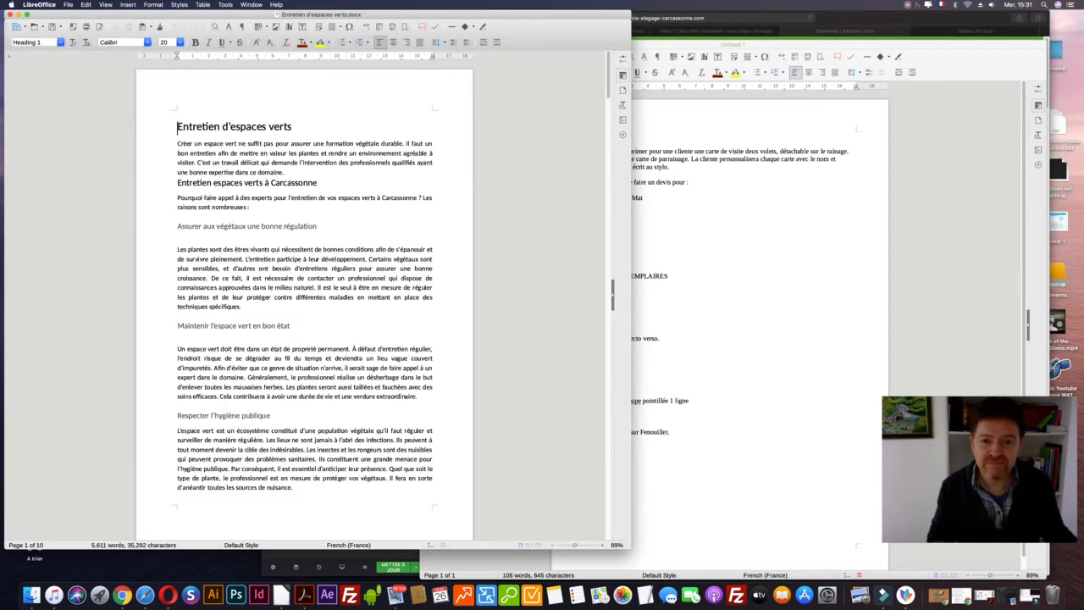
Narrow the document window, close the unrelated "Untitled 1" document and shift the browser so text and web page sit side by side.
{"action": "left_click_drag", "start_coordinate": [631, 318], "coordinate": [337, 319]}
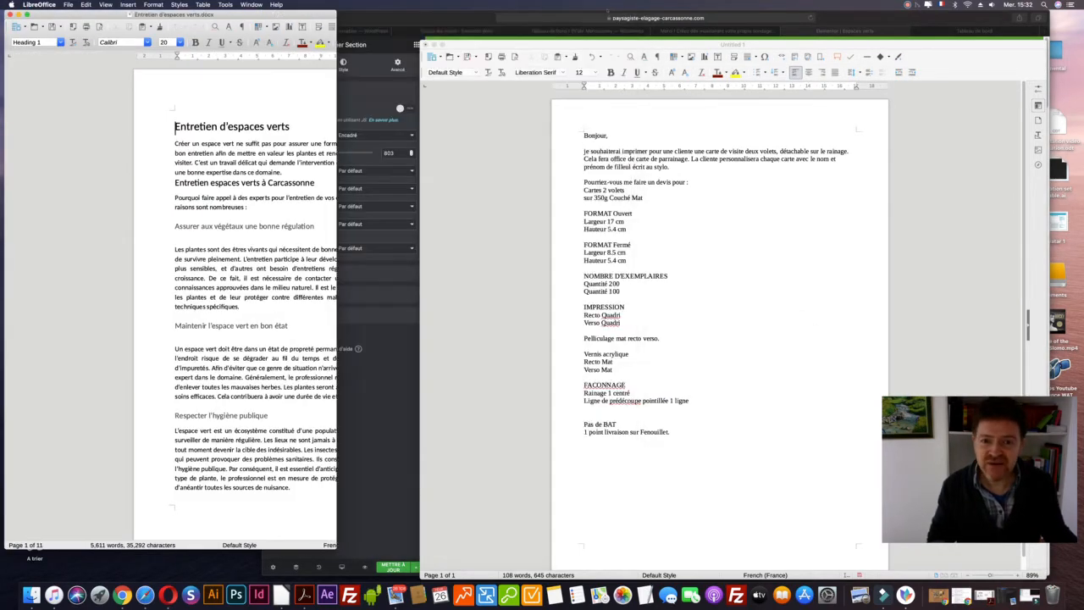
{"action": "left_click", "coordinate": [378, 318]}
{"action": "left_click", "coordinate": [436, 72]}
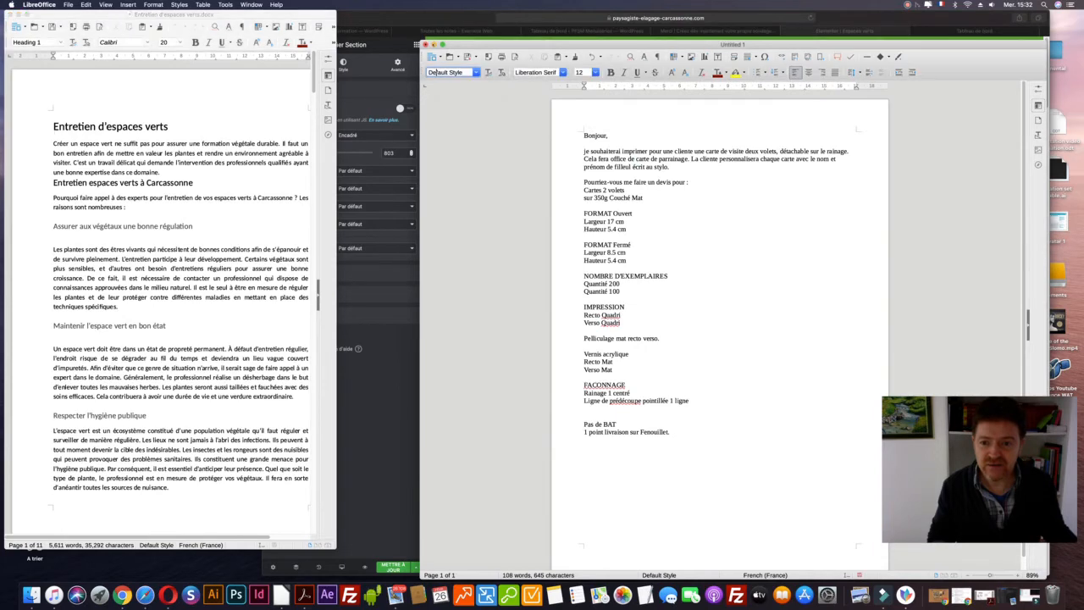
{"action": "left_click", "coordinate": [433, 45]}
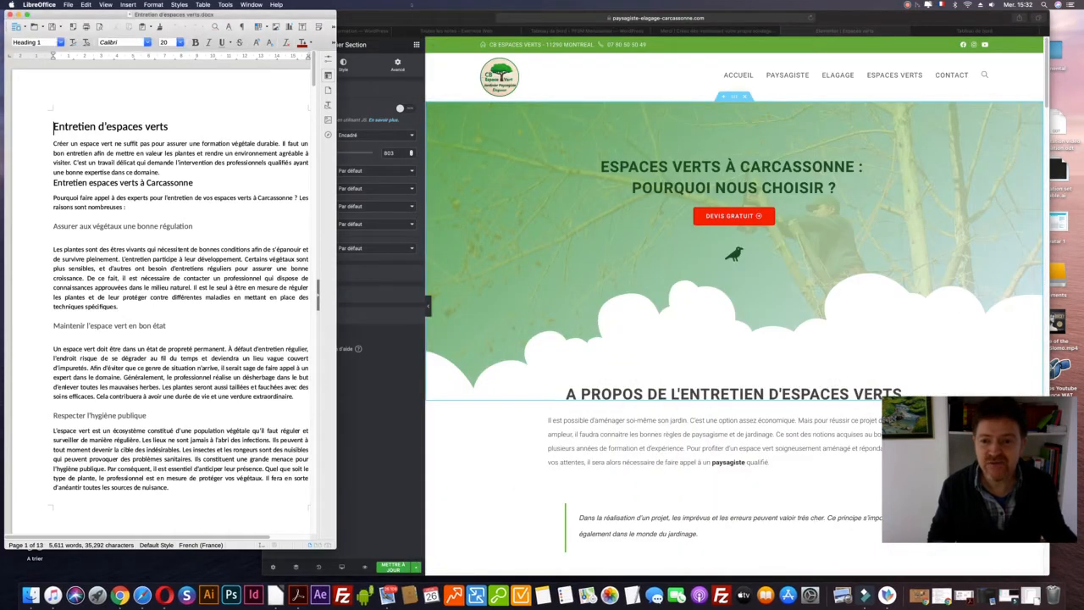
{"action": "left_click", "coordinate": [407, 15]}
{"action": "left_click_drag", "start_coordinate": [387, 17], "coordinate": [401, 17]}
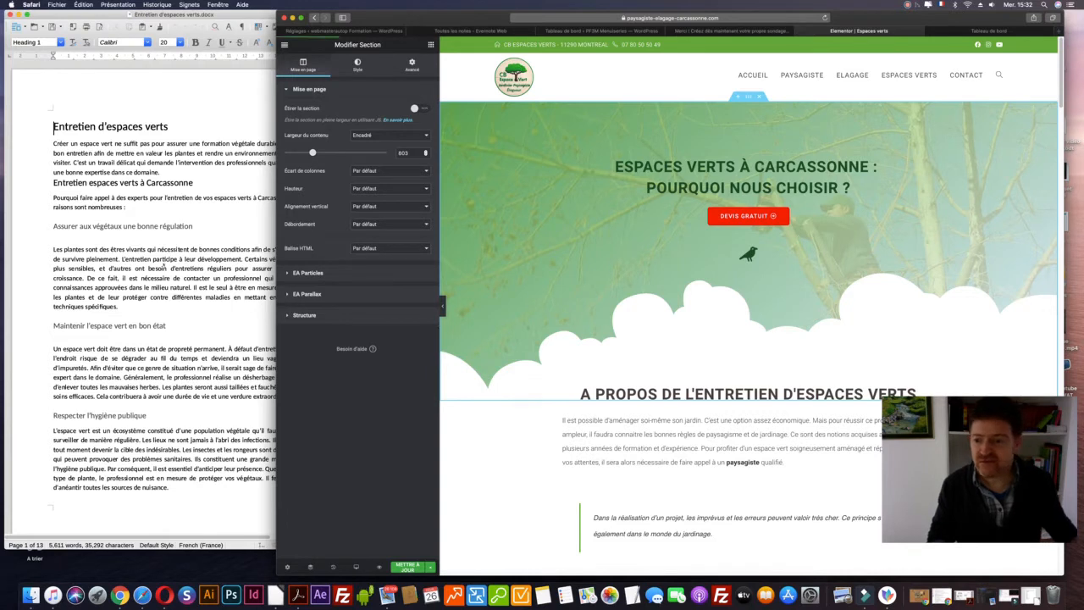
Shorten the article's main title on the web page to "Entretien d'espaces verts", matching the document's first heading.
{"action": "left_click", "coordinate": [163, 267]}
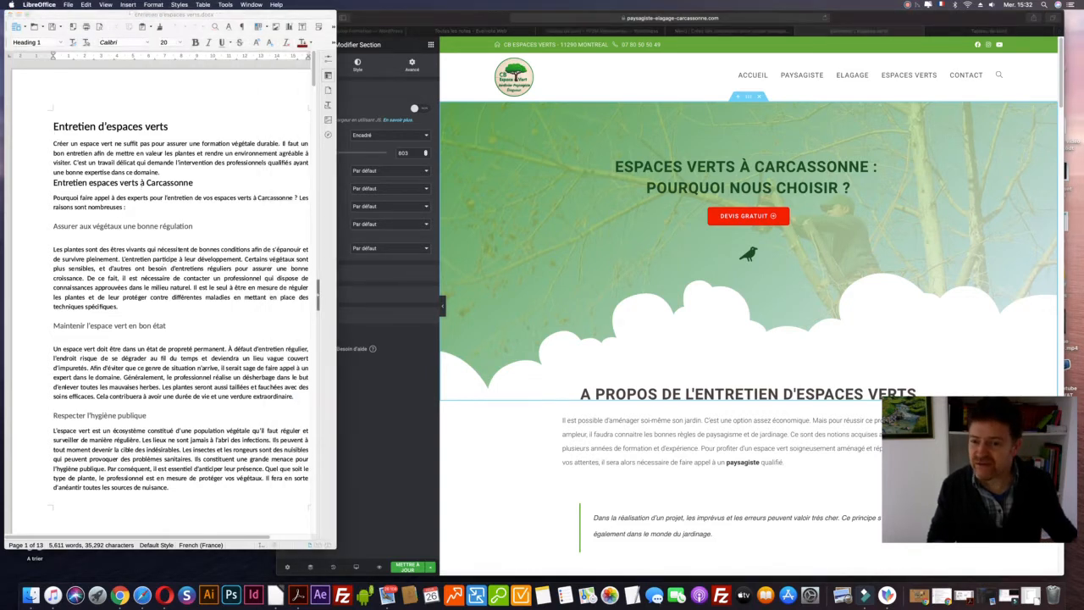
{"action": "scroll", "coordinate": [121, 195], "scroll_direction": "down", "scroll_amount": 1}
{"action": "double_click", "coordinate": [119, 162]}
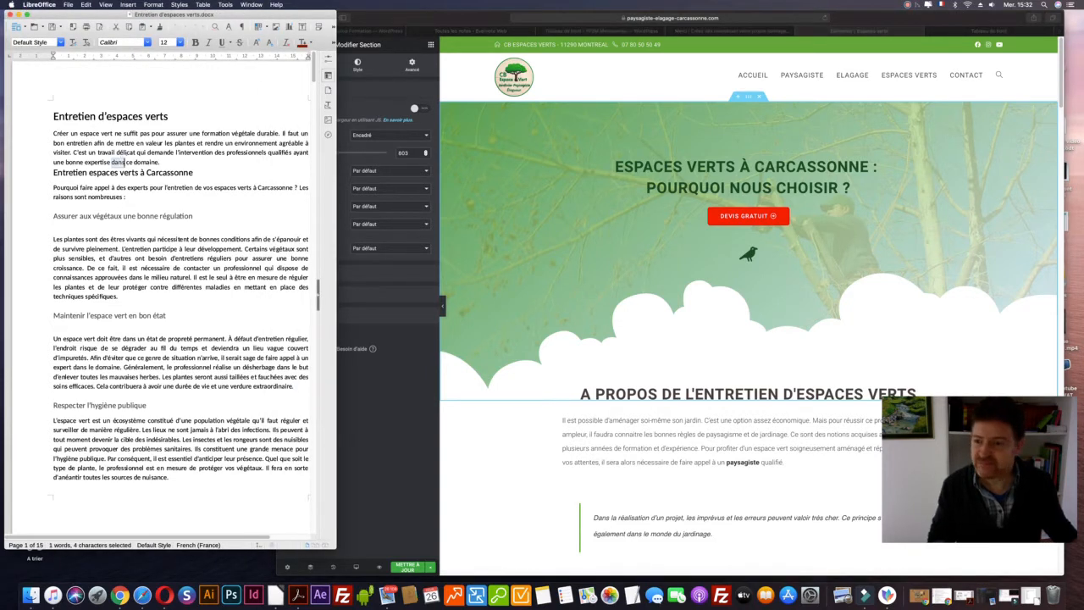
{"action": "scroll", "coordinate": [659, 340], "scroll_direction": "down", "scroll_amount": 1}
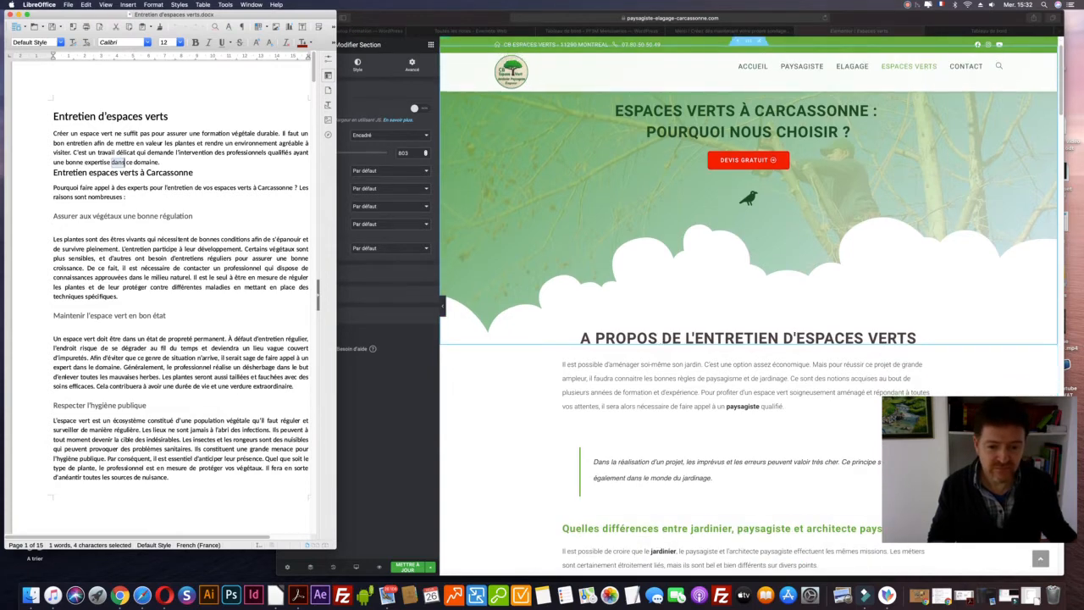
{"action": "left_click", "coordinate": [690, 336]}
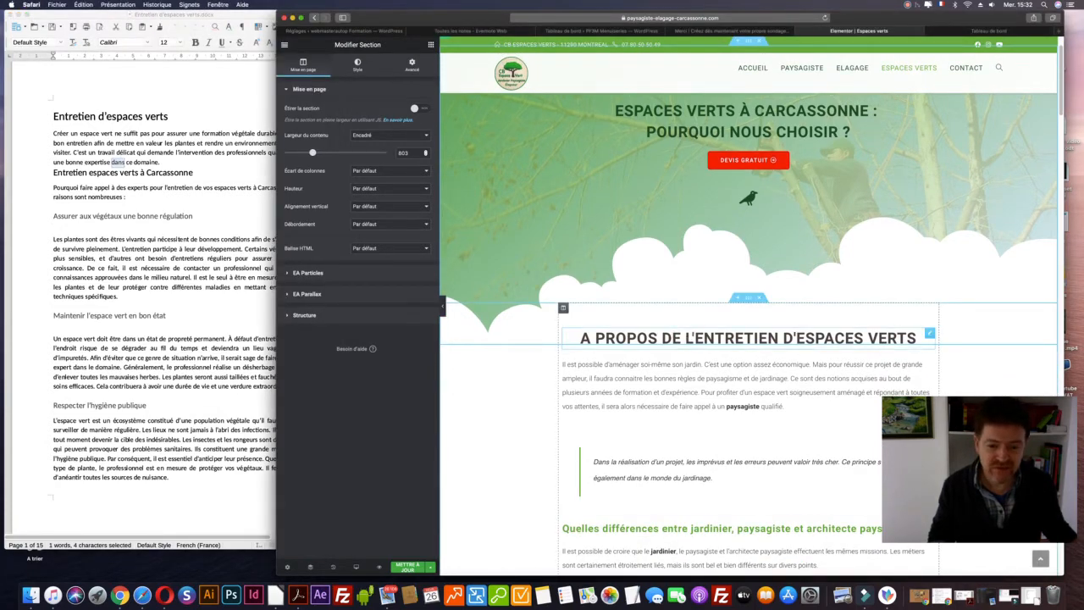
{"action": "left_click_drag", "start_coordinate": [695, 338], "coordinate": [579, 338]}
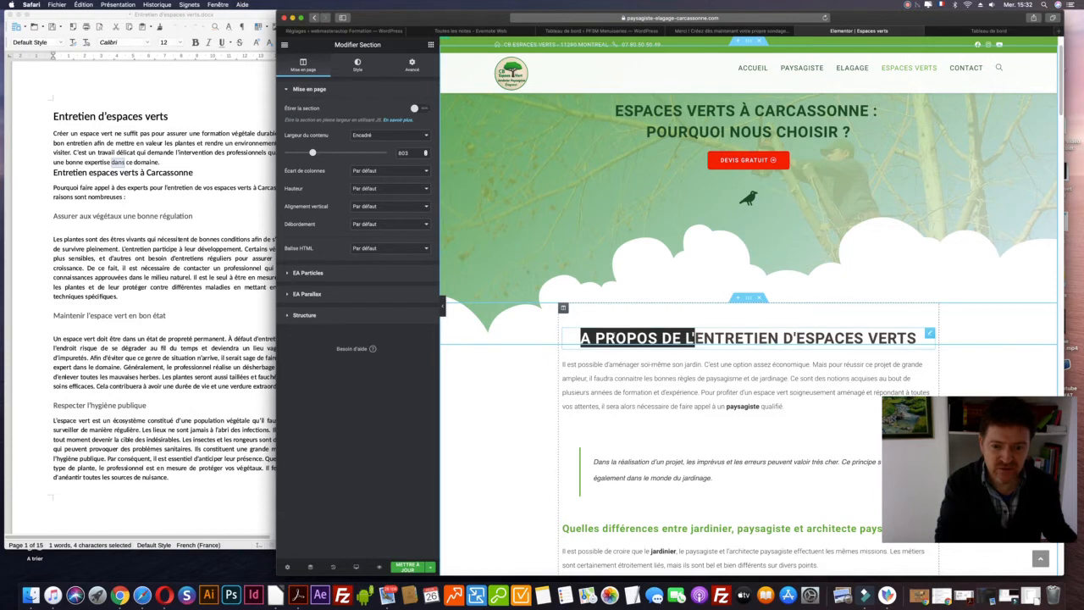
{"action": "left_click", "coordinate": [917, 338]}
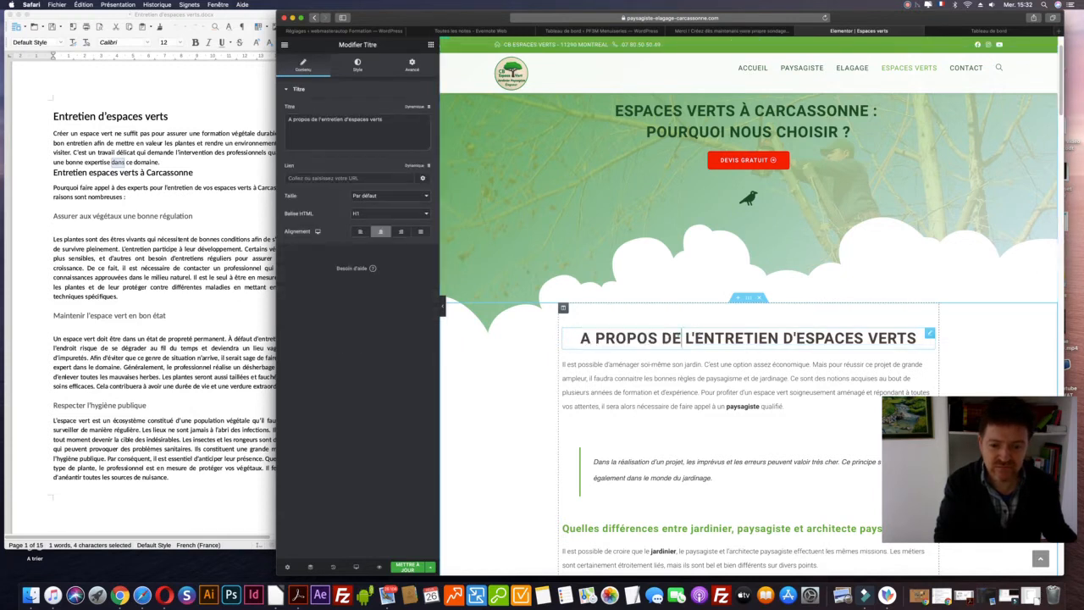
{"action": "left_click_drag", "start_coordinate": [320, 119], "coordinate": [286, 119]}
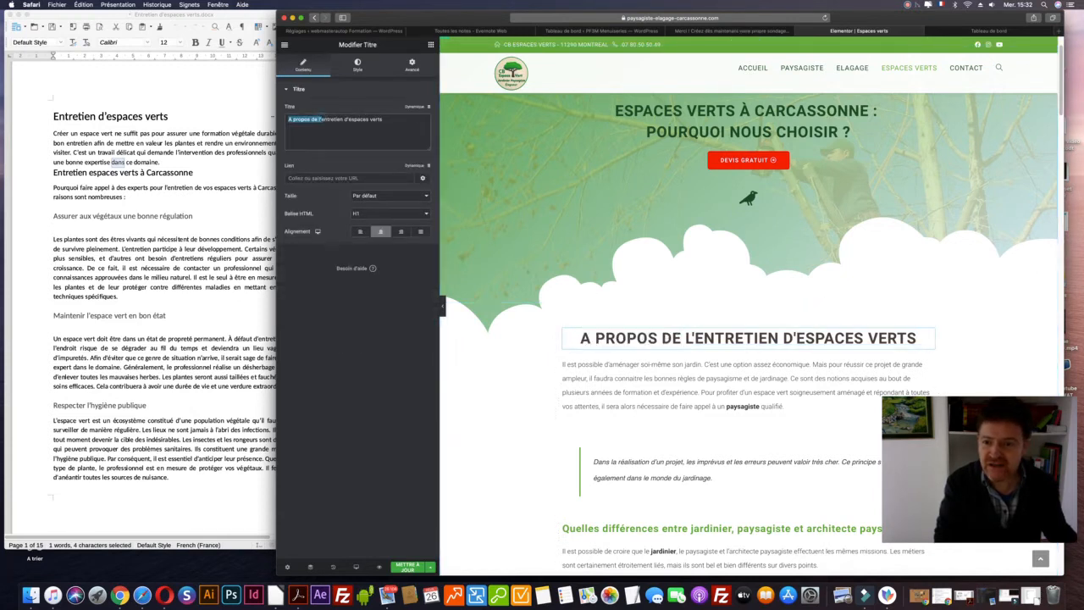
{"action": "key", "text": "BackSpace"}
{"action": "left_click_drag", "start_coordinate": [807, 339], "coordinate": [675, 336]}
{"action": "left_click", "coordinate": [674, 335]}
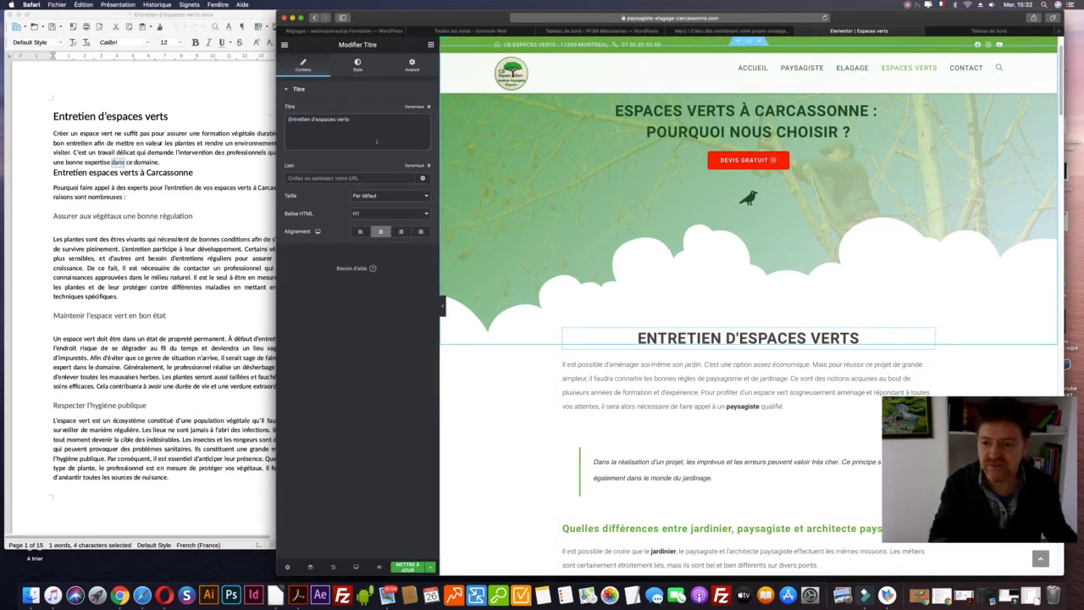
Copy the entire text of the "Entretien d'espaces verts" document in LibreOffice.
{"action": "scroll", "coordinate": [657, 397], "scroll_direction": "down", "scroll_amount": 2}
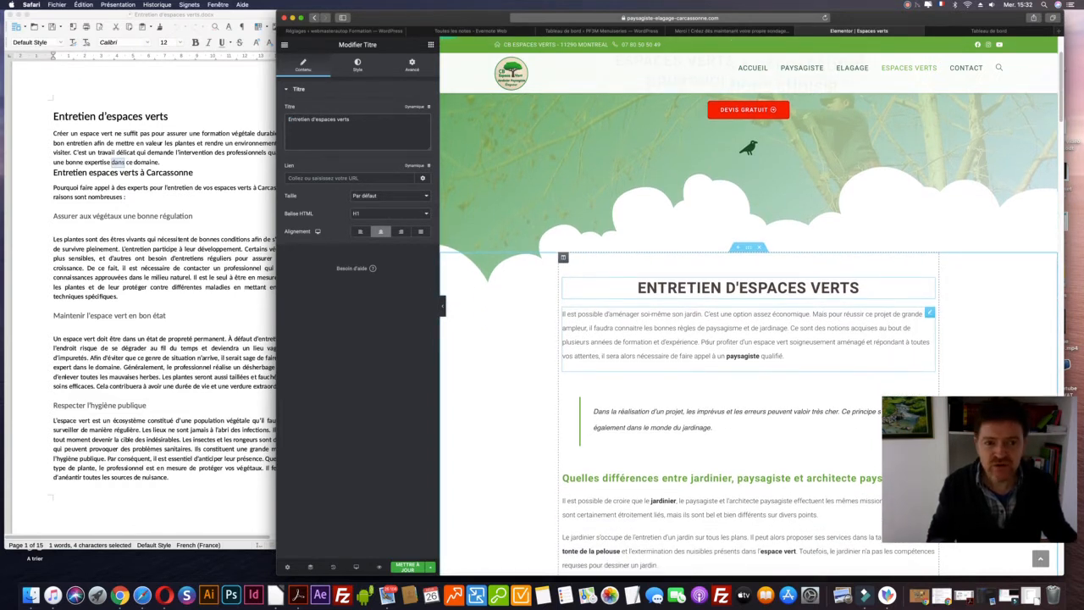
{"action": "scroll", "coordinate": [707, 345], "scroll_direction": "down", "scroll_amount": 2}
{"action": "left_click", "coordinate": [211, 237]}
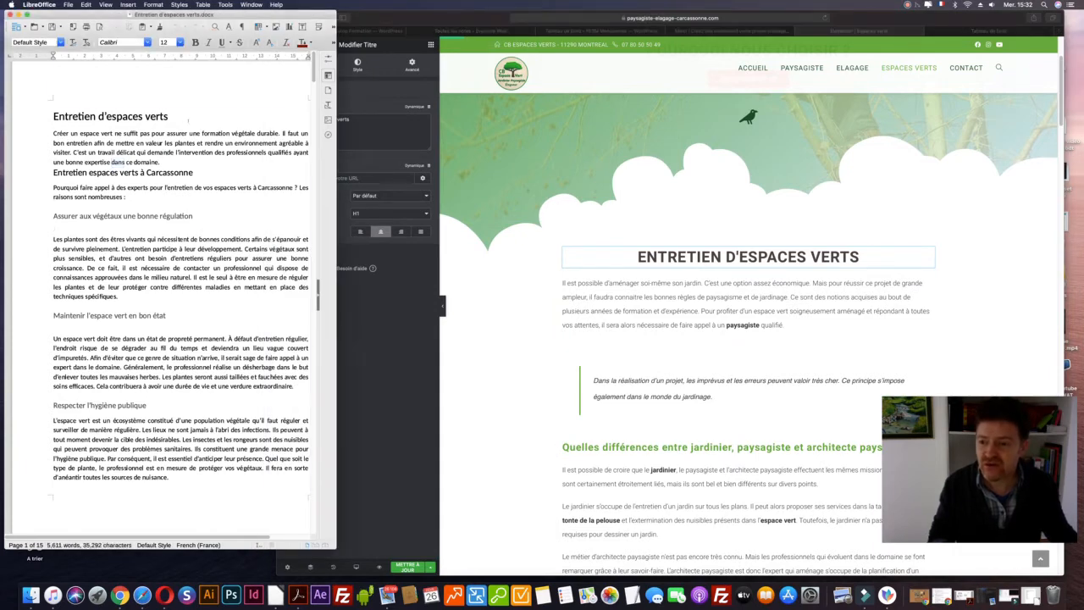
{"action": "key", "text": "super+a"}
{"action": "key", "text": "super+c"}
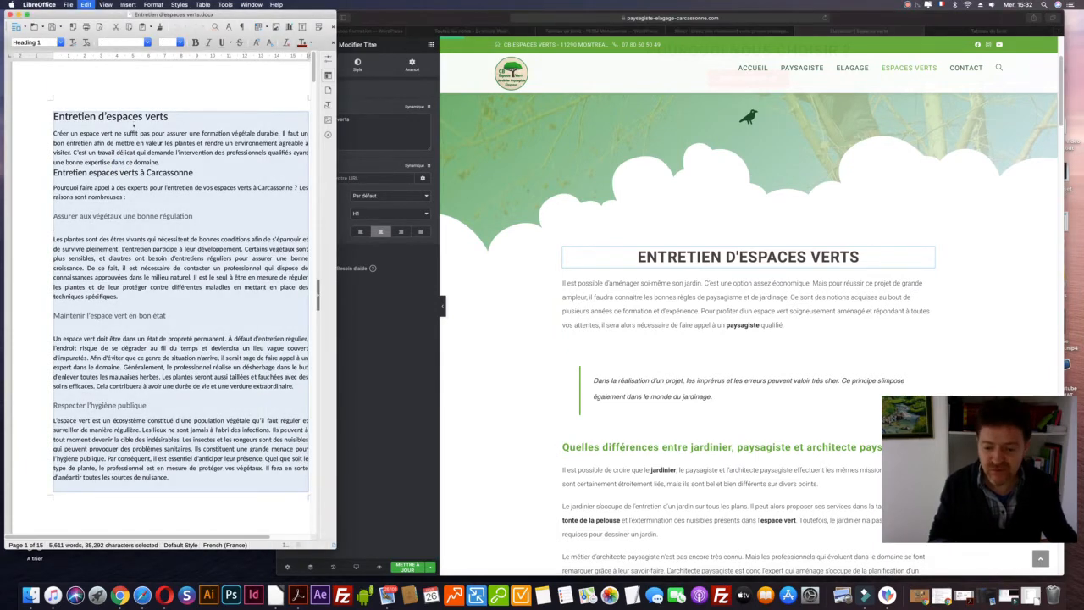
Switch to TextEdit and create a new blank document.
{"action": "left_click", "coordinate": [632, 593]}
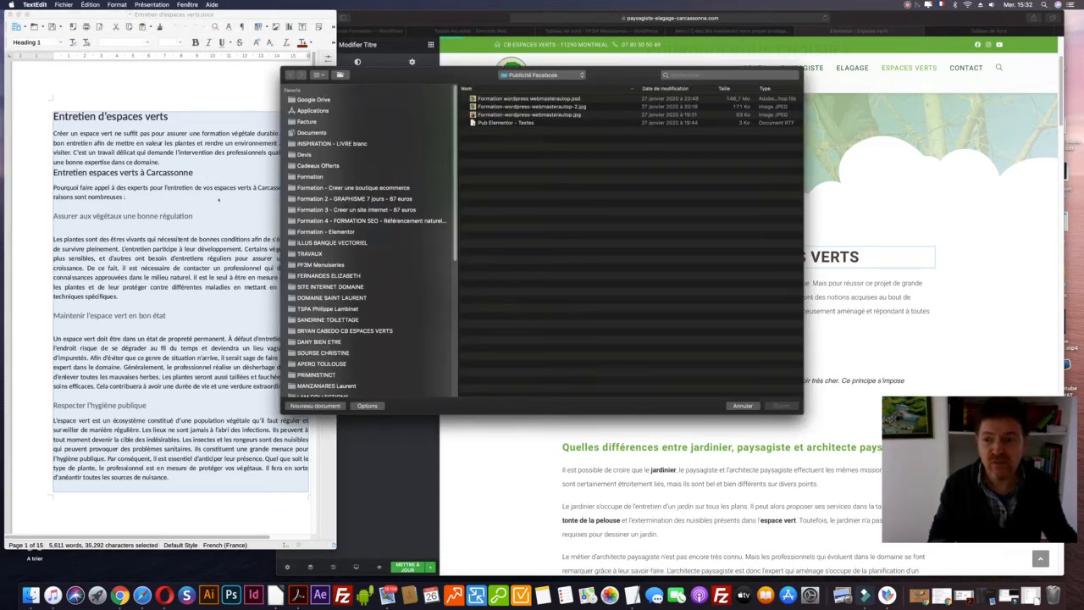
{"action": "left_click", "coordinate": [64, 4]}
{"action": "left_click", "coordinate": [73, 15]}
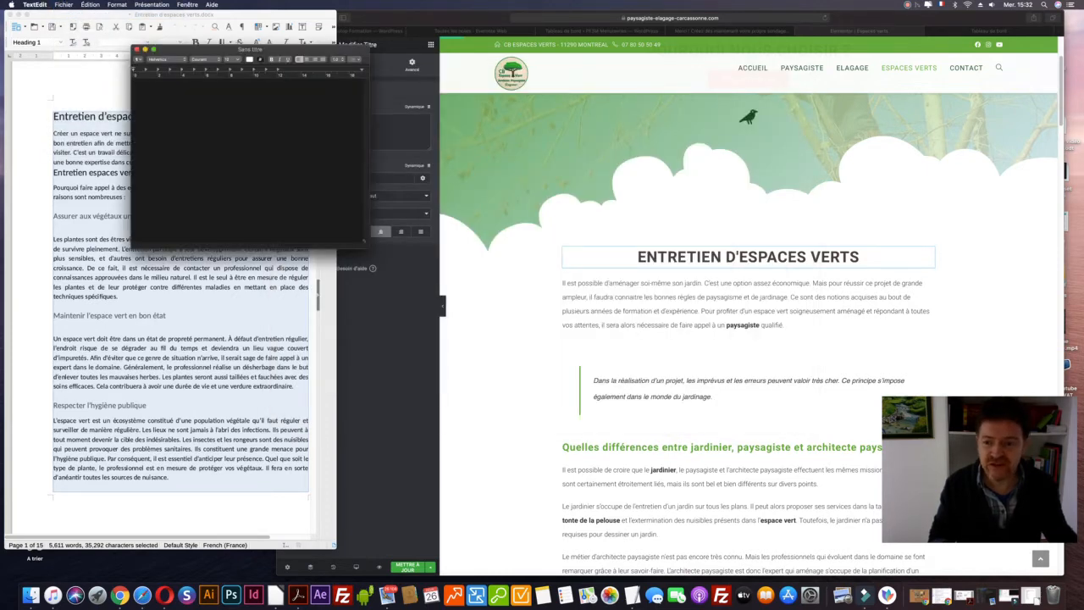
Enlarge the blank TextEdit document, convert it to plain text format and paste in the copied article text.
{"action": "left_click_drag", "start_coordinate": [366, 246], "coordinate": [591, 480]}
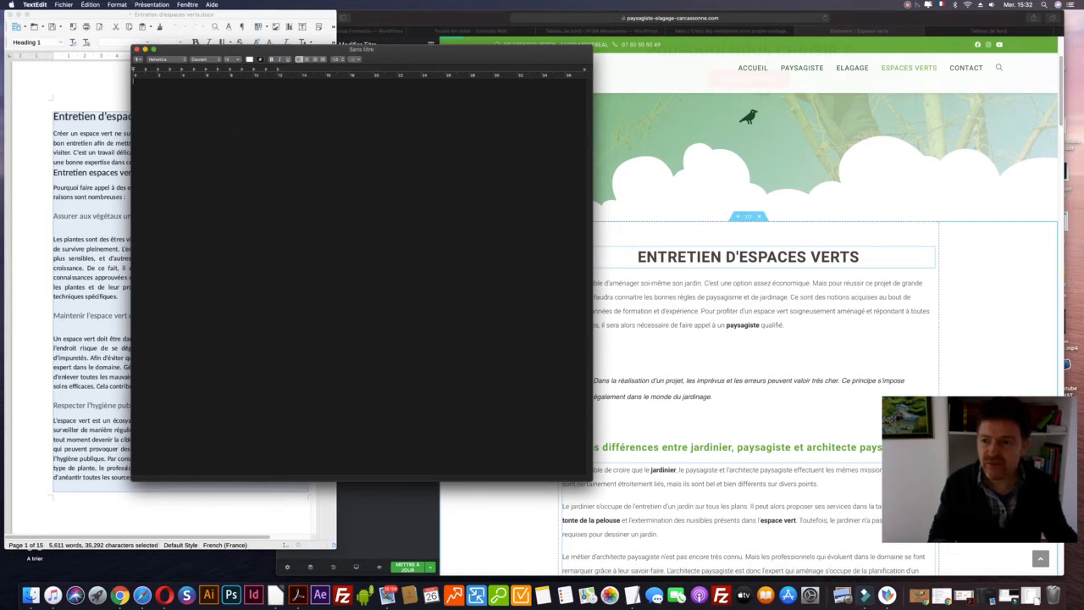
{"action": "left_click", "coordinate": [152, 4]}
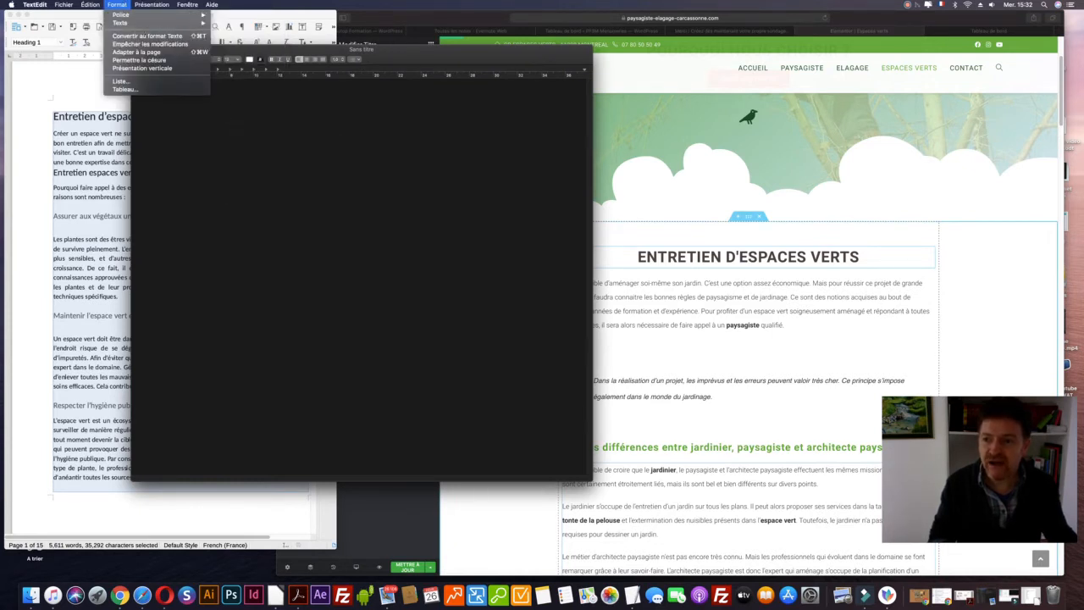
{"action": "left_click", "coordinate": [148, 36]}
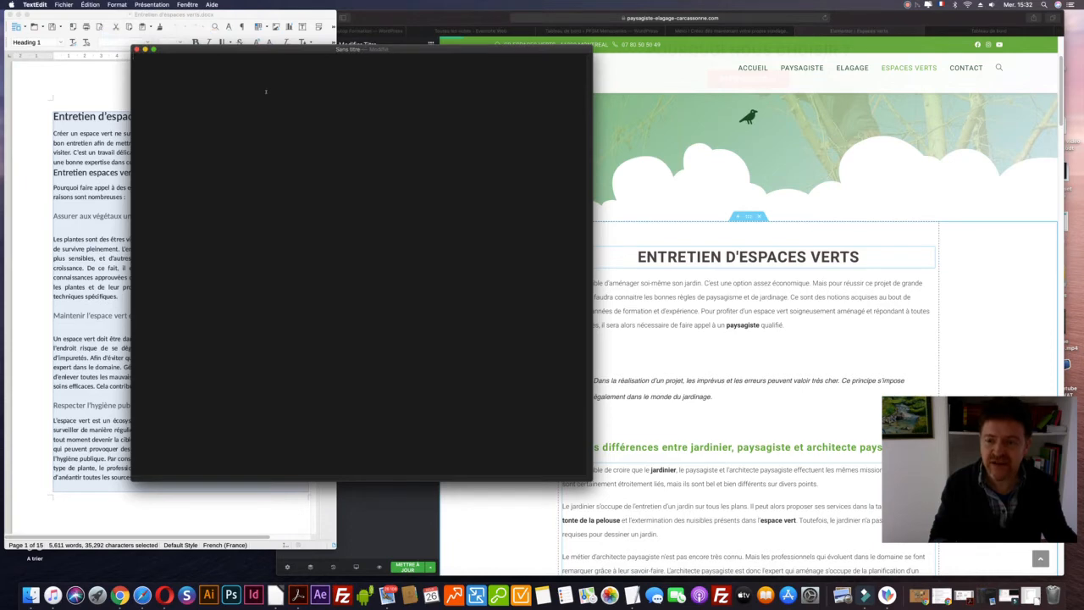
{"action": "key", "text": "super+v"}
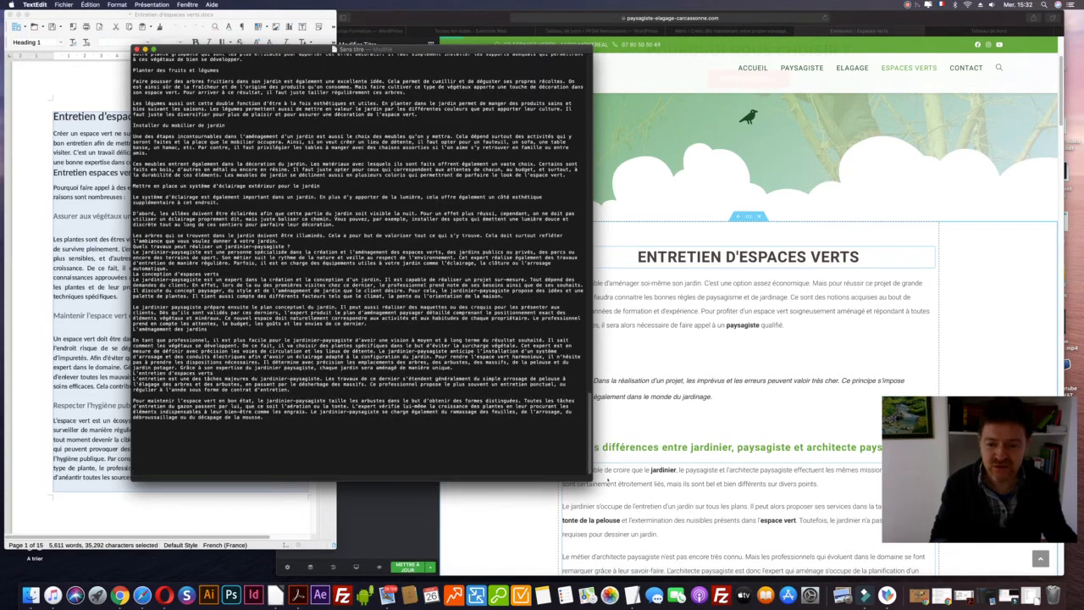
Enlarge the text window further and insert a blank line after the "Entretien d'espaces verts" heading at the start of the text.
{"action": "left_click_drag", "start_coordinate": [592, 481], "coordinate": [578, 511]}
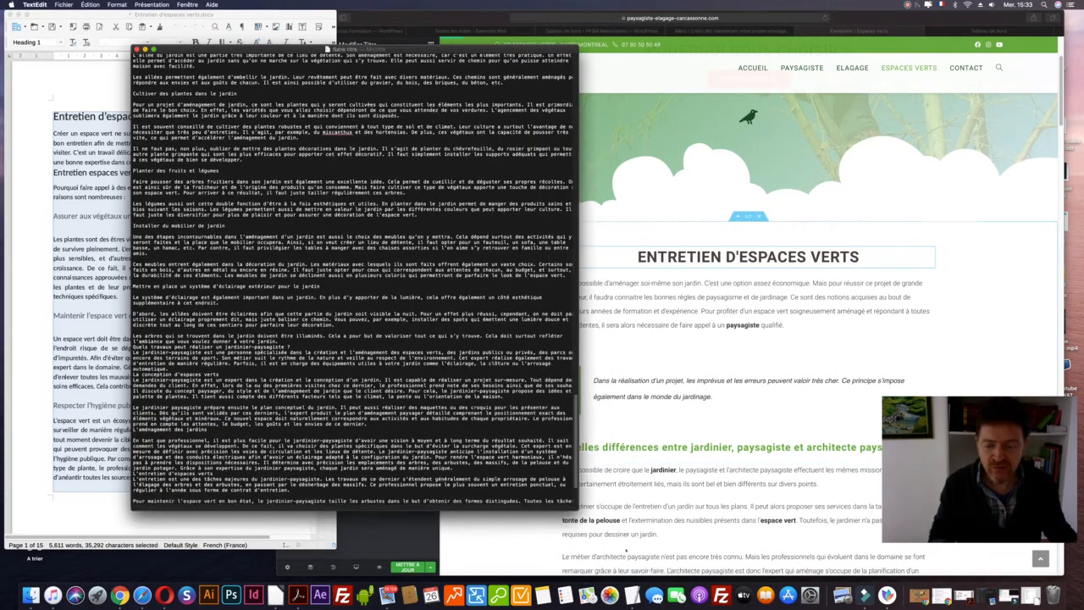
{"action": "left_click_drag", "start_coordinate": [626, 551], "coordinate": [629, 555]}
{"action": "scroll", "coordinate": [475, 222], "scroll_direction": "up", "scroll_amount": 10}
{"action": "scroll", "coordinate": [380, 296], "scroll_direction": "up", "scroll_amount": 20}
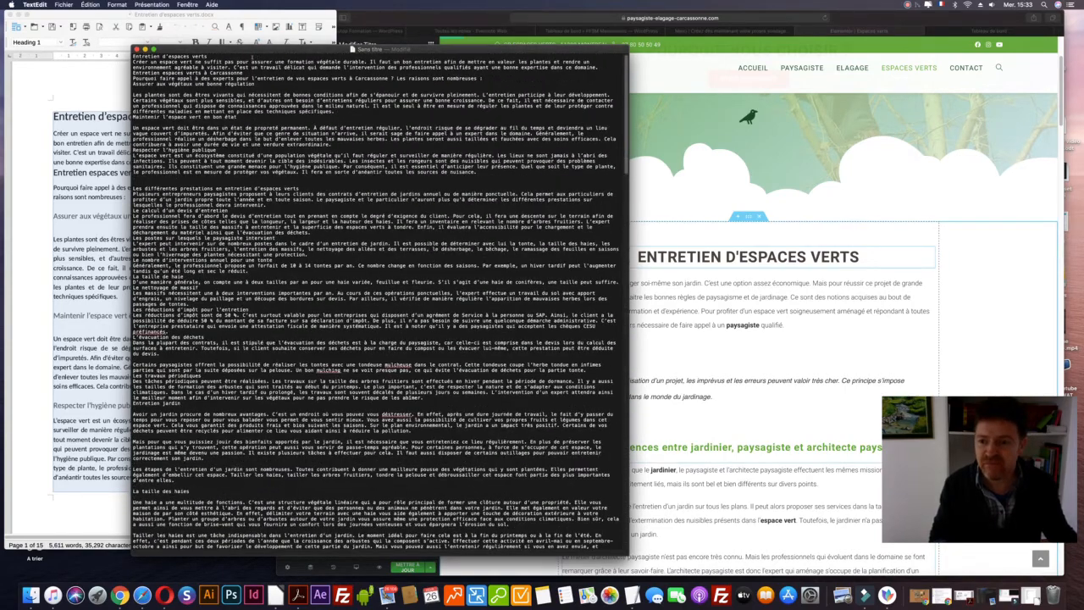
{"action": "key", "text": "Return"}
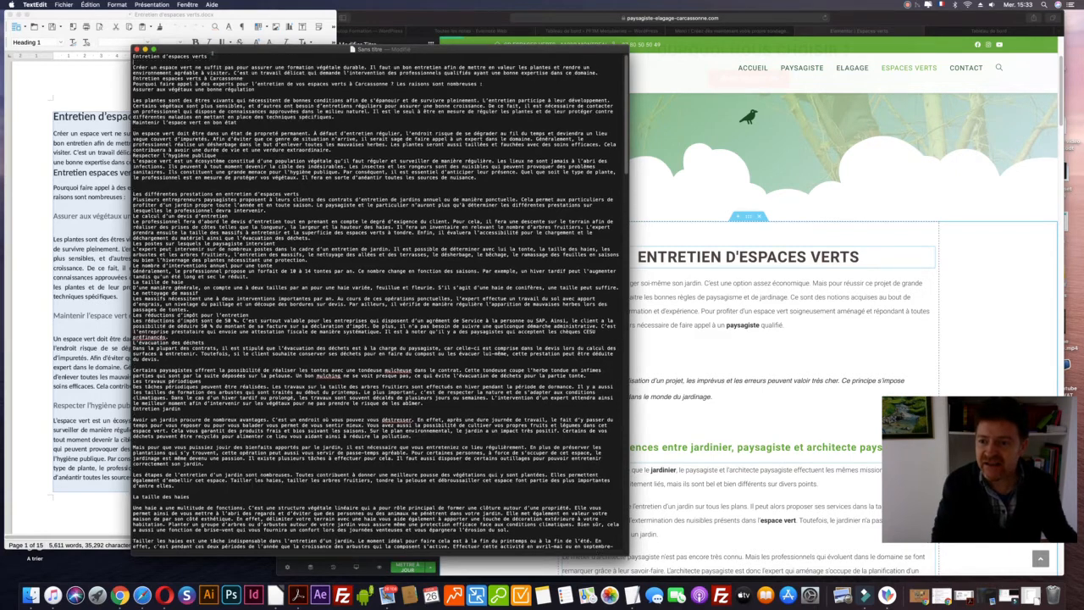
Narrow the plain-text window and place it and the browser side by side so neither covers the other.
{"action": "left_click_drag", "start_coordinate": [211, 49], "coordinate": [98, 35]}
{"action": "left_click_drag", "start_coordinate": [518, 307], "coordinate": [441, 307]}
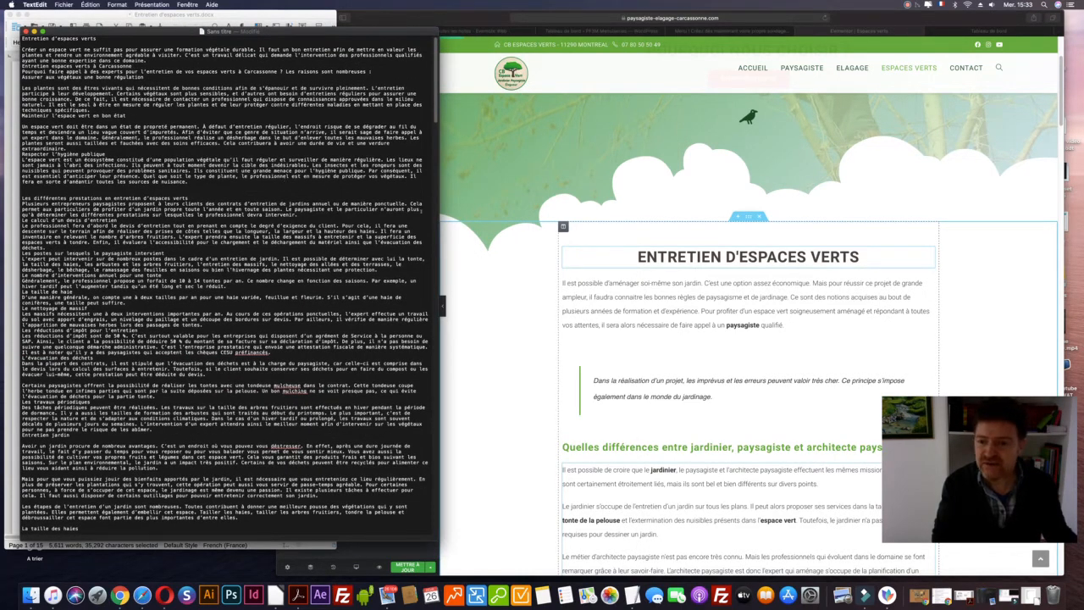
{"action": "left_click", "coordinate": [466, 19]}
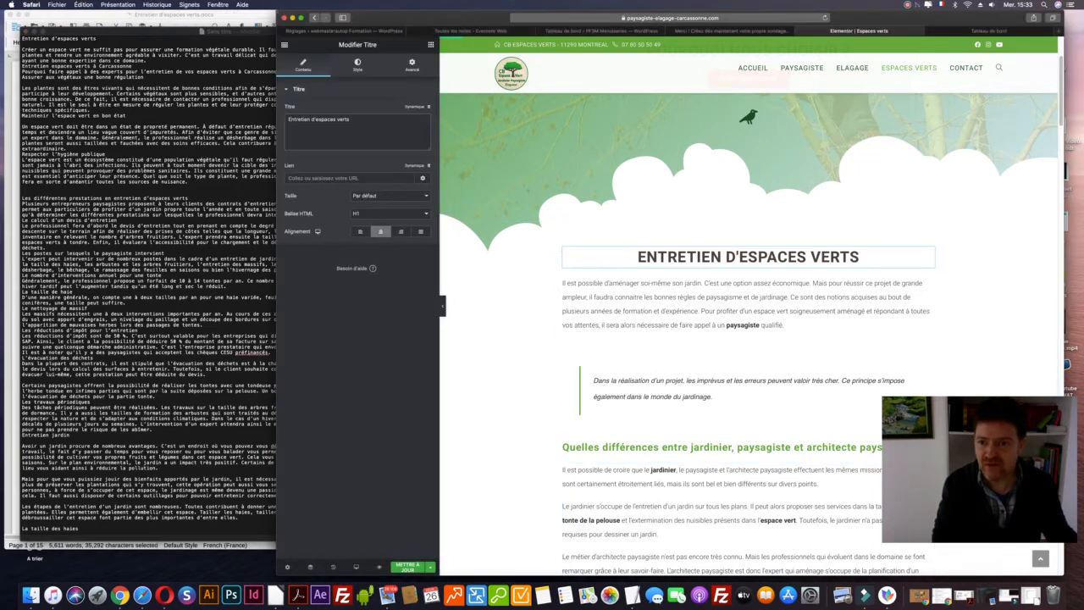
{"action": "left_click_drag", "start_coordinate": [465, 19], "coordinate": [661, 18]}
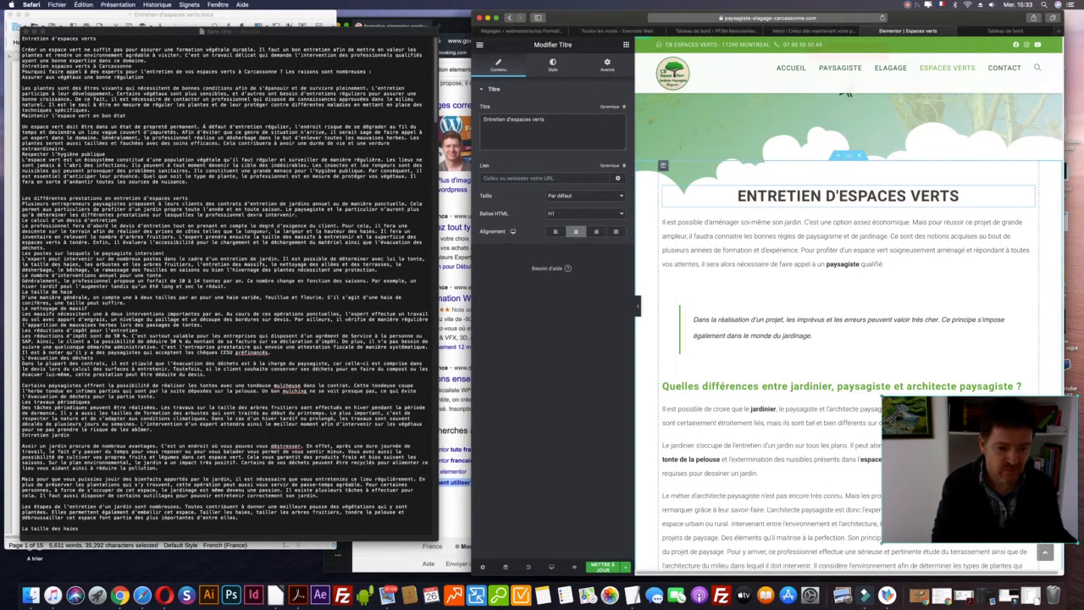
{"action": "left_click_drag", "start_coordinate": [973, 440], "coordinate": [977, 444]}
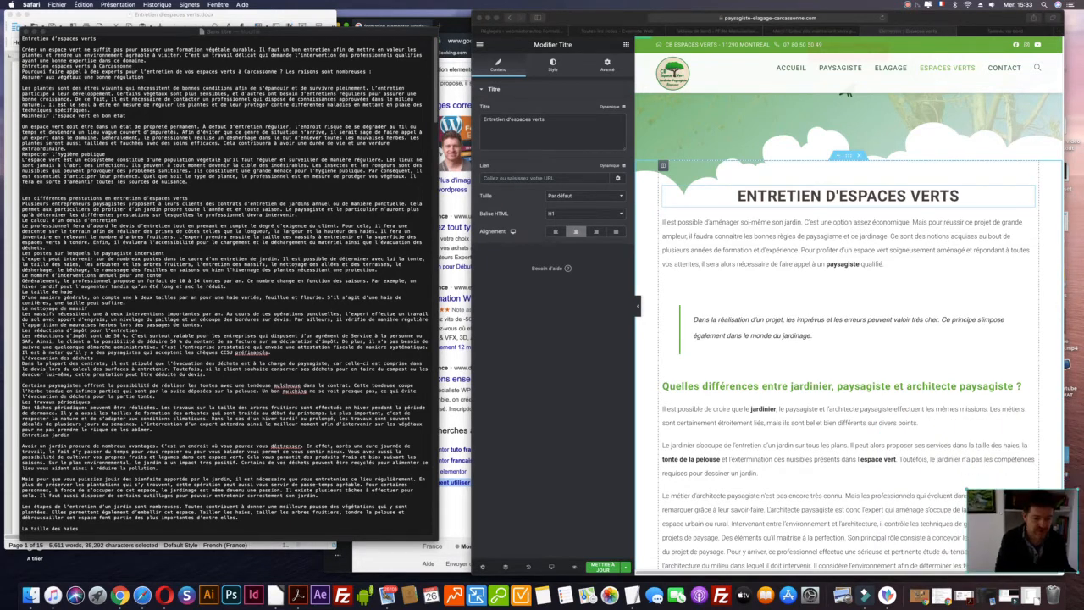
Select the introductory paragraph below the page's main title for editing and move the text window beside it, uncovering the document.
{"action": "left_click", "coordinate": [771, 326]}
{"action": "left_click", "coordinate": [864, 245]}
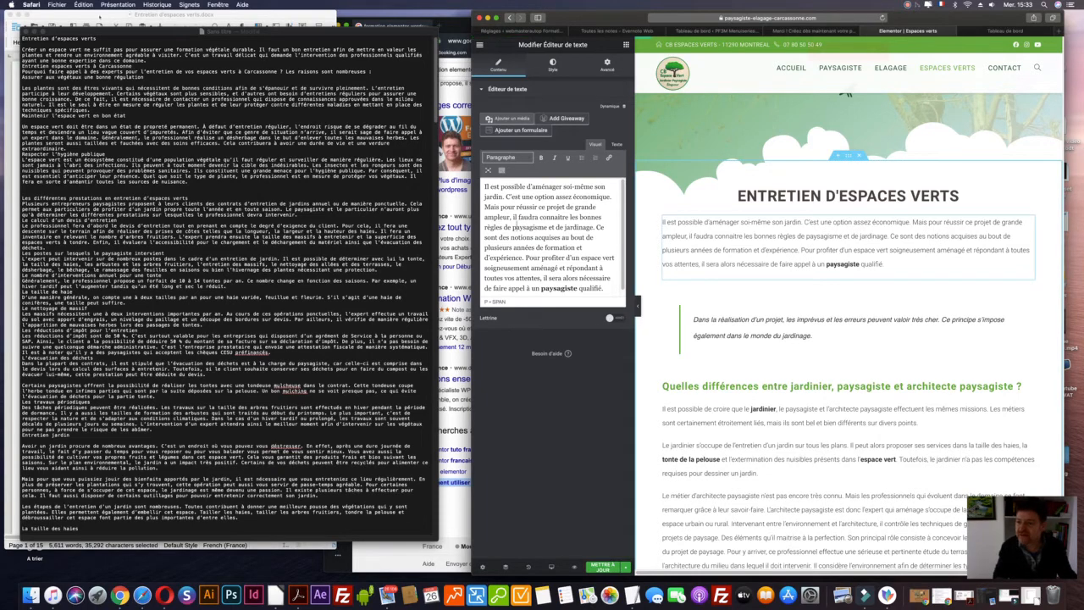
{"action": "left_click_drag", "start_coordinate": [103, 33], "coordinate": [257, 38]}
{"action": "left_click_drag", "start_coordinate": [291, 39], "coordinate": [323, 37]}
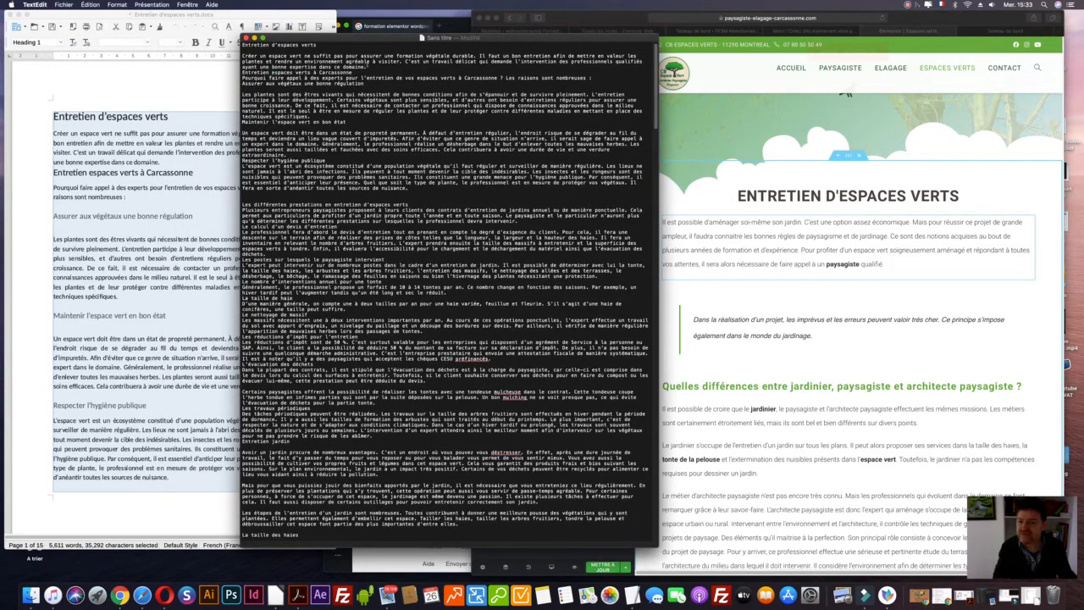
Add a blank line after the plain-text introduction "Créer un espace vert ne suffit pas…" and replace the page's introductory paragraph with that text.
{"action": "left_click", "coordinate": [367, 66]}
{"action": "key", "text": "Return"}
{"action": "left_click_drag", "start_coordinate": [369, 67], "coordinate": [243, 56]}
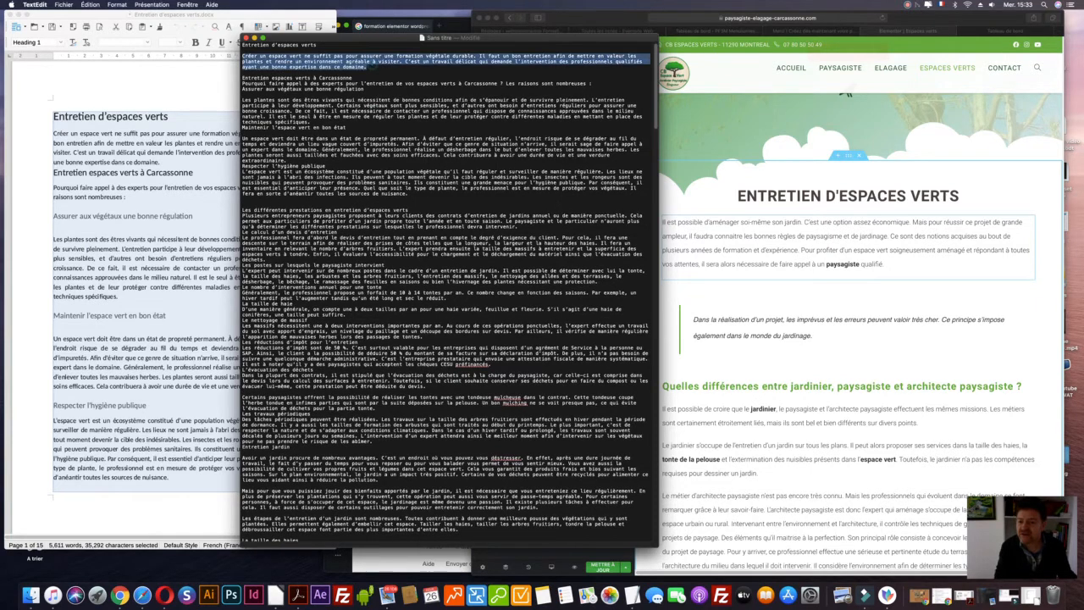
{"action": "key", "text": "super+c"}
{"action": "left_click", "coordinate": [691, 235]}
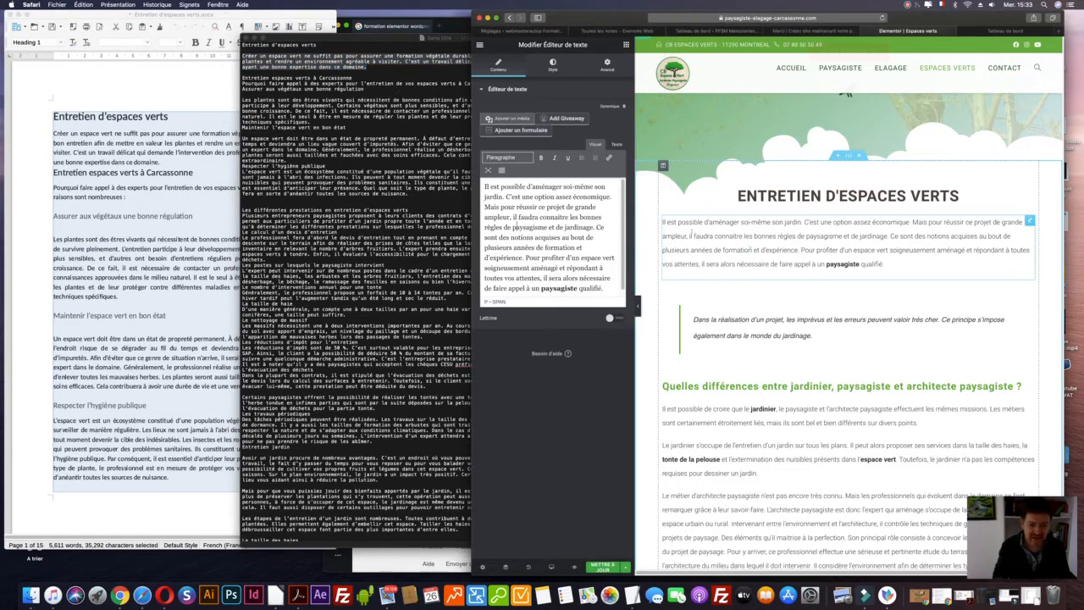
{"action": "key", "text": "super+a"}
{"action": "key", "text": "super+v"}
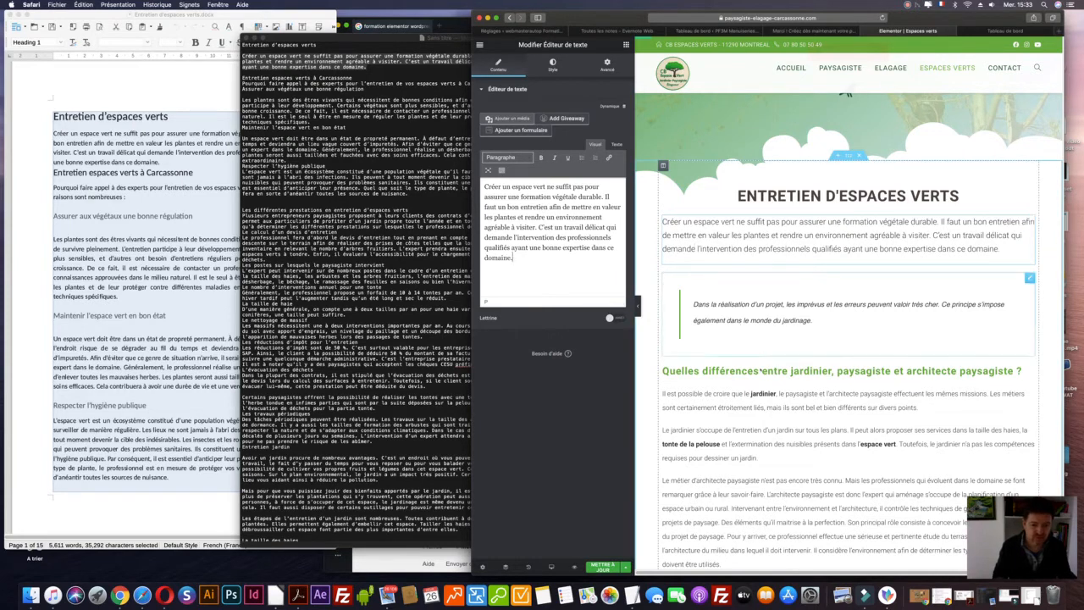
Compare the typography settings of the body text under "Quelles différences entre jardinier, paysagiste et architecte paysagiste ?" with those of the introductory paragraph.
{"action": "left_click", "coordinate": [663, 394]}
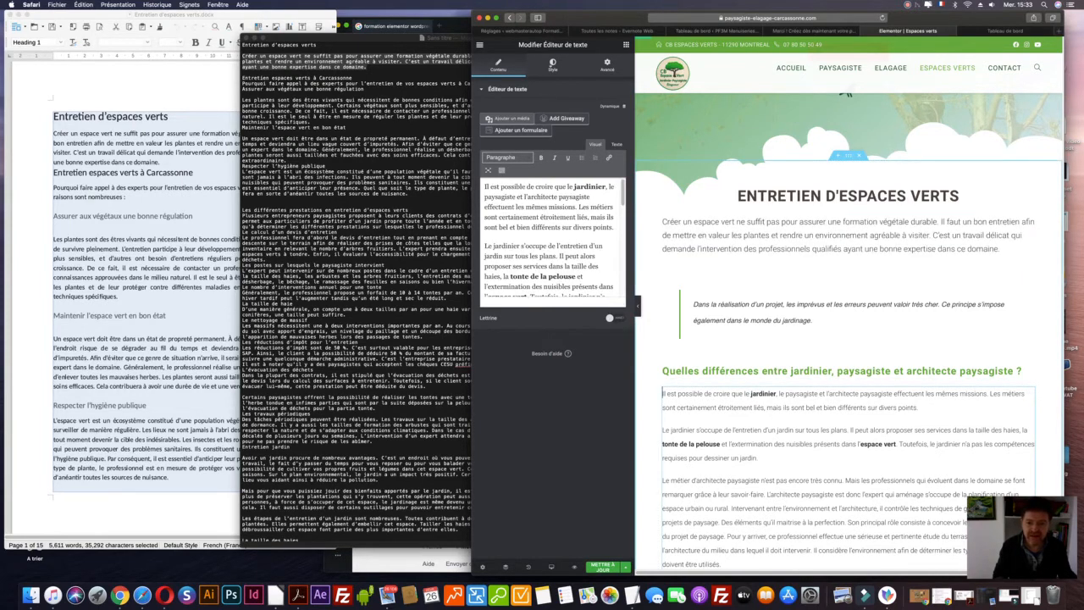
{"action": "left_click", "coordinate": [552, 65]}
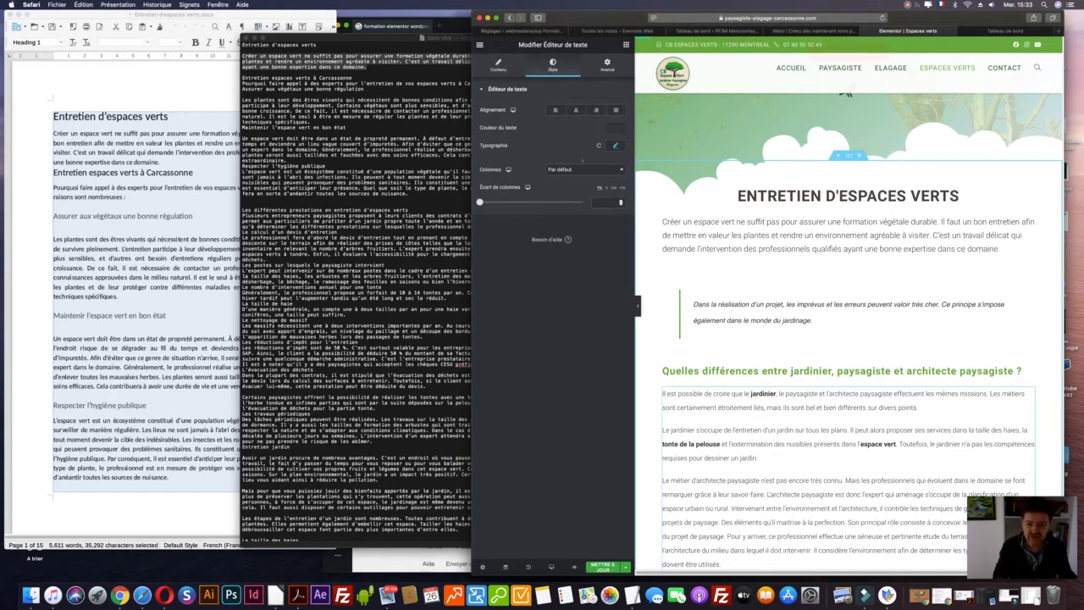
{"action": "left_click", "coordinate": [615, 146]}
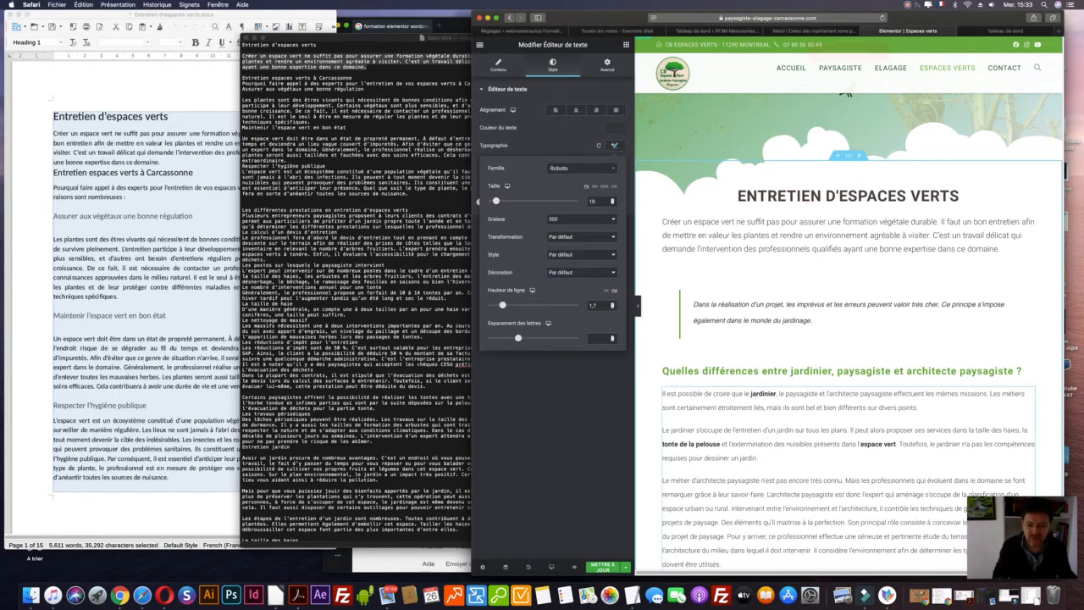
{"action": "left_click", "coordinate": [724, 228]}
{"action": "key", "text": "super+a"}
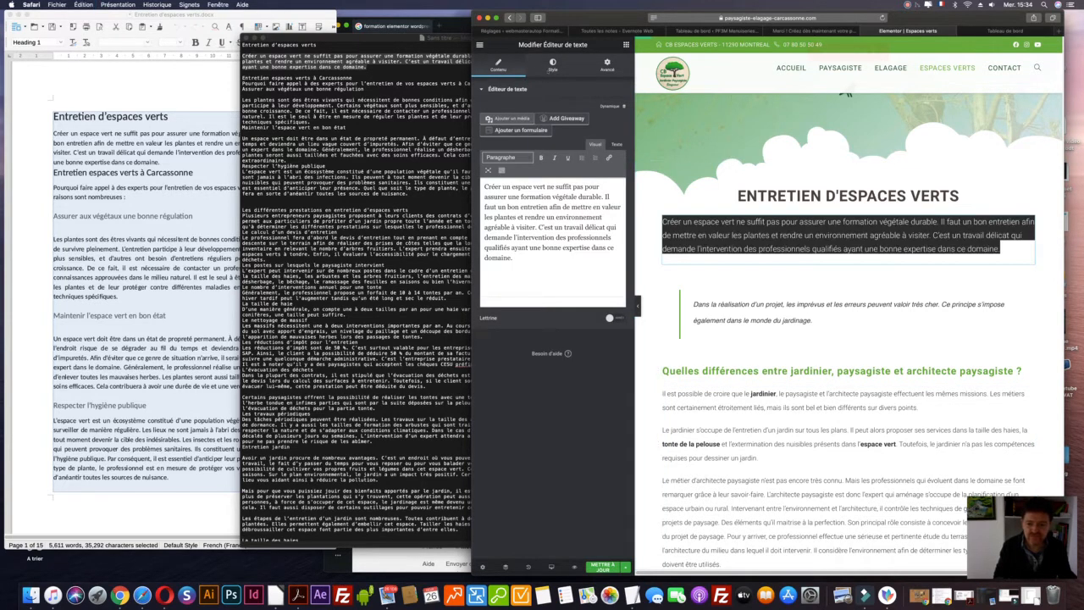
{"action": "left_click", "coordinate": [552, 67]}
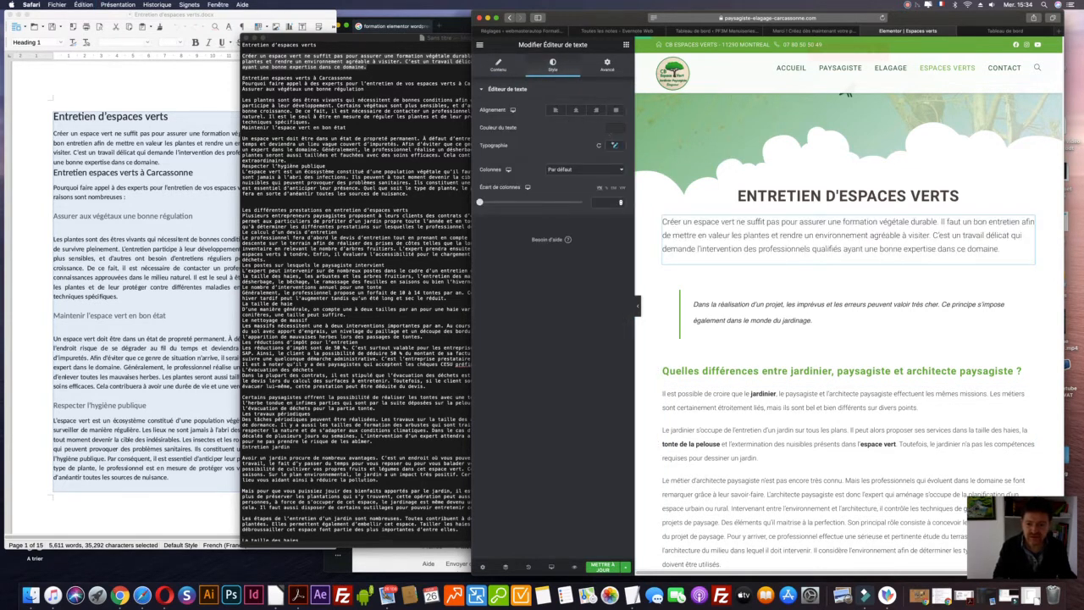
{"action": "left_click", "coordinate": [615, 145]}
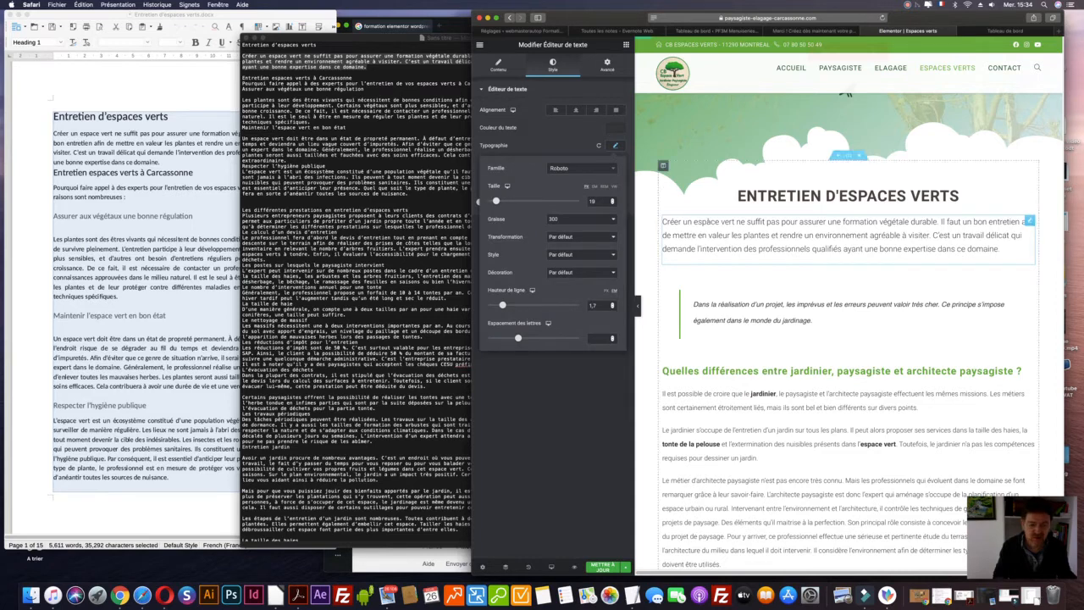
Set the introductory paragraph's font size to 16.
{"action": "left_click", "coordinate": [715, 227]}
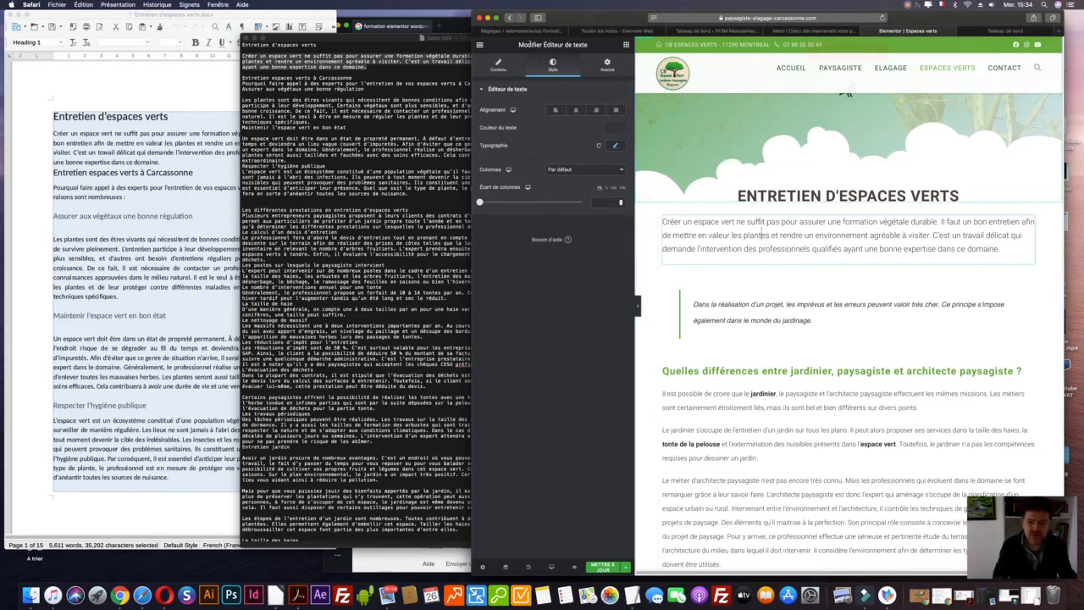
{"action": "left_click", "coordinate": [615, 146]}
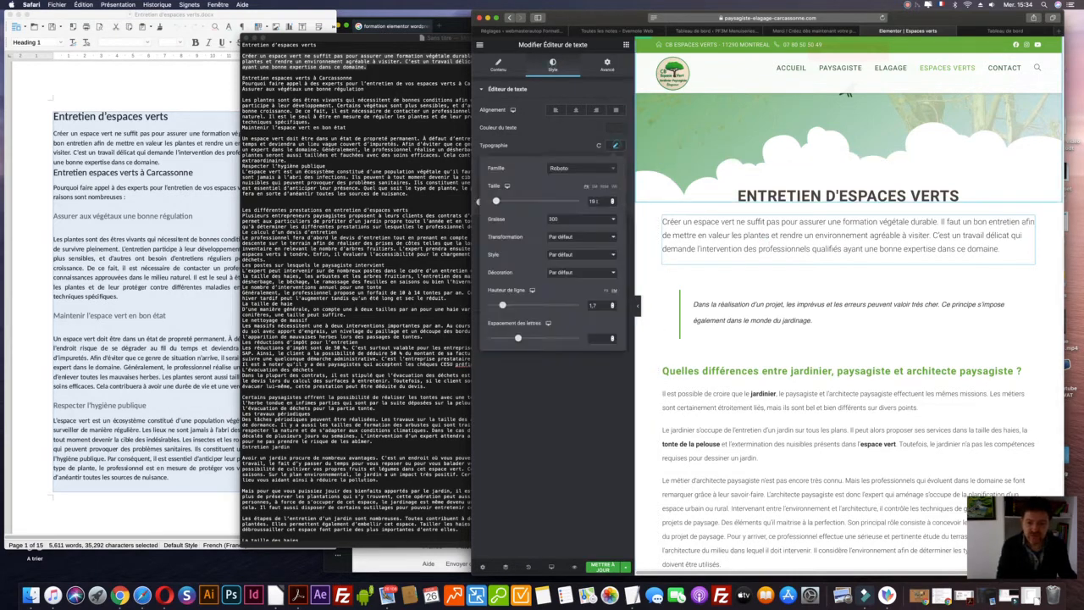
{"action": "key", "text": "Down"}
{"action": "key", "text": "Down"}
{"action": "key", "text": "Down"}
{"action": "key", "text": "Down"}
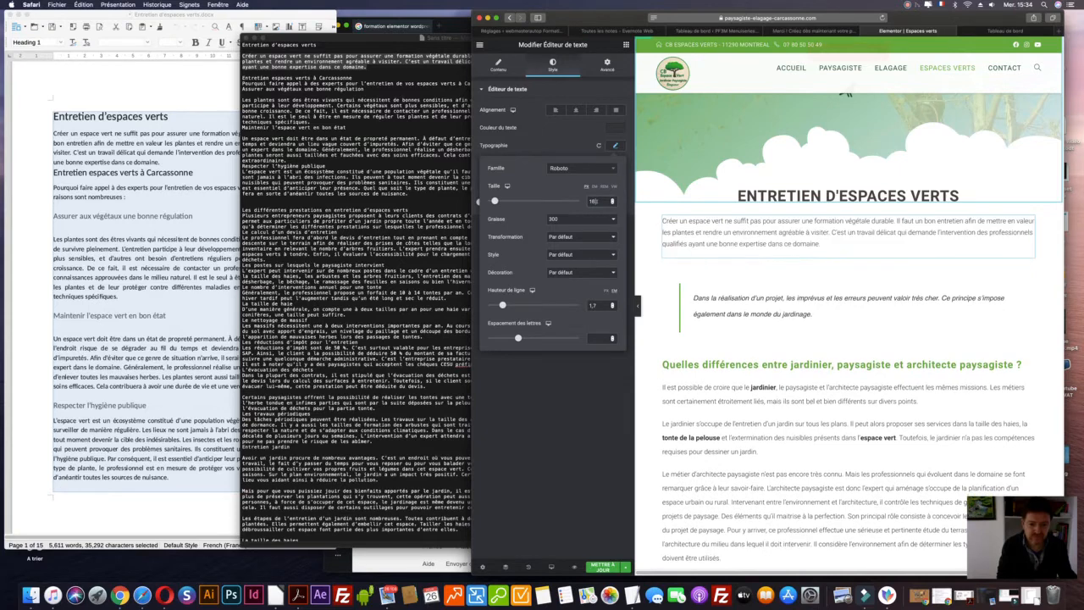
{"action": "key", "text": "Down"}
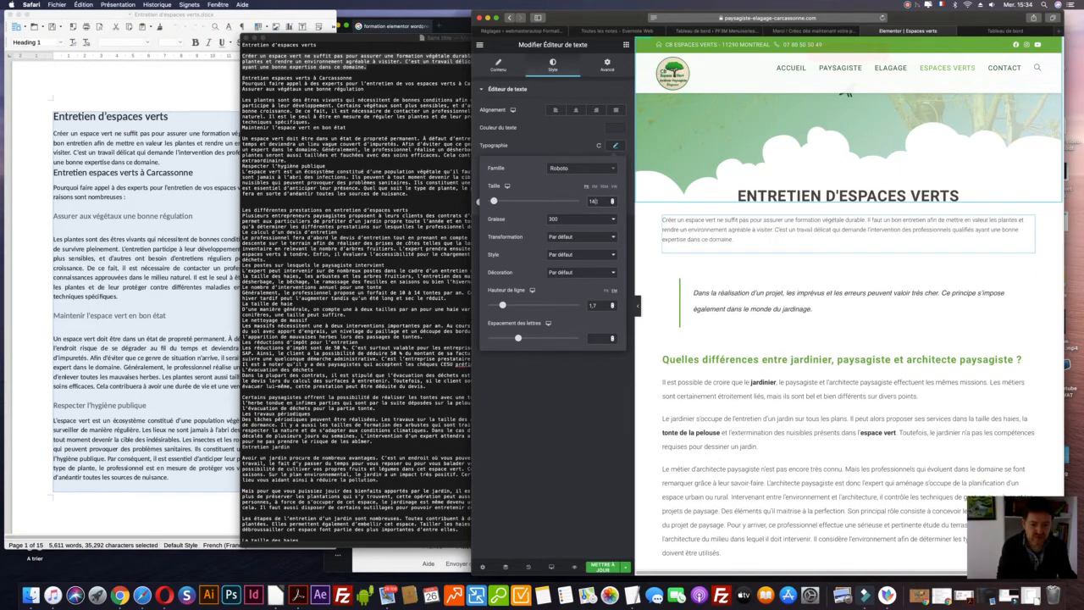
{"action": "key", "text": "Up"}
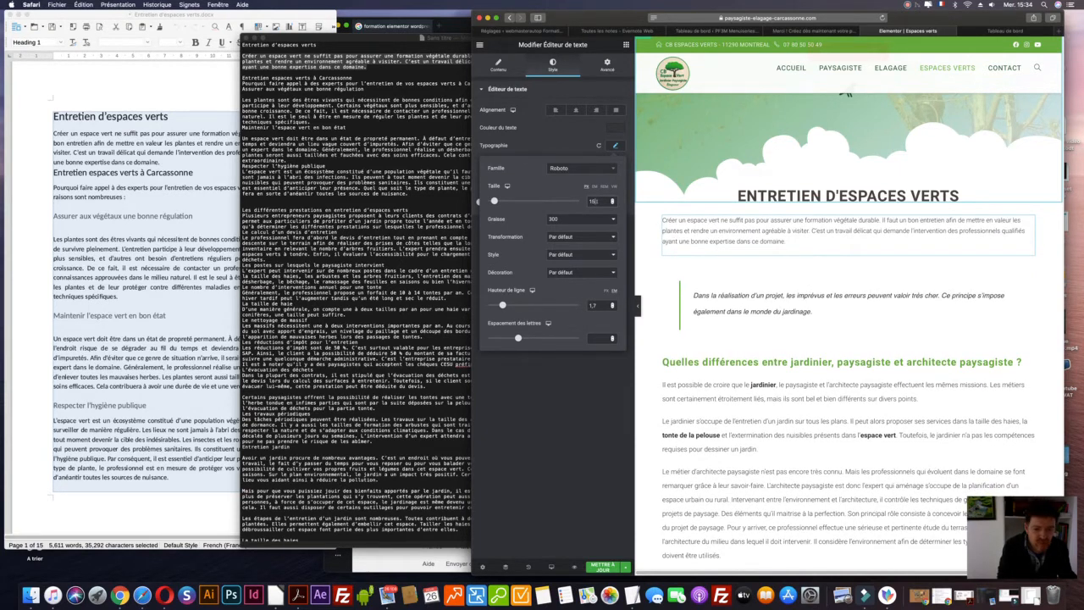
{"action": "key", "text": "Up"}
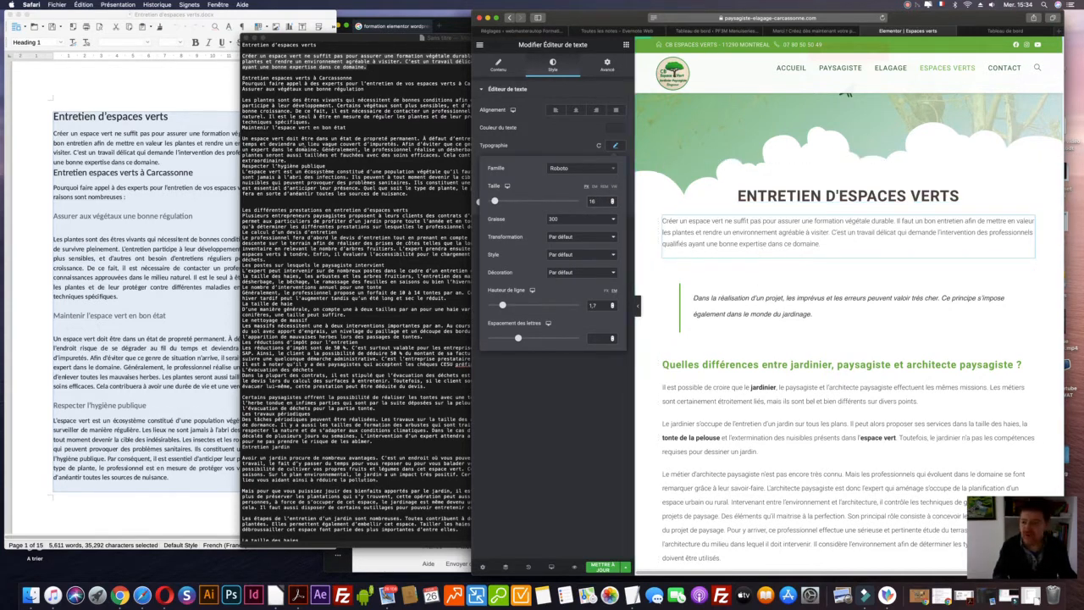
Bring the LibreOffice document forward for comparison and reposition the plain-text window between it and the web page.
{"action": "left_click_drag", "start_coordinate": [319, 37], "coordinate": [368, 46]}
{"action": "left_click", "coordinate": [137, 188]}
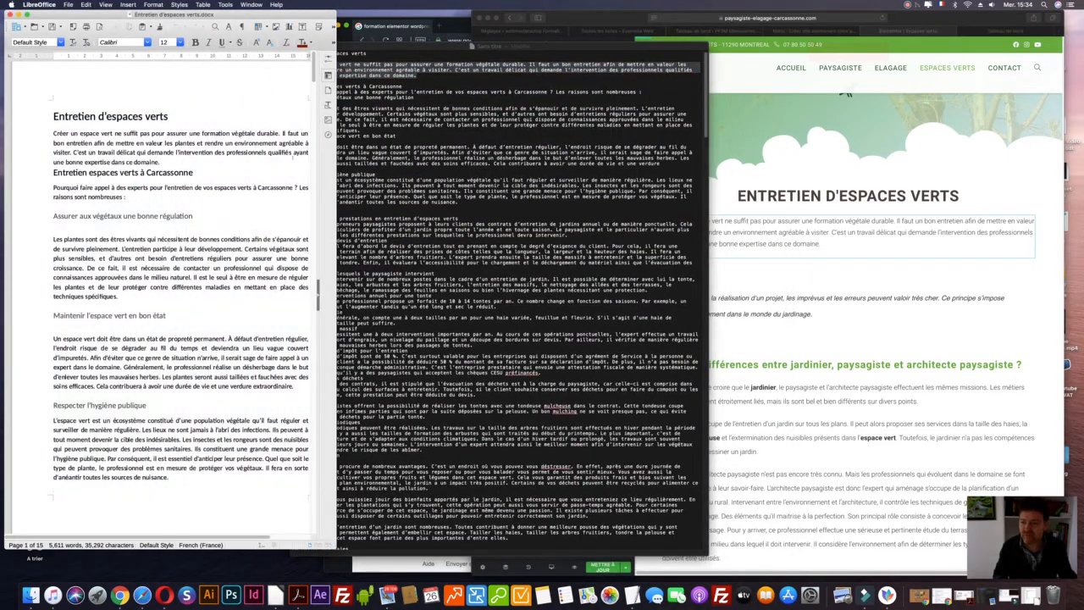
{"action": "left_click_drag", "start_coordinate": [559, 46], "coordinate": [438, 19]}
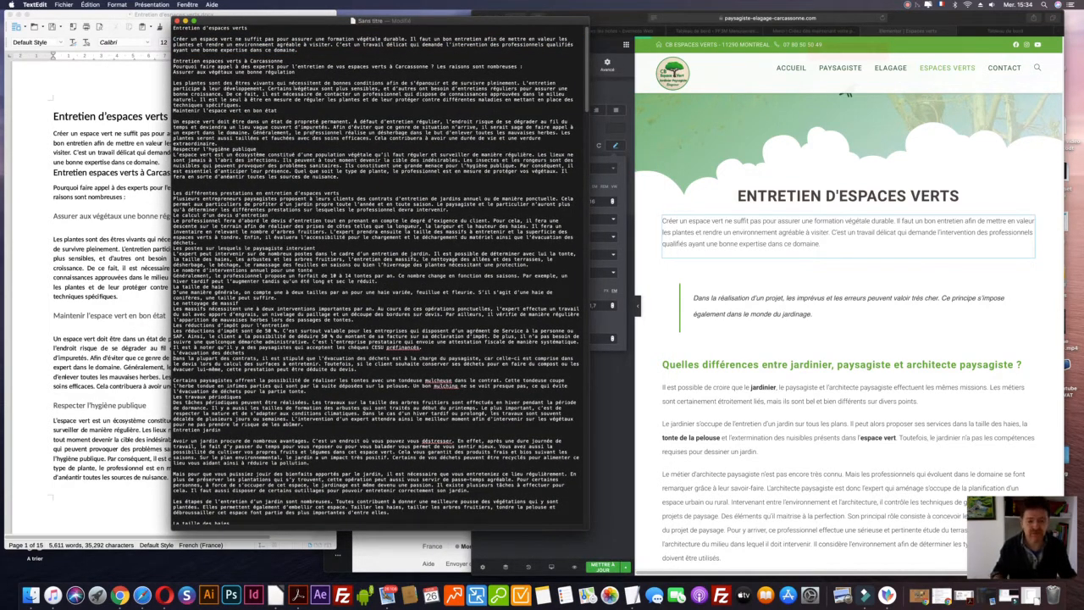
Select the body text's opening sentences starting "Il est possible de croire" to examine their formatting.
{"action": "left_click", "coordinate": [803, 389]}
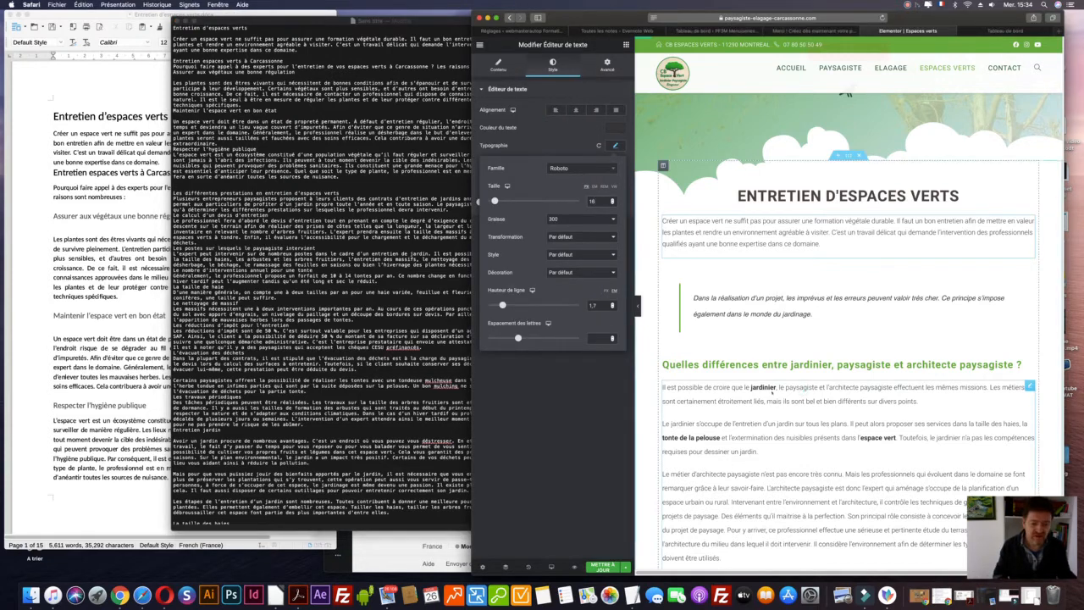
{"action": "left_click", "coordinate": [803, 389]}
{"action": "left_click_drag", "start_coordinate": [696, 386], "coordinate": [956, 403]}
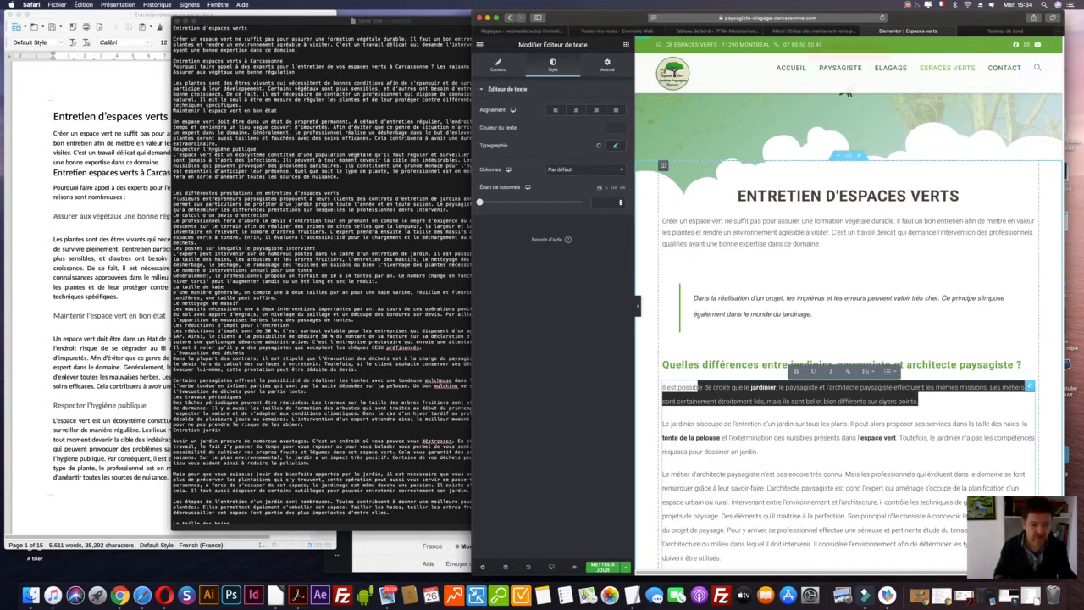
{"action": "left_click", "coordinate": [884, 400]}
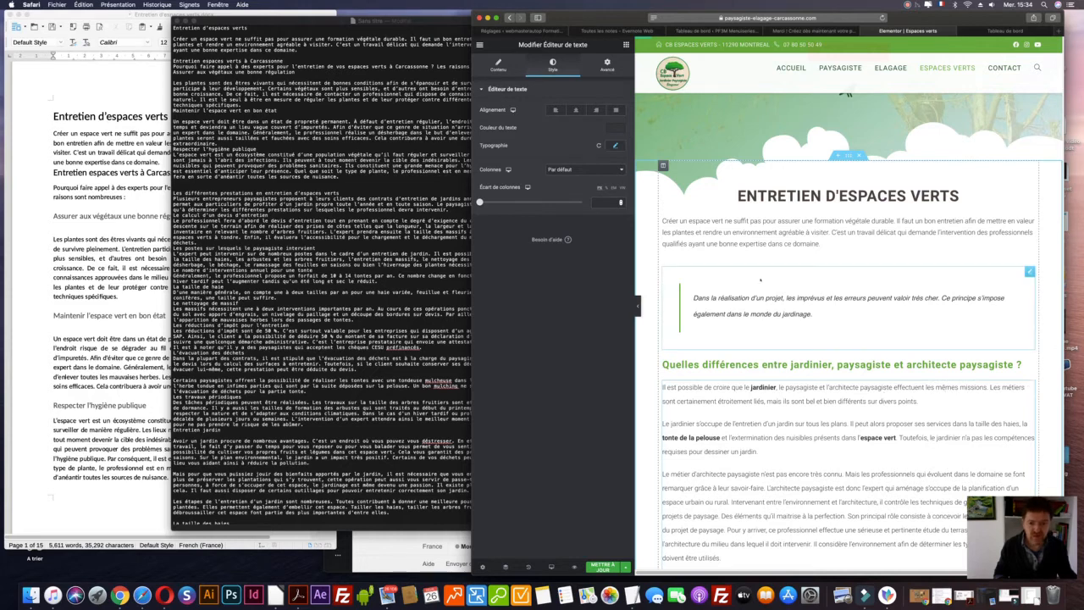
Show the introductory paragraph's content in the text editor's Texte mode to check for leftover formatting code.
{"action": "left_click", "coordinate": [851, 241]}
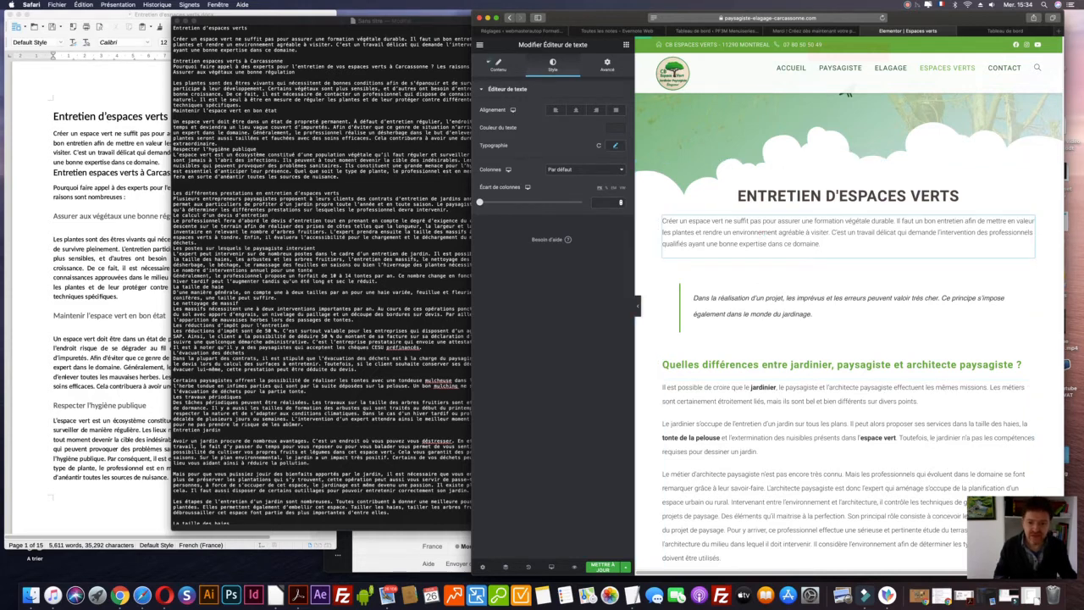
{"action": "left_click", "coordinate": [498, 63]}
{"action": "left_click", "coordinate": [612, 144]}
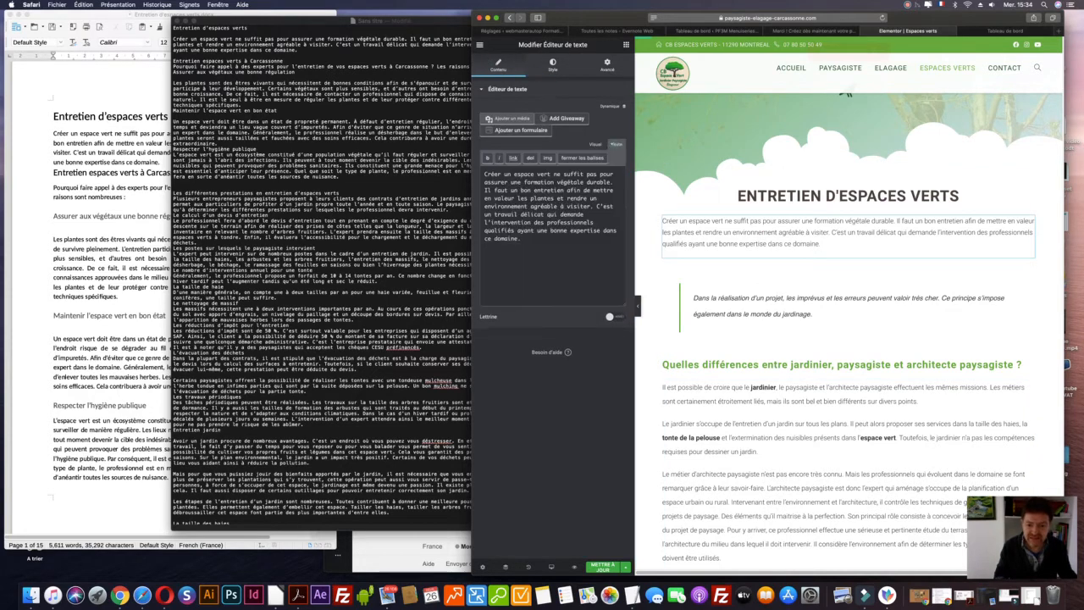
Replace the introductory paragraph in the web page's text editor with the same formatted paragraph copied from the LibreOffice document.
{"action": "left_click_drag", "start_coordinate": [562, 246], "coordinate": [483, 172]}
{"action": "key", "text": "super+c"}
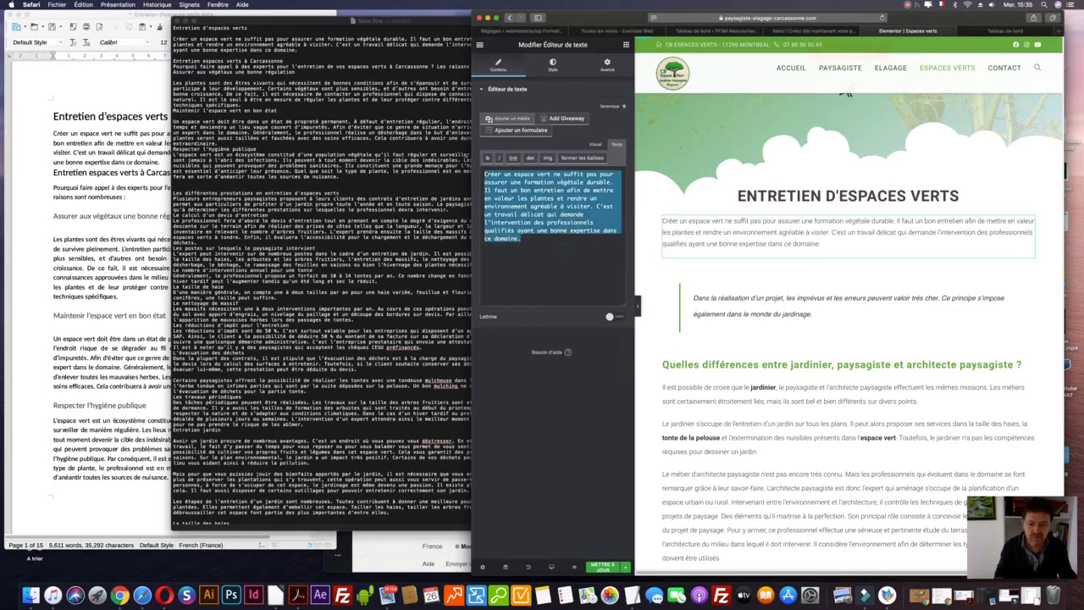
{"action": "left_click_drag", "start_coordinate": [101, 133], "coordinate": [134, 143]}
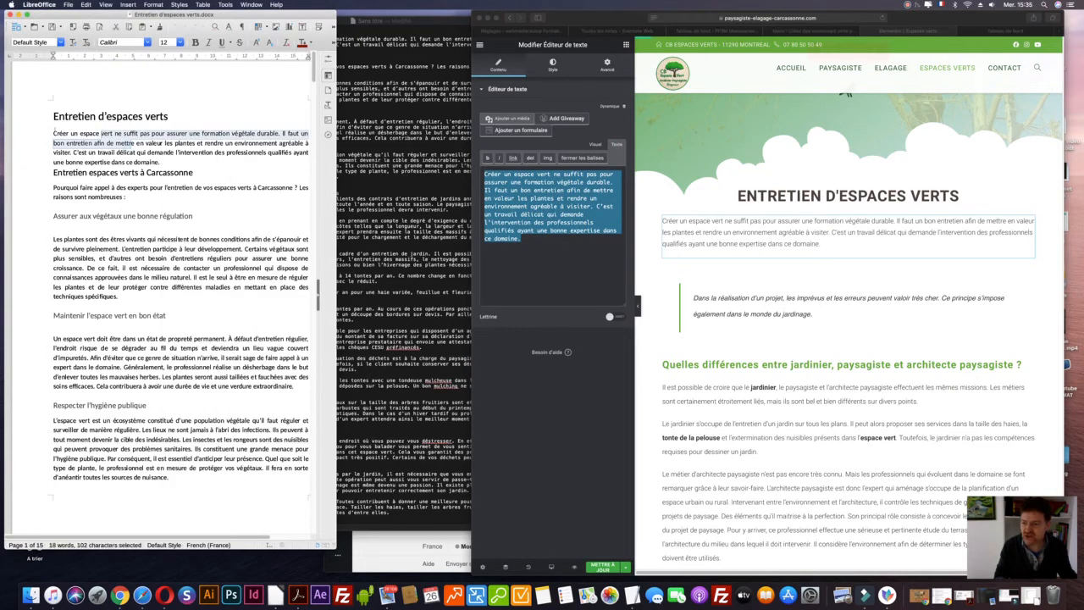
{"action": "left_click_drag", "start_coordinate": [53, 133], "coordinate": [160, 163]}
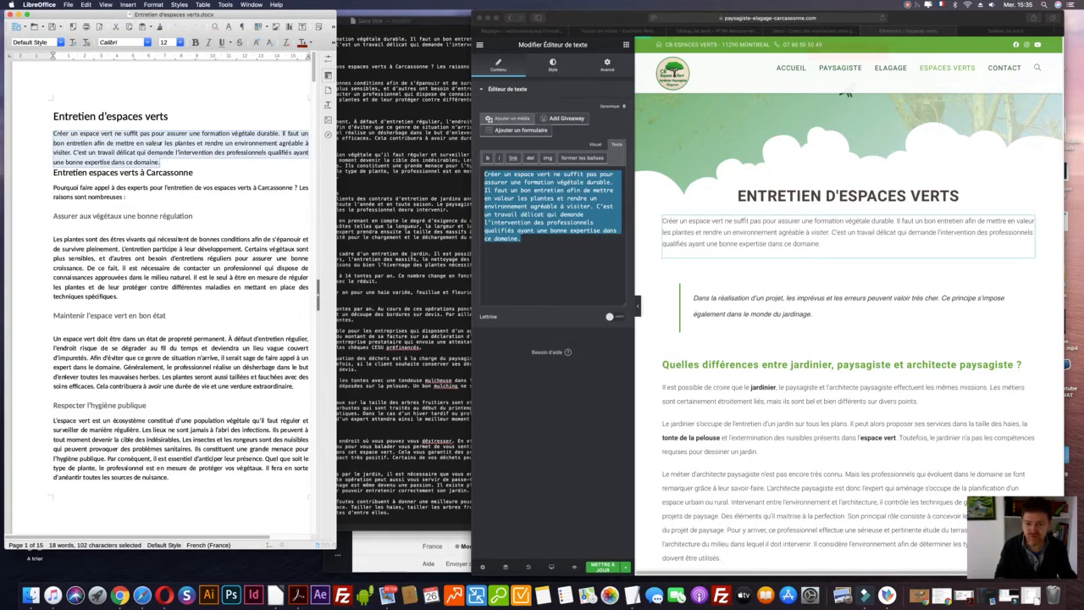
{"action": "left_click", "coordinate": [596, 145]}
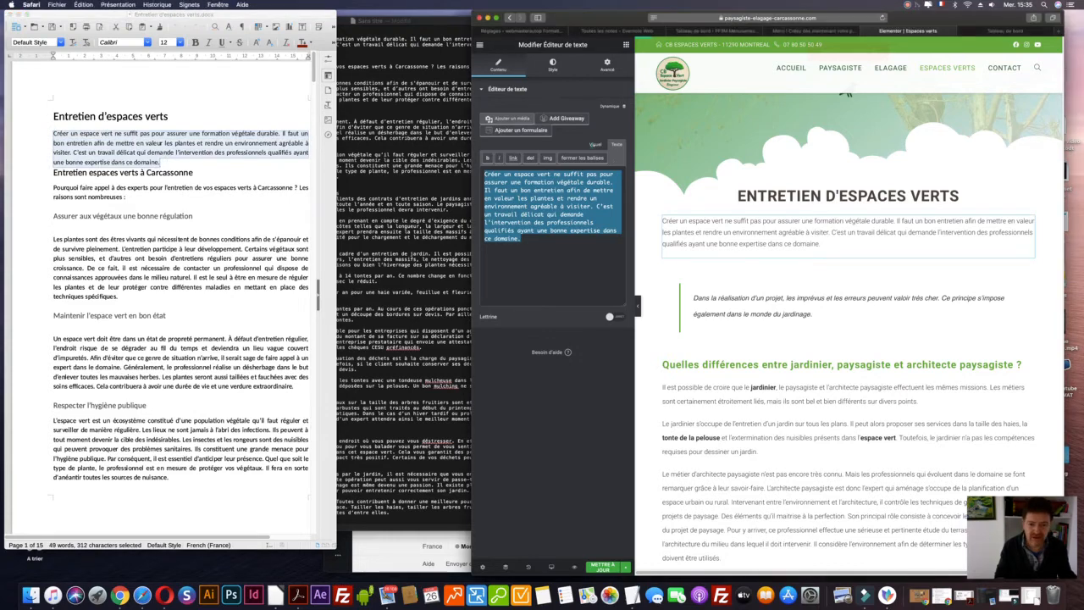
{"action": "key", "text": "super+a"}
{"action": "key", "text": "super+v"}
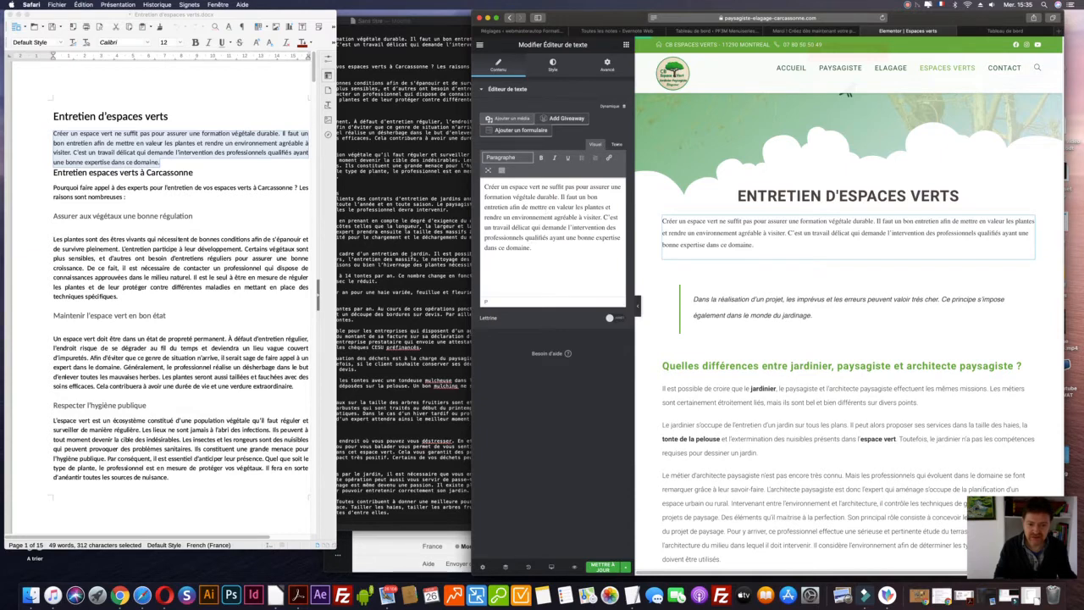
Inspect the pasted paragraph's code in Texte mode, highlighting the font-family span, and compare it with the paragraph on the page.
{"action": "left_click", "coordinate": [616, 144]}
{"action": "left_click_drag", "start_coordinate": [485, 173], "coordinate": [511, 182]}
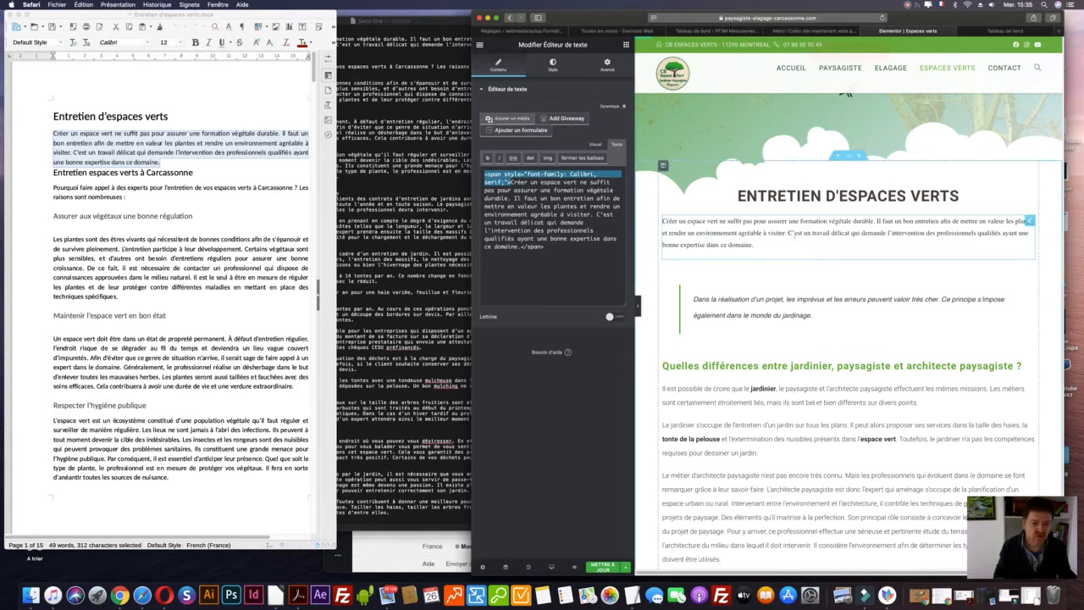
{"action": "left_click_drag", "start_coordinate": [796, 245], "coordinate": [679, 220]}
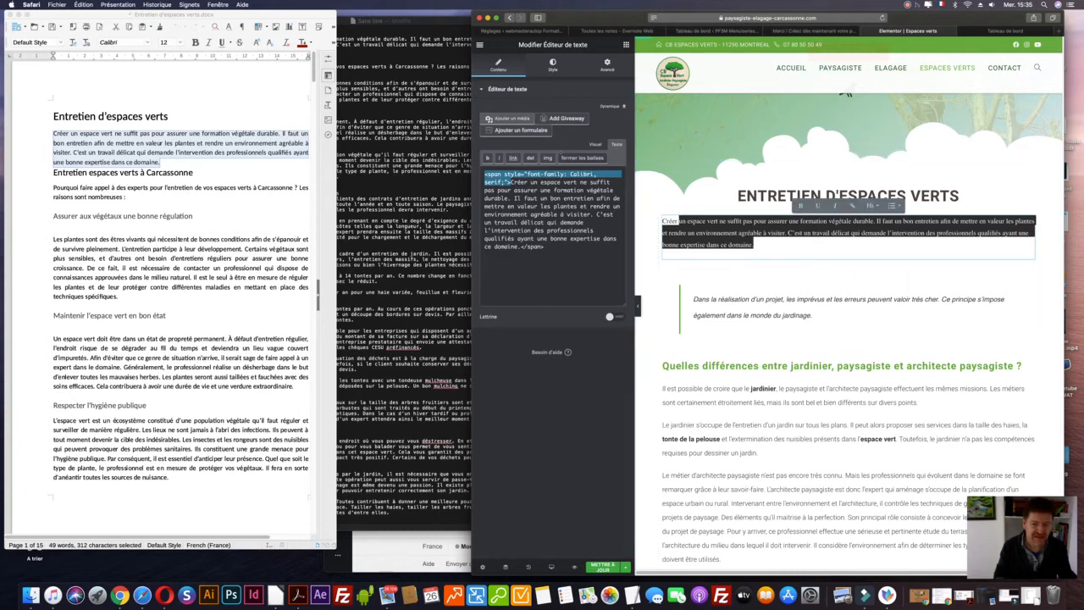
Clear the introductory paragraph and replace it with the unformatted version copied from the plain-text TextEdit window.
{"action": "left_click", "coordinate": [595, 144]}
{"action": "key", "text": "super+a"}
{"action": "key", "text": "BackSpace"}
{"action": "left_click", "coordinate": [383, 58]}
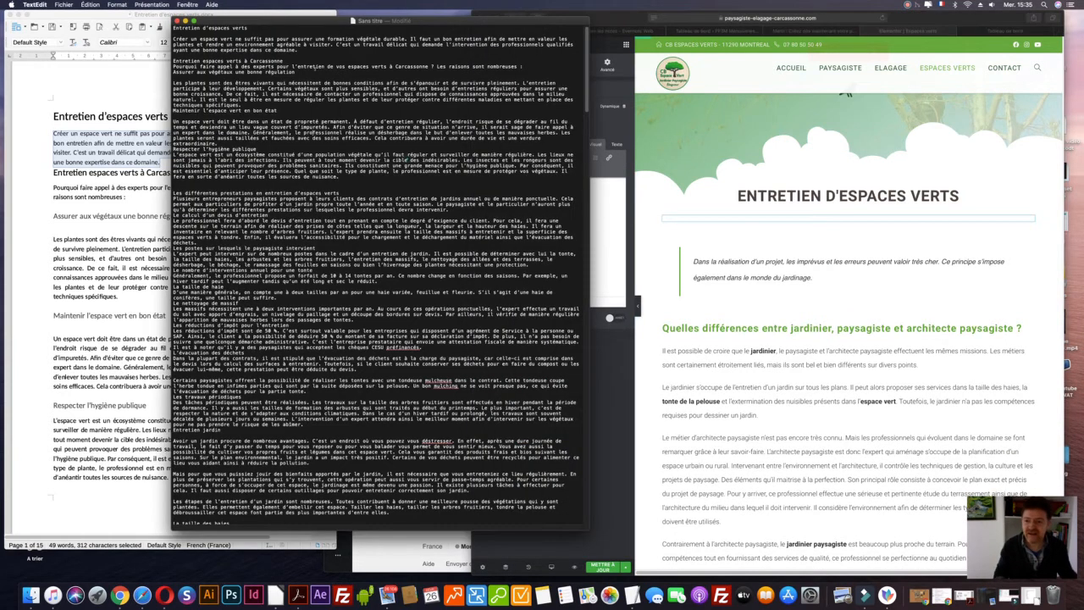
{"action": "triple_click", "coordinate": [299, 50]}
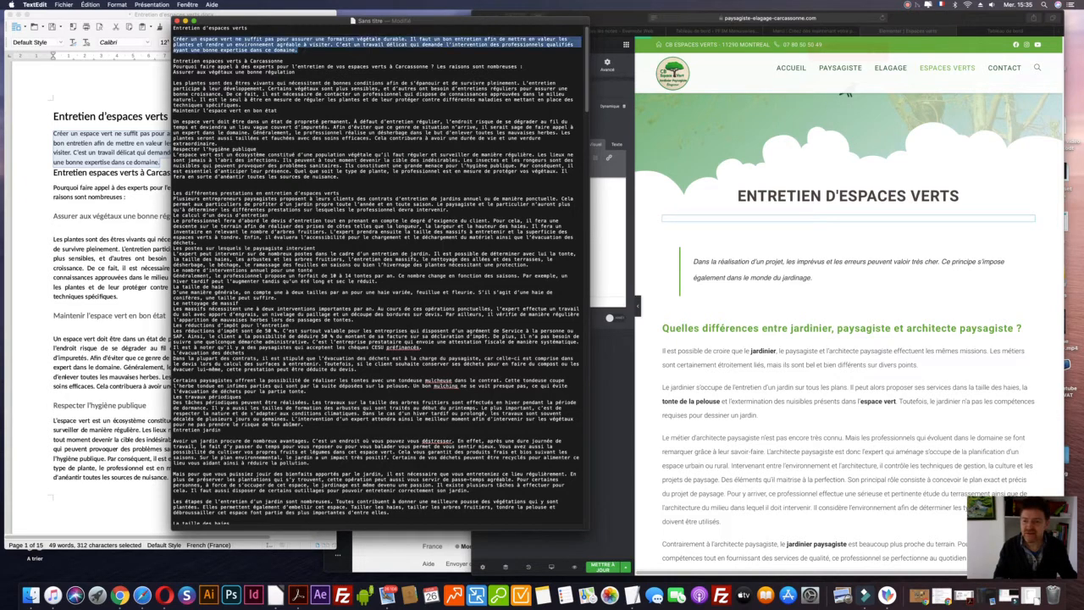
{"action": "left_click", "coordinate": [607, 206]}
{"action": "key", "text": "super+v"}
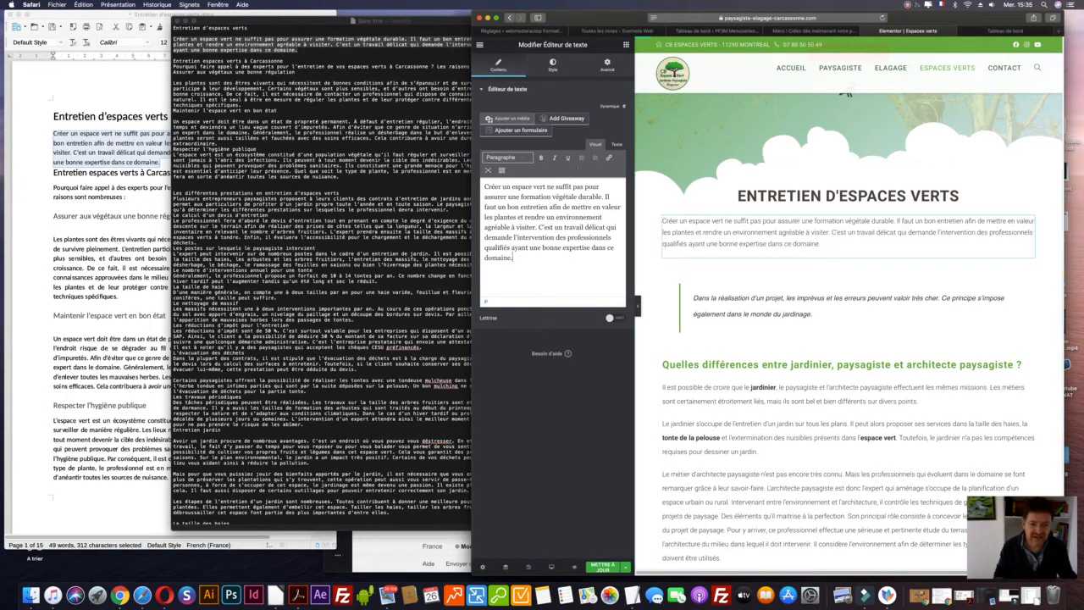
Check the introductory paragraph's code in Texte mode for formatting tags, and return to Visuel mode.
{"action": "left_click", "coordinate": [615, 144]}
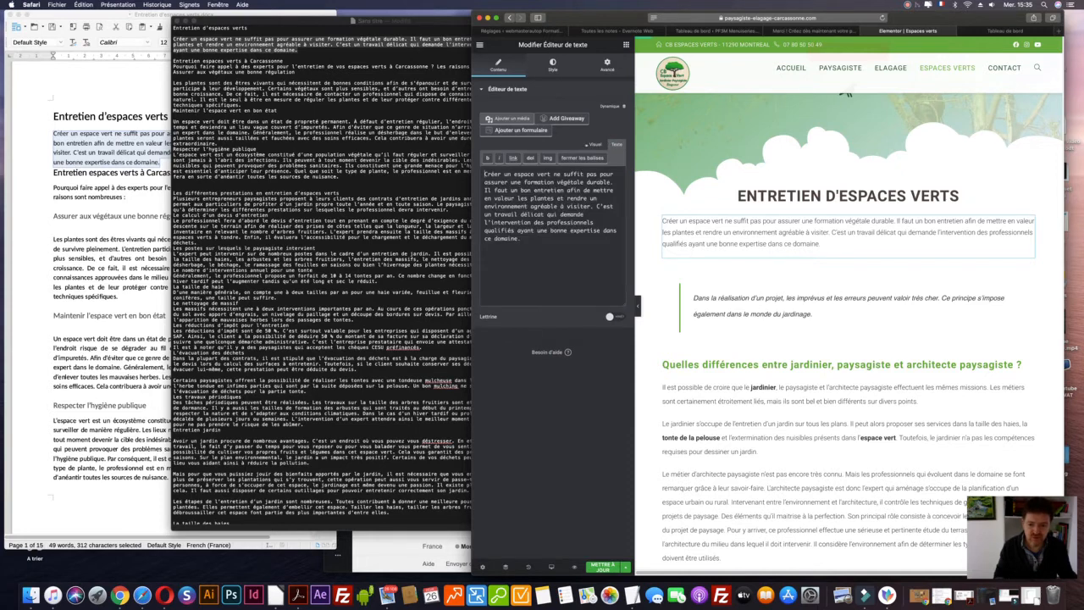
{"action": "left_click", "coordinate": [592, 144]}
{"action": "left_click", "coordinate": [724, 233]}
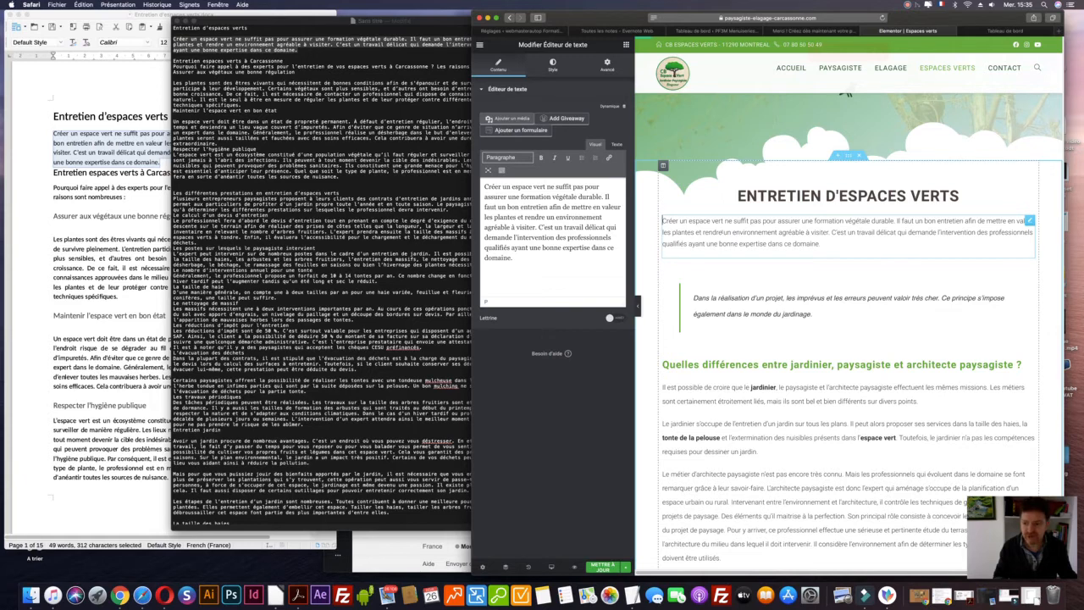
In the plain-text document, add a line break after "Entretien espaces verts à Carcassonne" and copy that heading.
{"action": "left_click", "coordinate": [404, 99]}
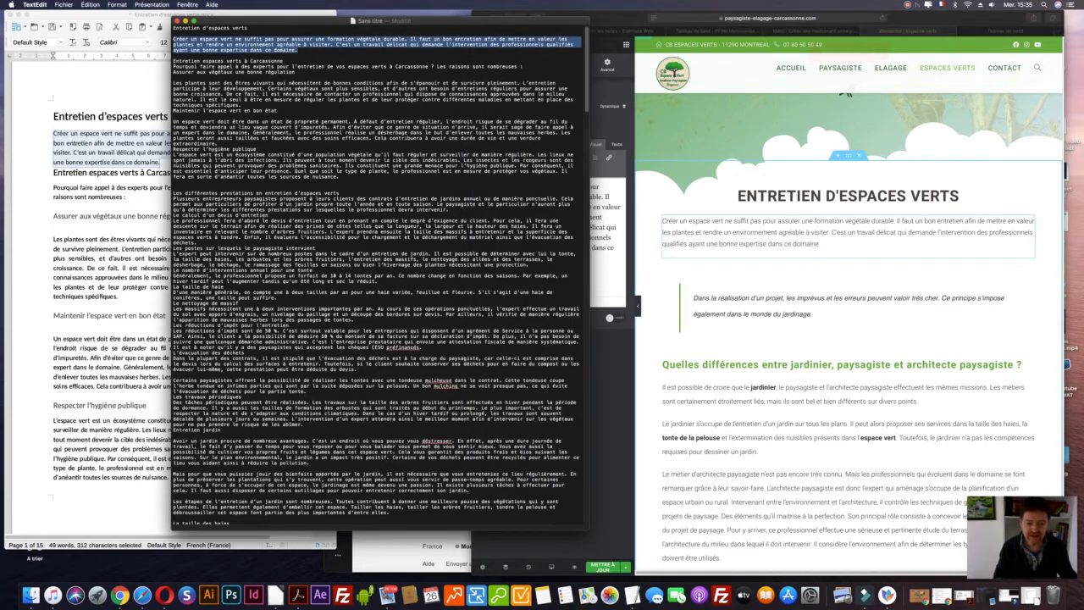
{"action": "left_click", "coordinate": [291, 59]}
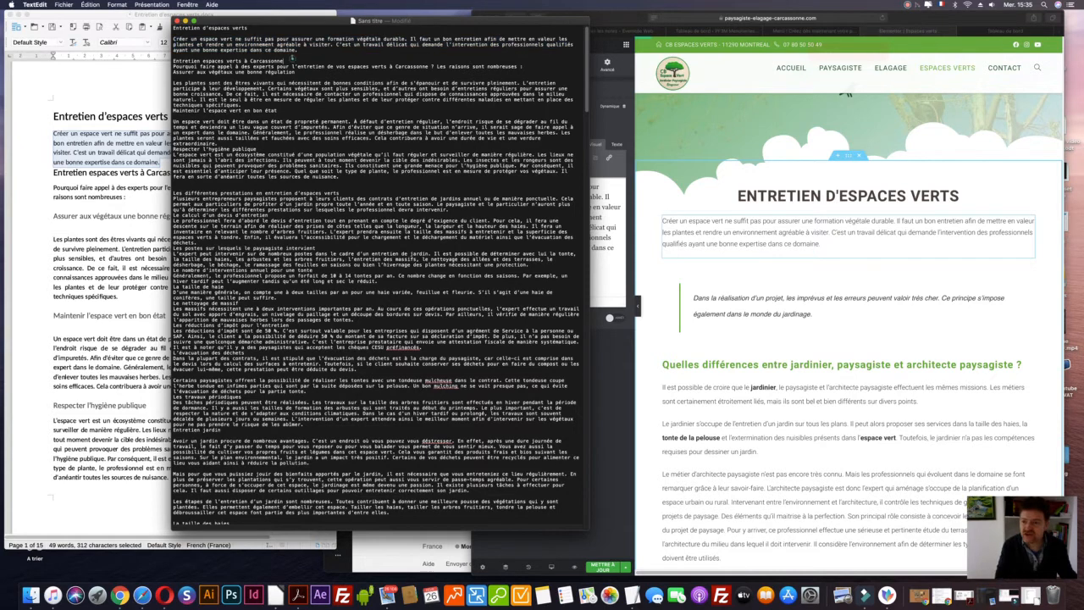
{"action": "key", "text": "Return"}
{"action": "left_click_drag", "start_coordinate": [291, 59], "coordinate": [173, 61]}
{"action": "key", "text": "super+c"}
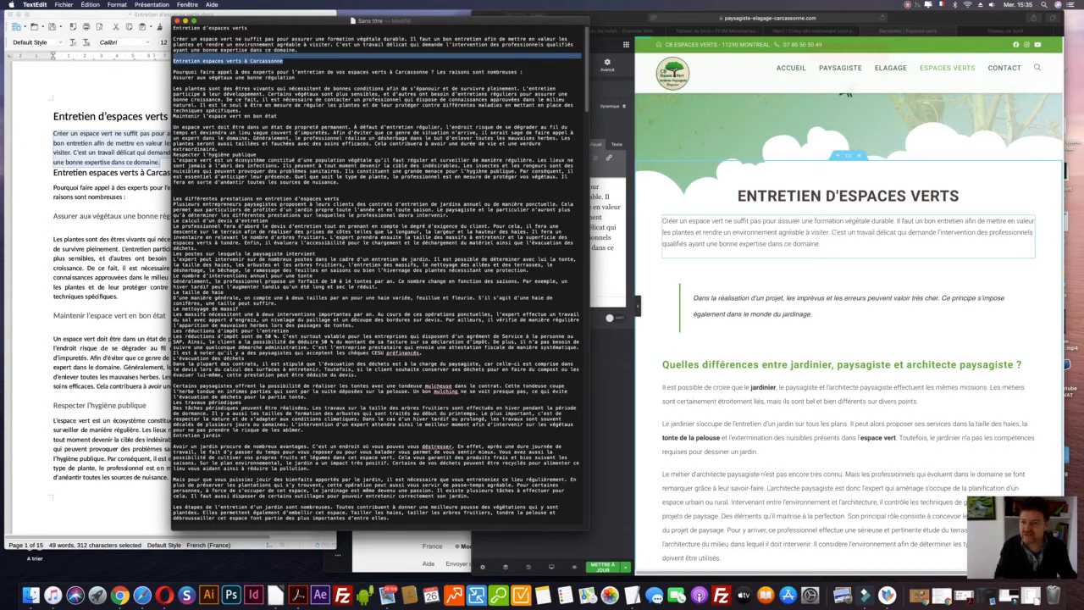
Replace the green "Quelles différences entre jardinier" title with the copied heading and extend it to "Entretien espaces verts à Carcassonne dans l'Aude".
{"action": "left_click", "coordinate": [734, 365]}
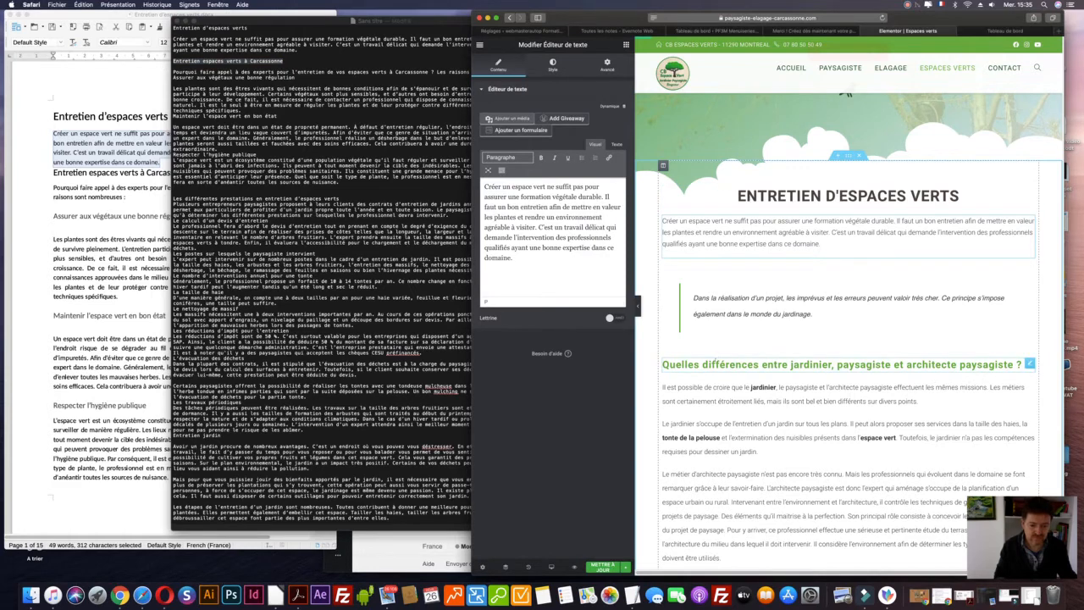
{"action": "left_click", "coordinate": [734, 364]}
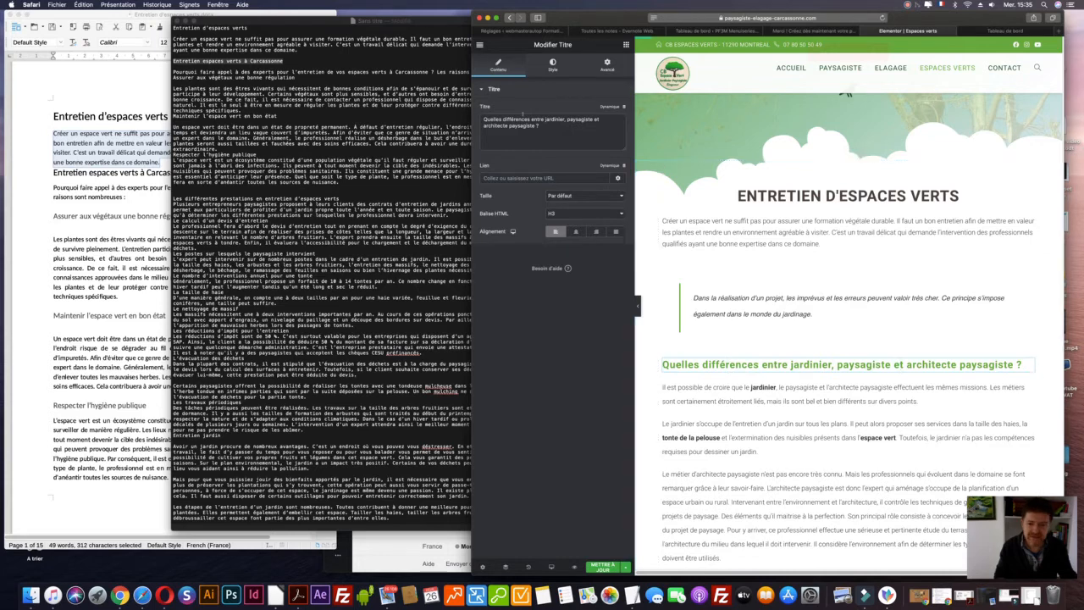
{"action": "key", "text": "super+a"}
{"action": "key", "text": "super+v"}
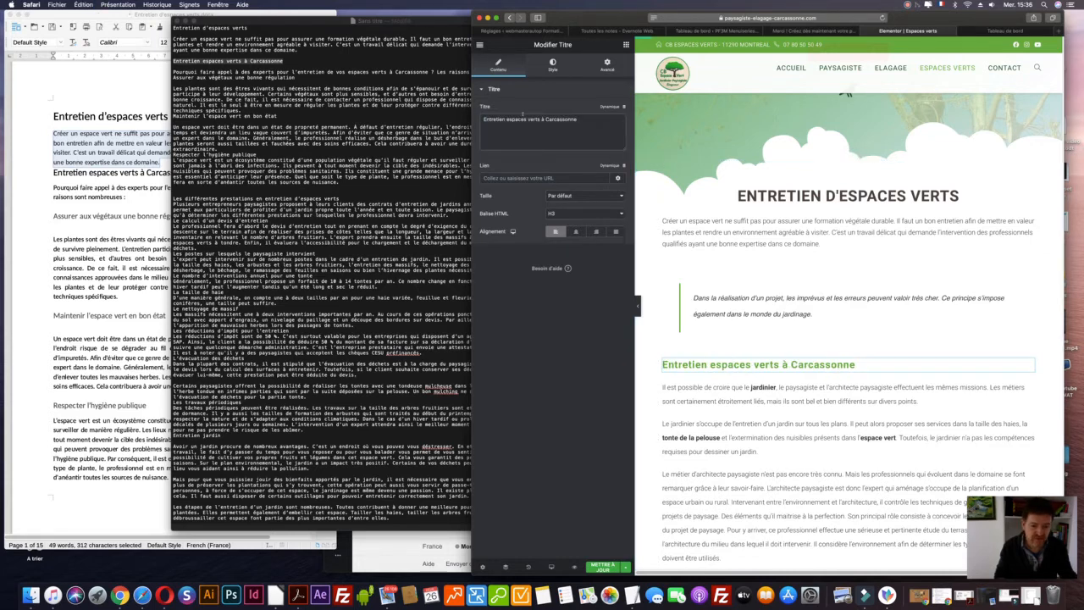
{"action": "left_click", "coordinate": [592, 119]}
{"action": "type", "text": "dans l'Aude"}
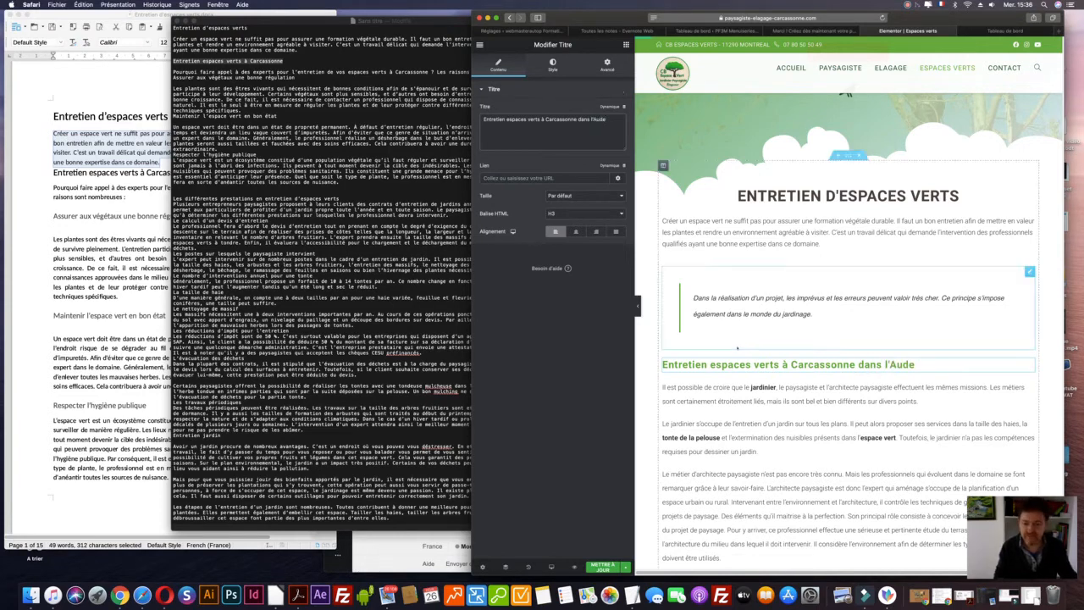
Copy the two plain-text lines from "Pourquoi faire appel à des experts" through "Assurer aux végétaux une bonne régulation".
{"action": "left_click", "coordinate": [739, 394]}
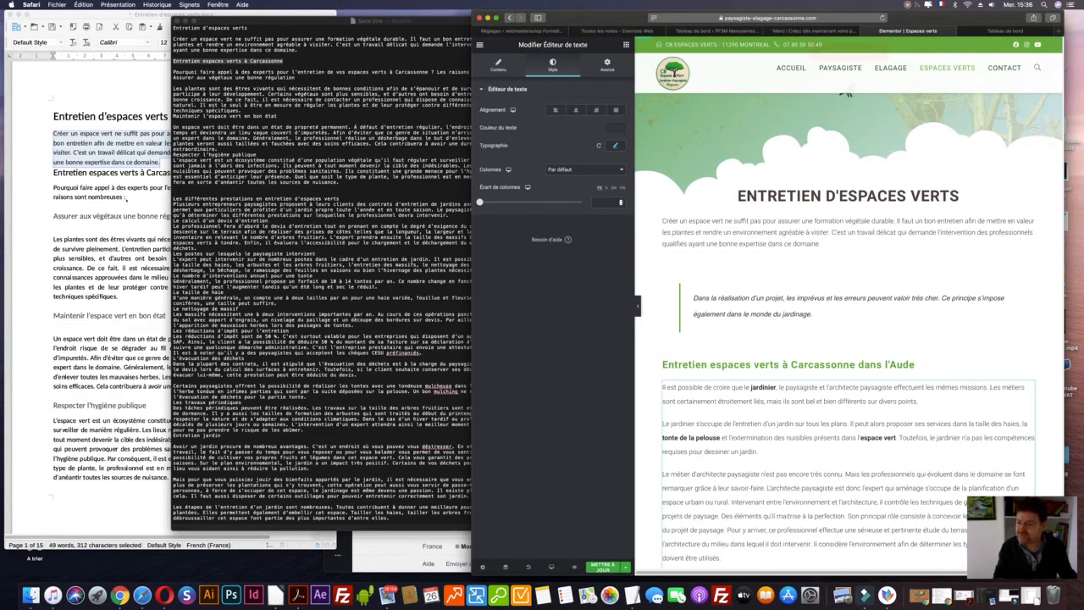
{"action": "left_click", "coordinate": [314, 76]}
{"action": "left_click_drag", "start_coordinate": [312, 73], "coordinate": [173, 77]}
{"action": "left_click", "coordinate": [298, 75]}
{"action": "left_click_drag", "start_coordinate": [298, 75], "coordinate": [172, 71]}
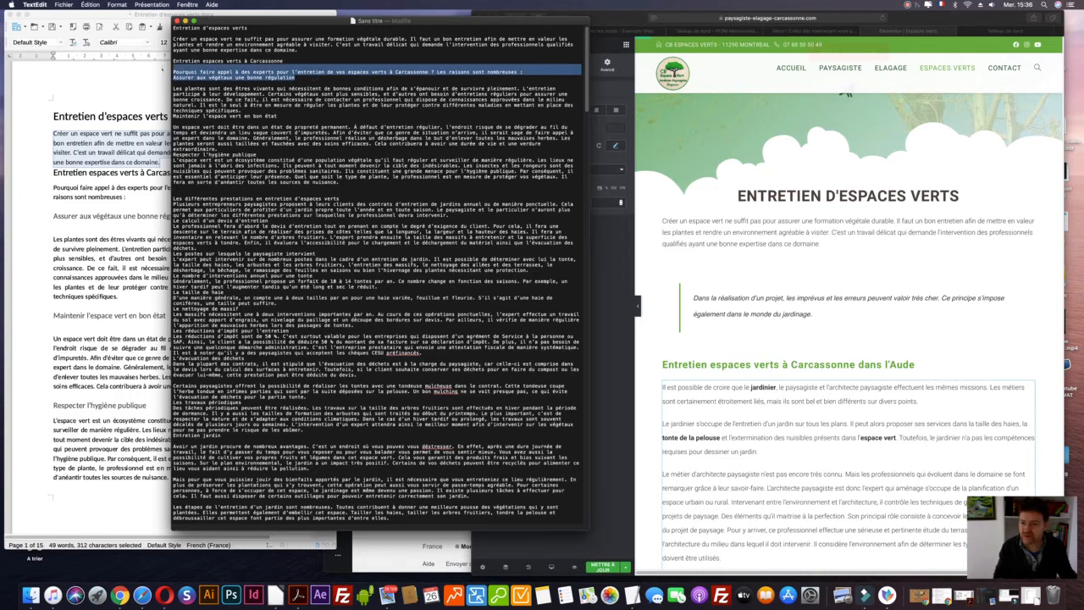
{"action": "left_click", "coordinate": [277, 72]}
{"action": "left_click_drag", "start_coordinate": [296, 77], "coordinate": [173, 72]}
{"action": "key", "text": "super+c"}
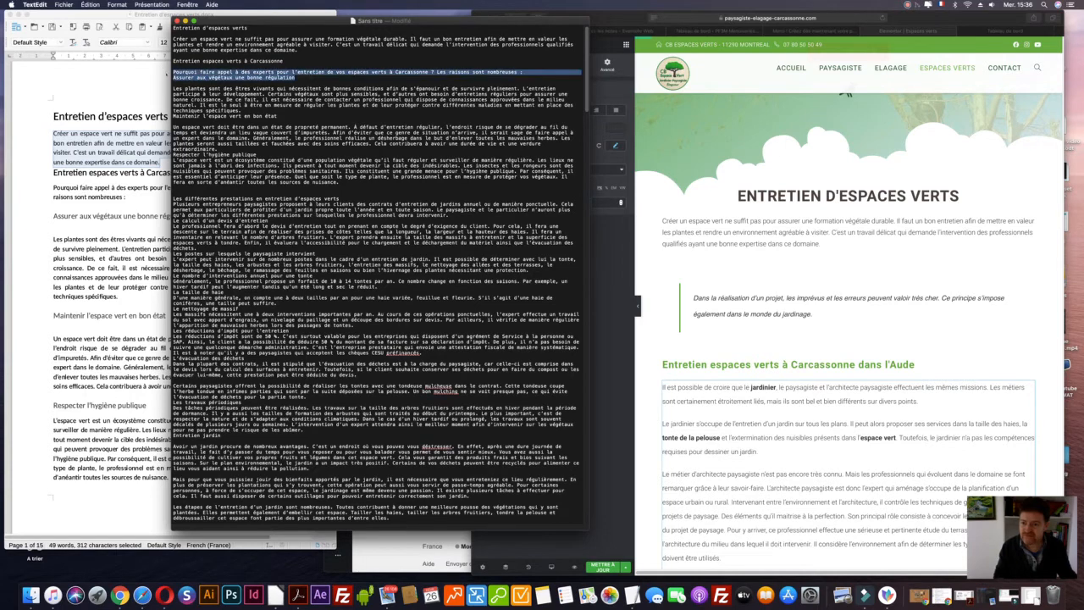
Duplicate the green title, set the copy's HTML tag to H4, and replace its text with the two copied lines.
{"action": "left_click", "coordinate": [893, 364]}
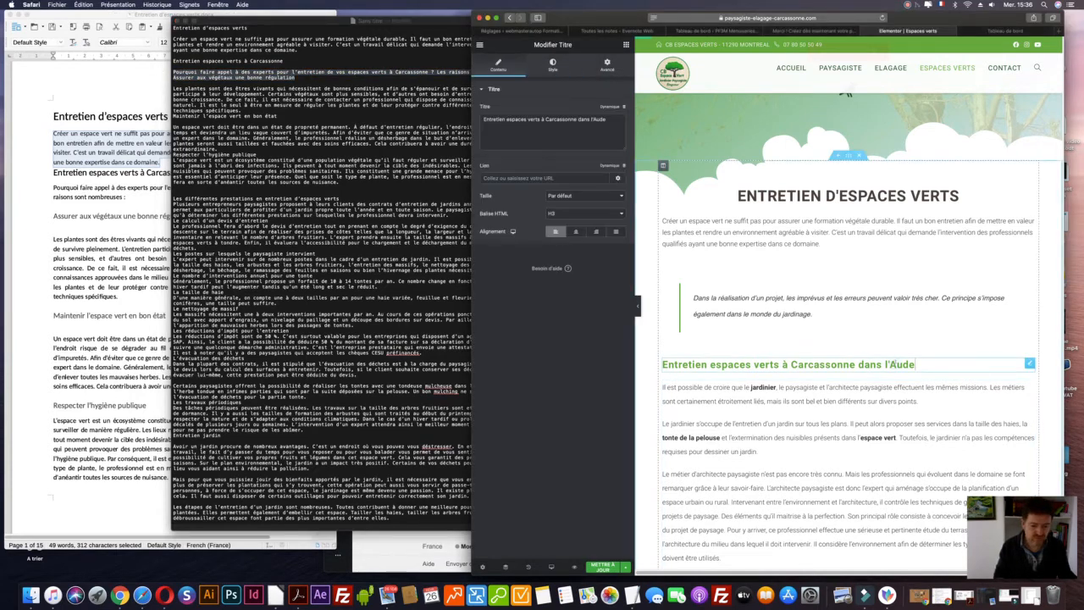
{"action": "right_click", "coordinate": [1028, 363]}
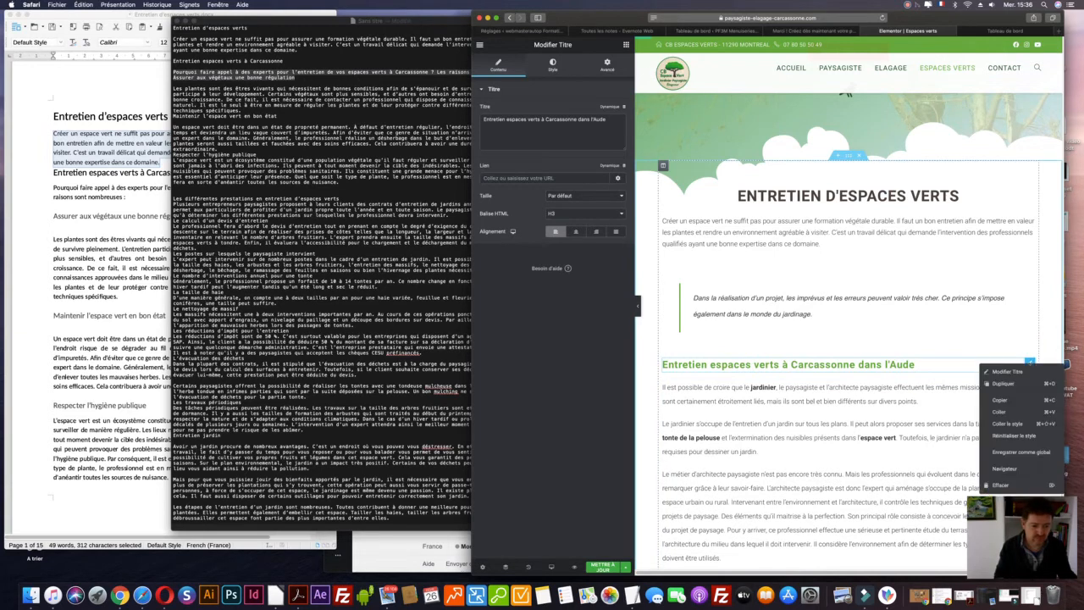
{"action": "left_click", "coordinate": [1003, 383]}
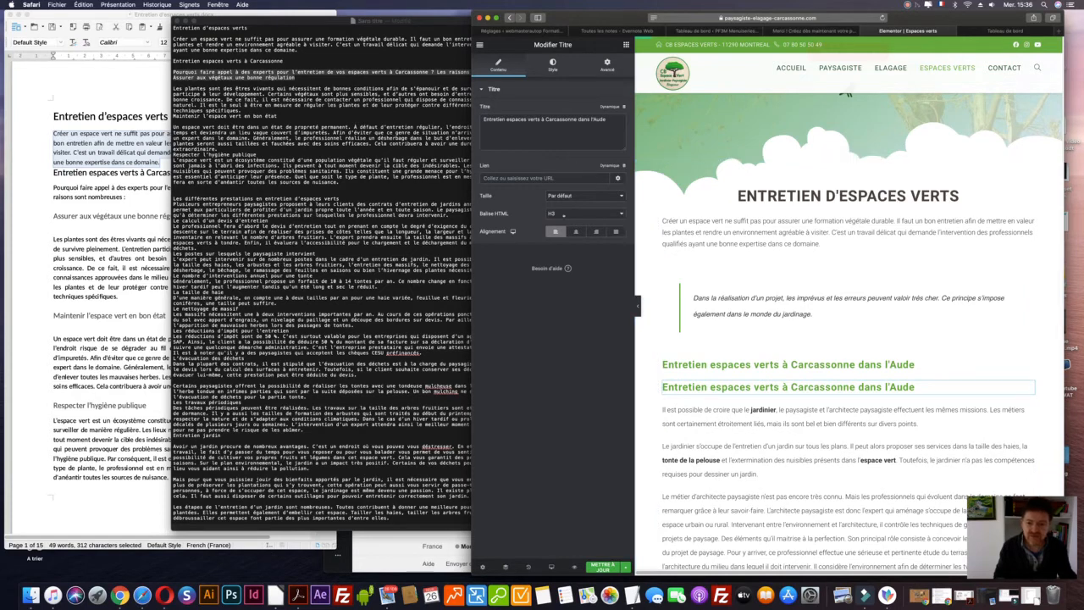
{"action": "left_click", "coordinate": [563, 215]}
{"action": "left_click", "coordinate": [559, 222]}
{"action": "key", "text": "super+a"}
{"action": "key", "text": "super+v"}
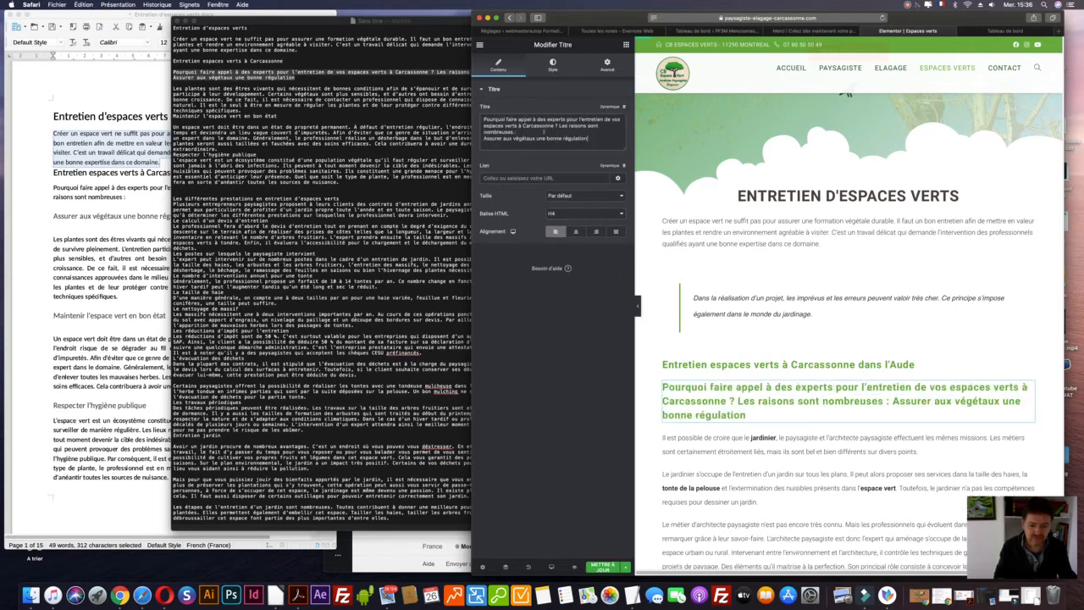
Set the HTML tag of the "Entretien espaces verts à Carcassonne dans l'Aude" title to H2.
{"action": "left_click", "coordinate": [758, 388]}
{"action": "key", "text": "super+a"}
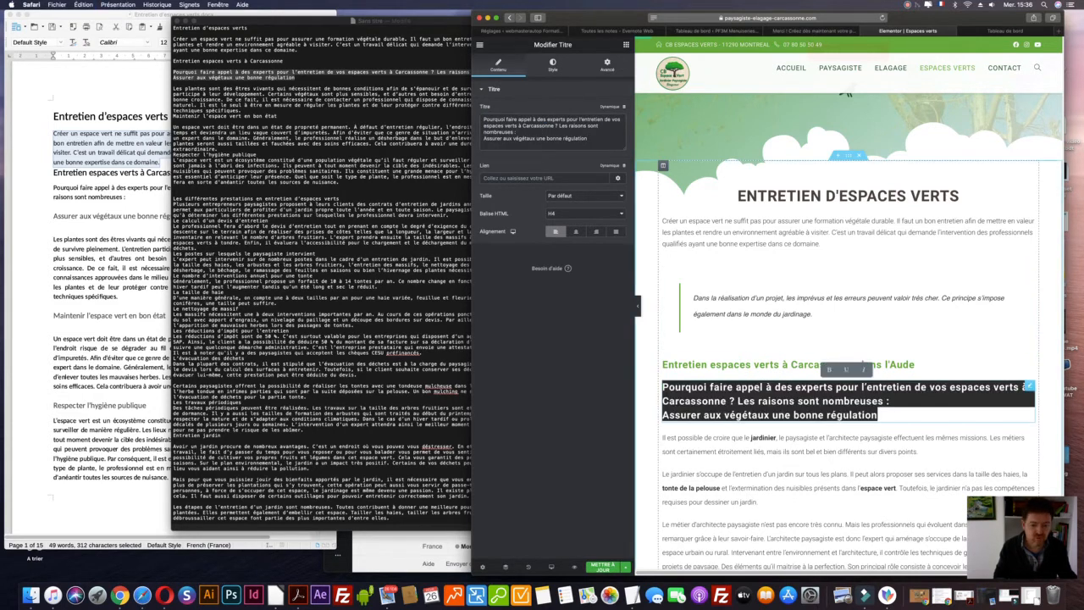
{"action": "left_click", "coordinate": [792, 359]}
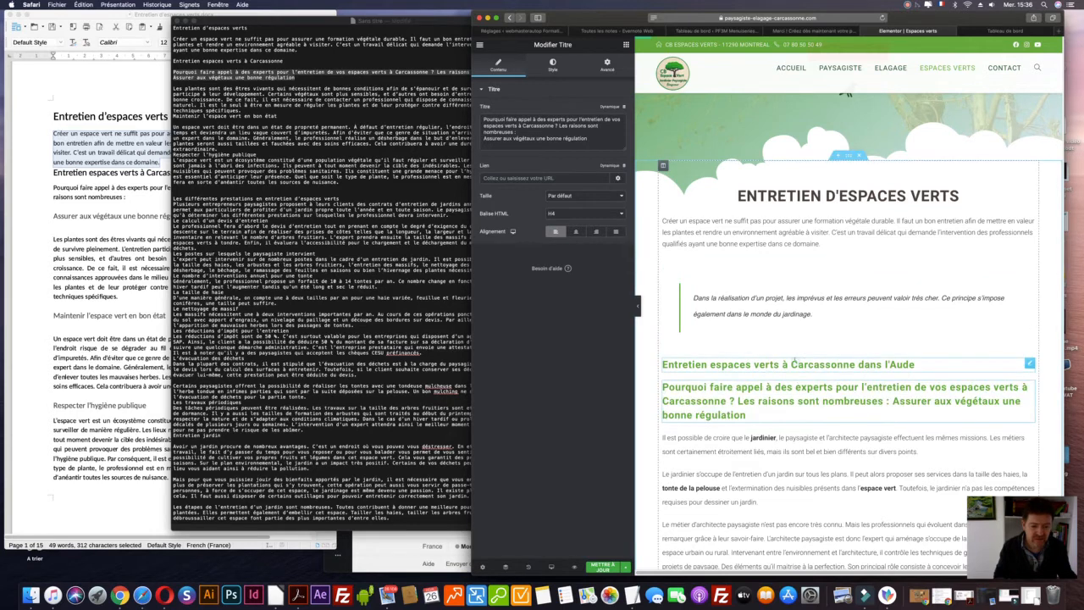
{"action": "left_click", "coordinate": [563, 214]}
{"action": "left_click", "coordinate": [552, 214]}
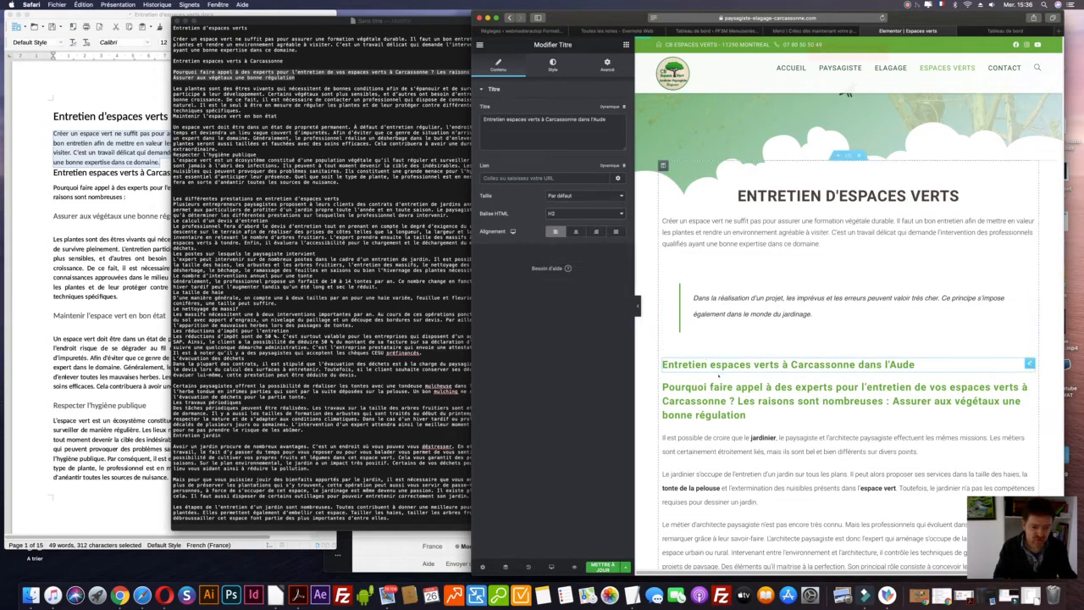
Set the "Pourquoi faire appel à des experts" title's font size to 1.3 and its text colour to black.
{"action": "left_click", "coordinate": [877, 414]}
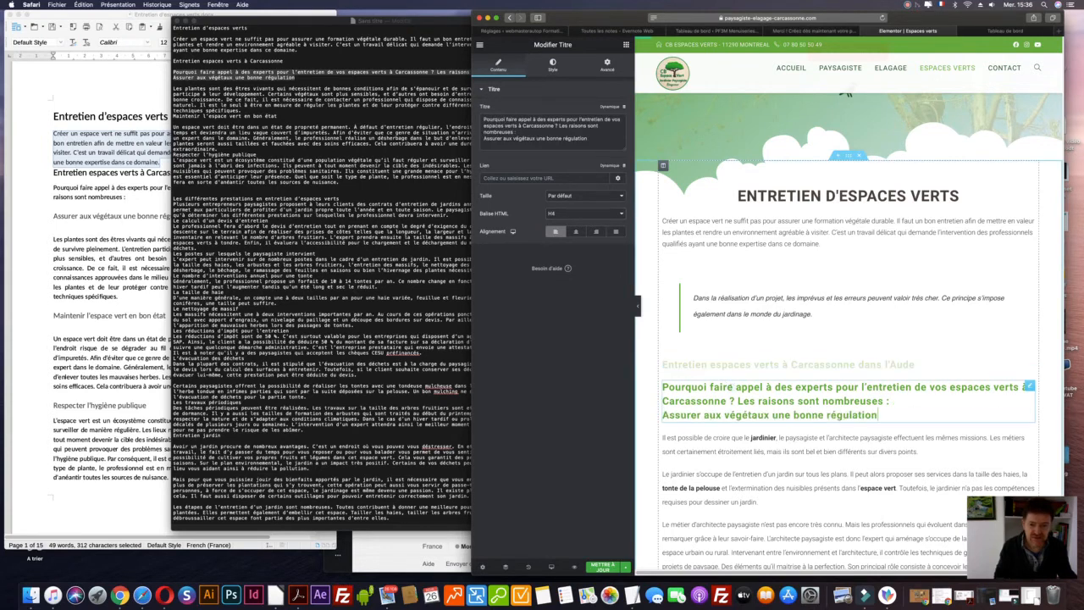
{"action": "left_click", "coordinate": [553, 65]}
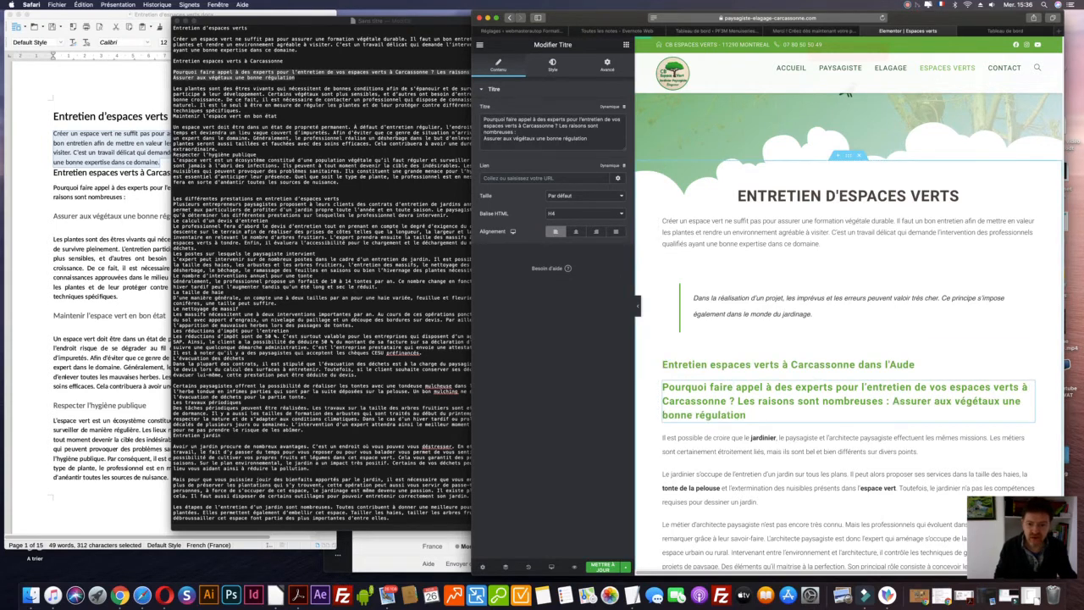
{"action": "left_click", "coordinate": [615, 127]}
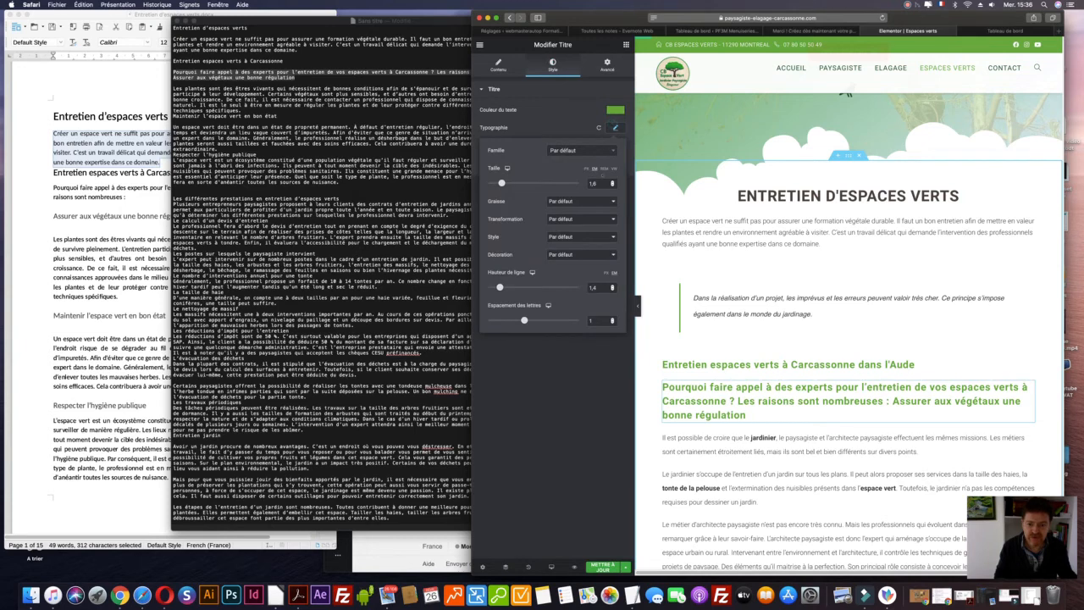
{"action": "left_click", "coordinate": [612, 185]}
{"action": "left_click", "coordinate": [612, 185]}
{"action": "left_click", "coordinate": [612, 185]}
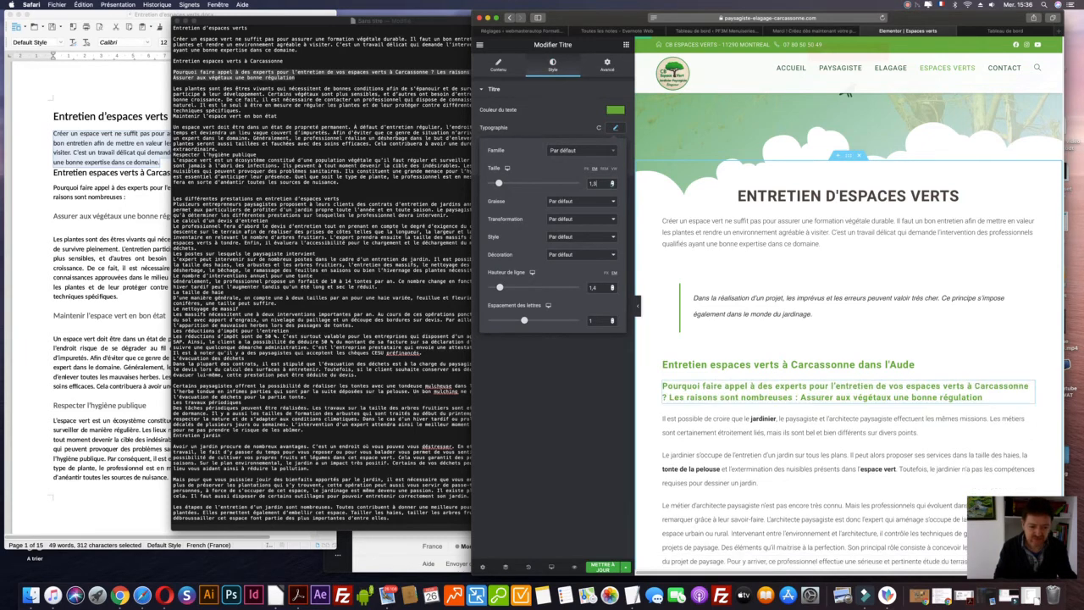
{"action": "left_click", "coordinate": [609, 111]}
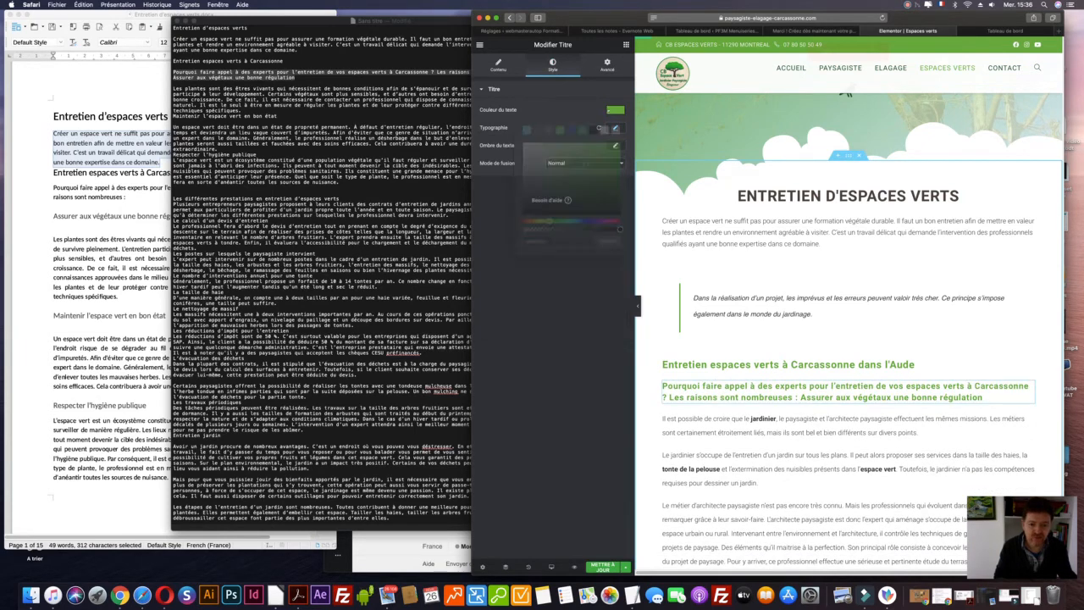
{"action": "left_click", "coordinate": [592, 130]}
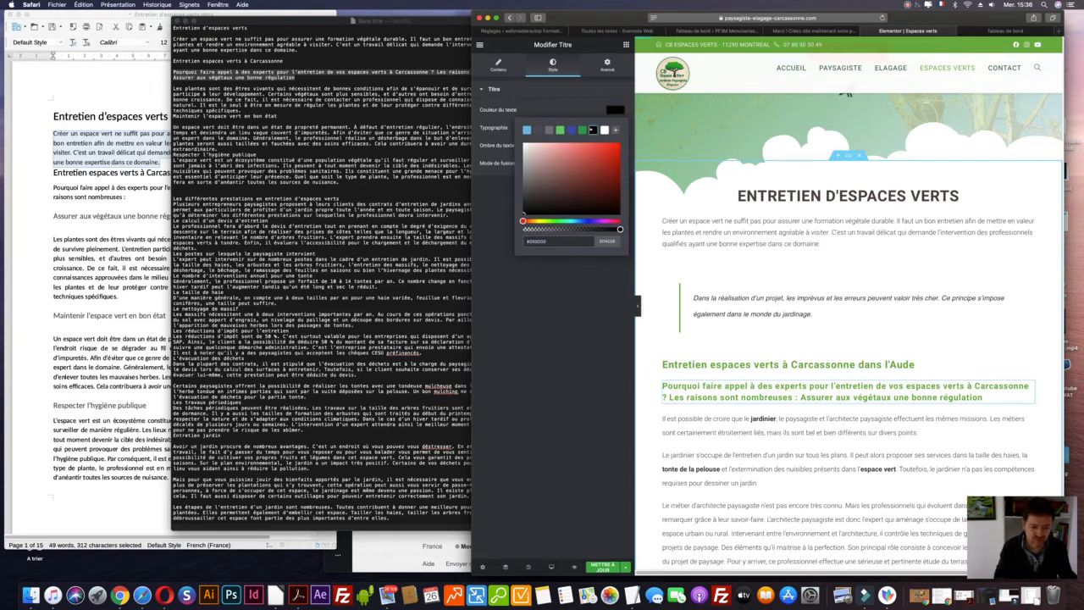
Set the "Pourquoi faire appel à des experts" title's text colour to black and its font size to 1.2.
{"action": "left_click", "coordinate": [583, 130]}
{"action": "left_click", "coordinate": [593, 131]}
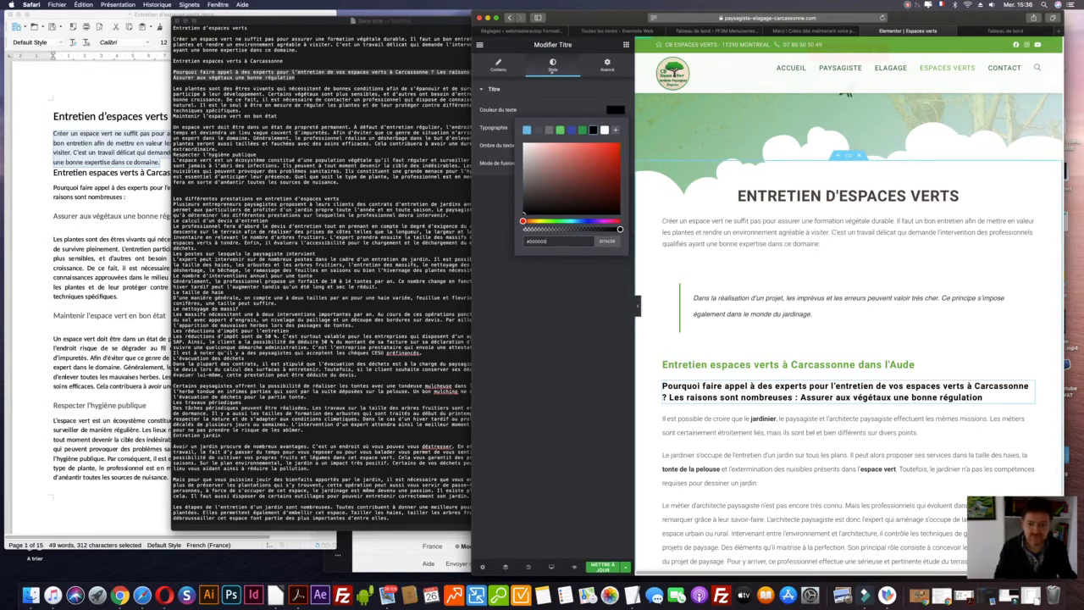
{"action": "left_click", "coordinate": [580, 97]}
{"action": "left_click", "coordinate": [615, 127]}
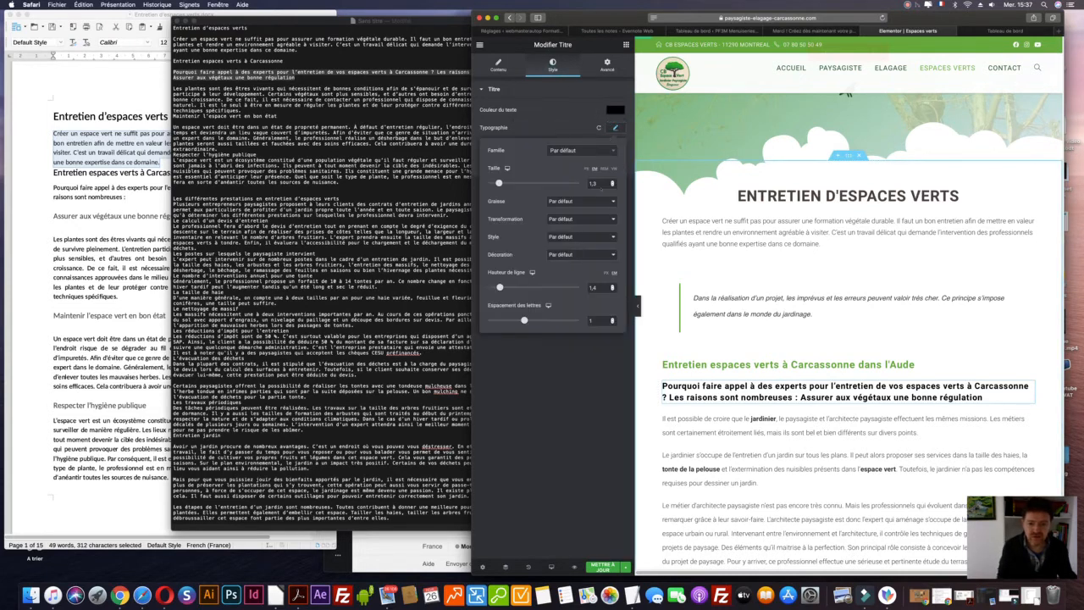
{"action": "key", "text": "Down"}
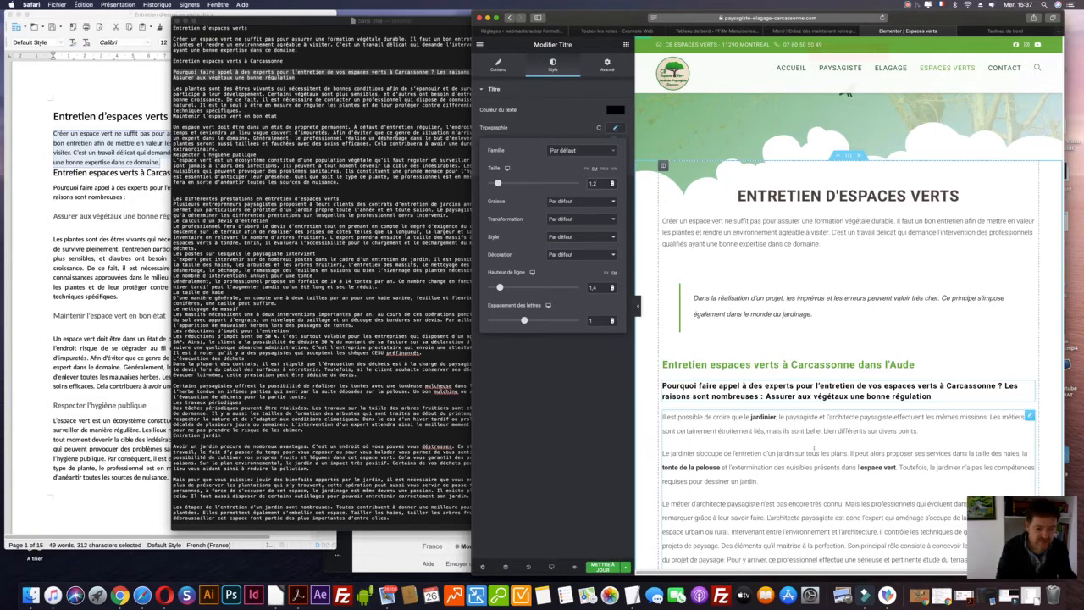
Delete the quoted text block beginning "Dans la réalisation d'un projet" above the green Carcassonne title.
{"action": "scroll", "coordinate": [847, 381], "scroll_direction": "down", "scroll_amount": 1}
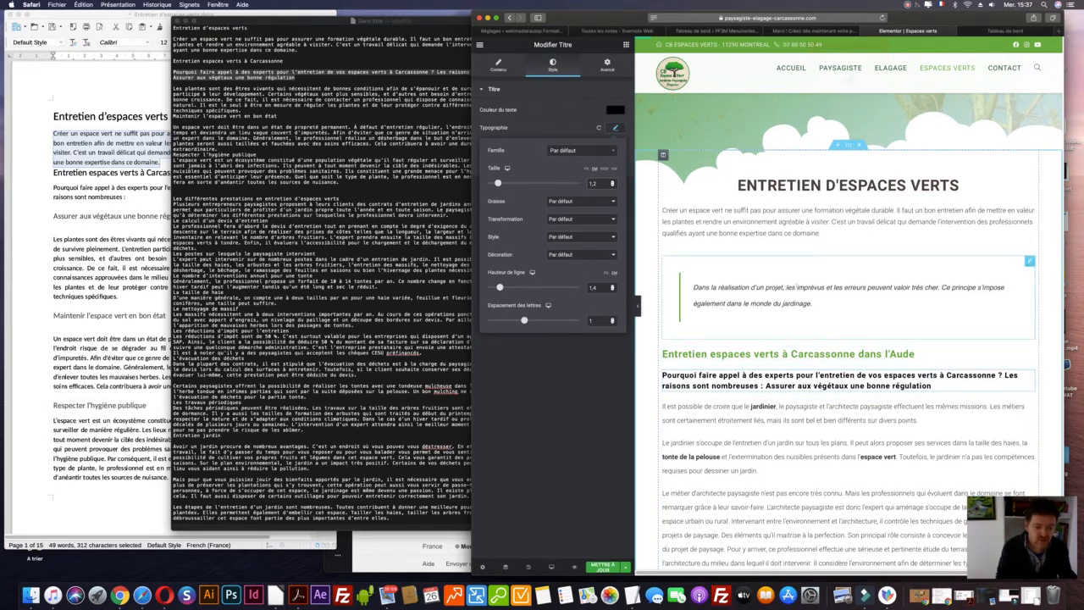
{"action": "left_click", "coordinate": [955, 271]}
{"action": "right_click", "coordinate": [980, 265]}
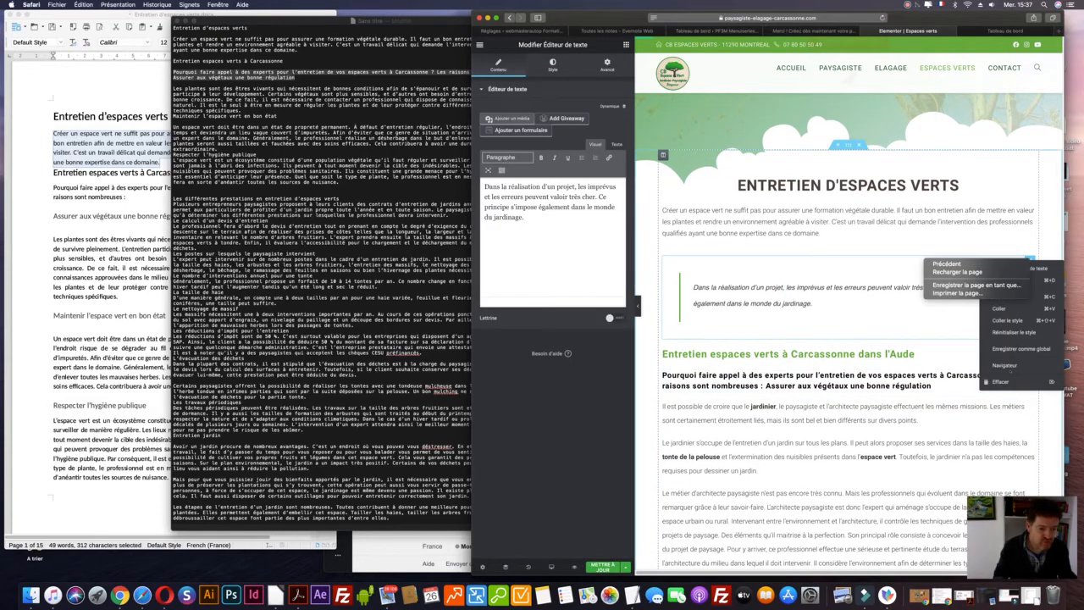
{"action": "left_click", "coordinate": [1000, 382]}
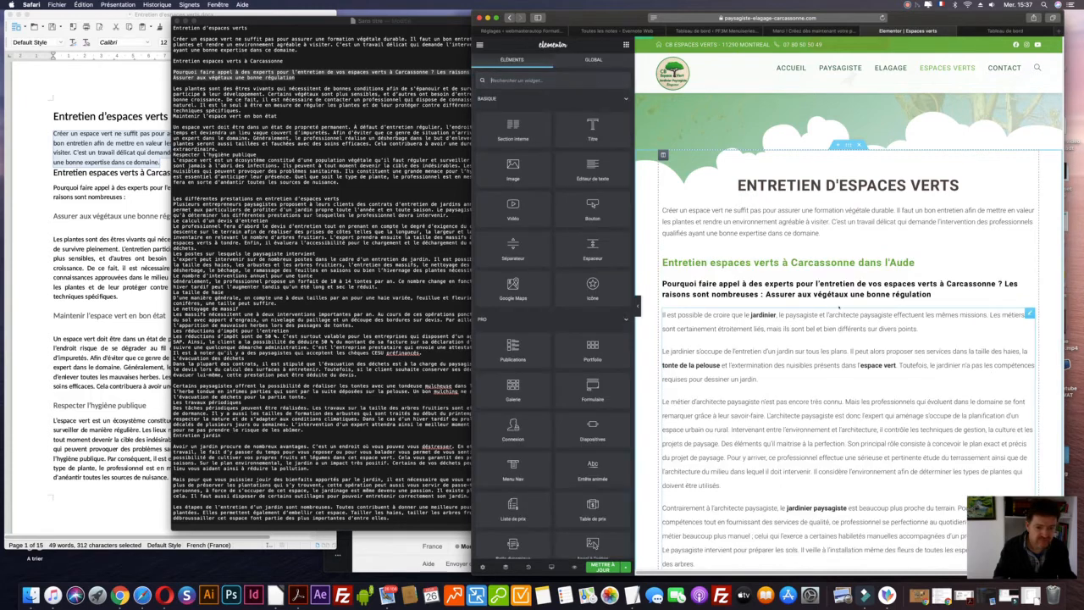
Compare the document's heading structure with the HTML tags of the banner title, the main title and the green Carcassonne title.
{"action": "left_click", "coordinate": [771, 333]}
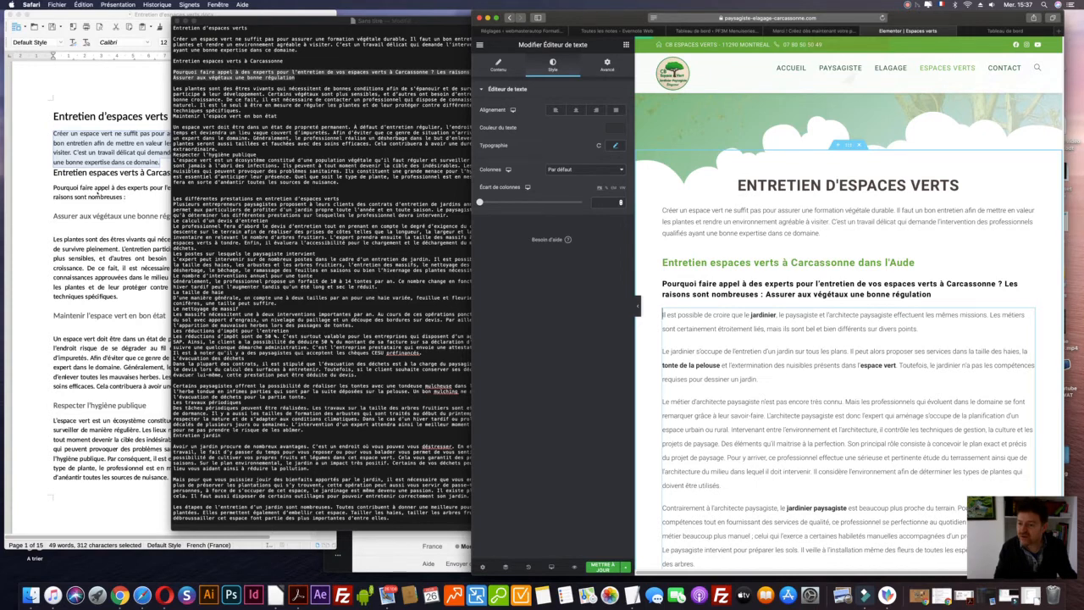
{"action": "left_click", "coordinate": [98, 198]}
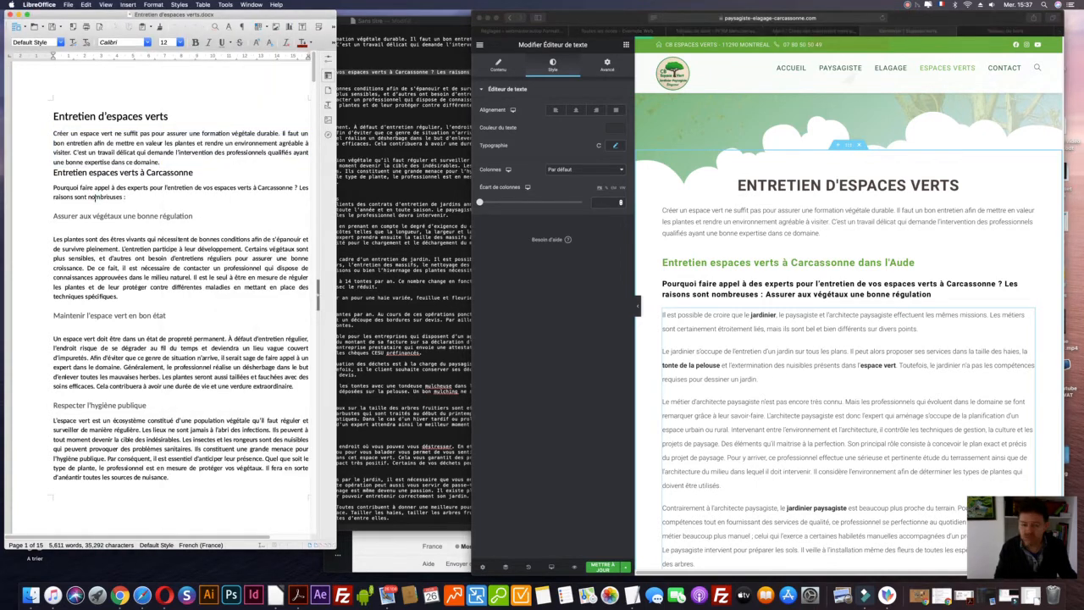
{"action": "left_click", "coordinate": [746, 265]}
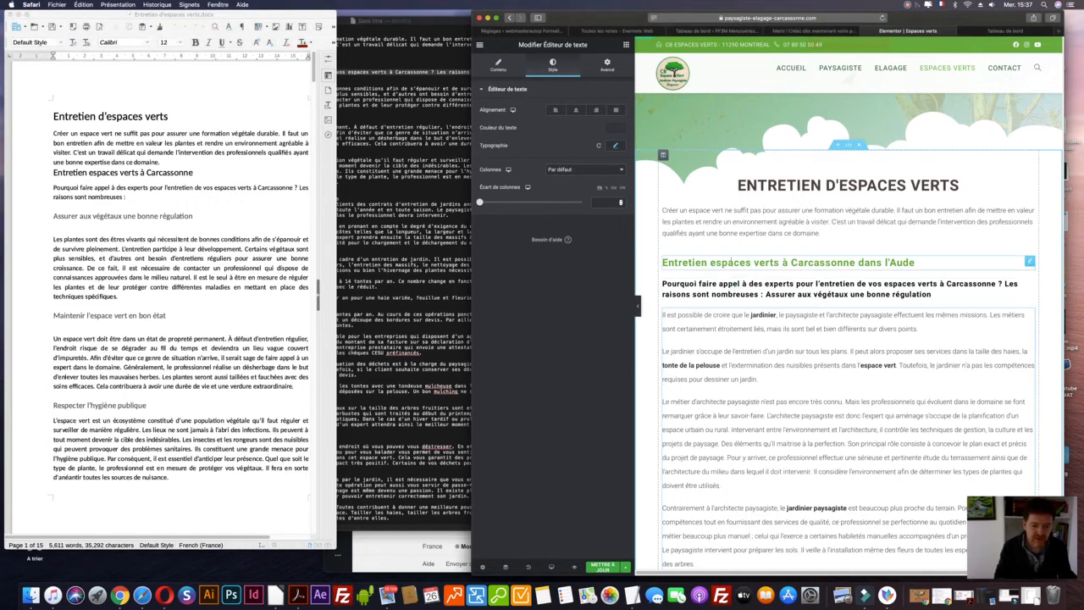
{"action": "left_click", "coordinate": [745, 263]}
{"action": "left_click", "coordinate": [794, 180]}
{"action": "scroll", "coordinate": [794, 180], "scroll_direction": "up", "scroll_amount": 3}
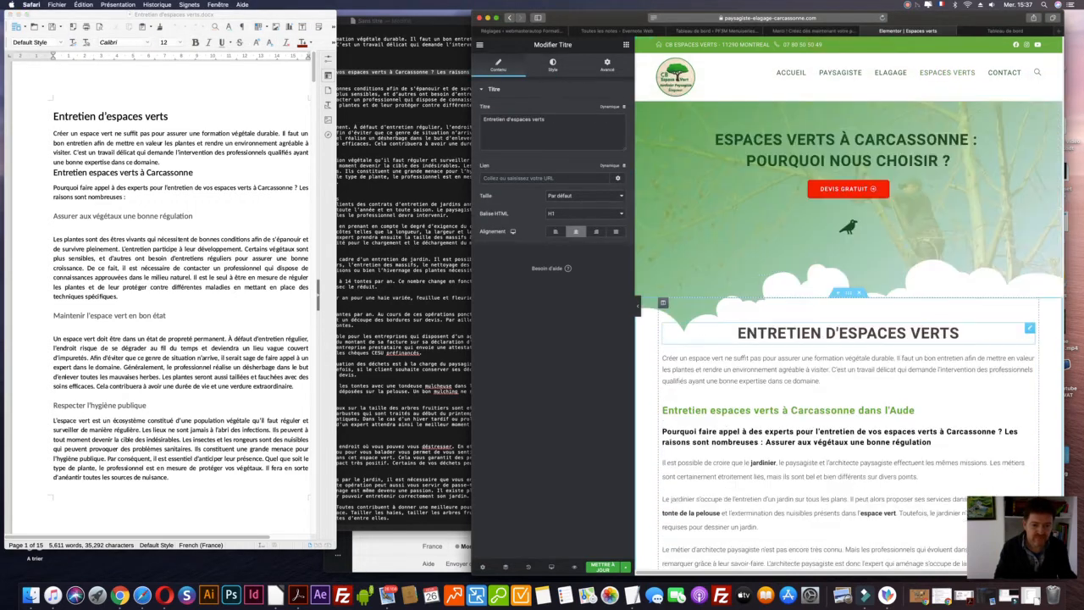
{"action": "left_click", "coordinate": [794, 161]}
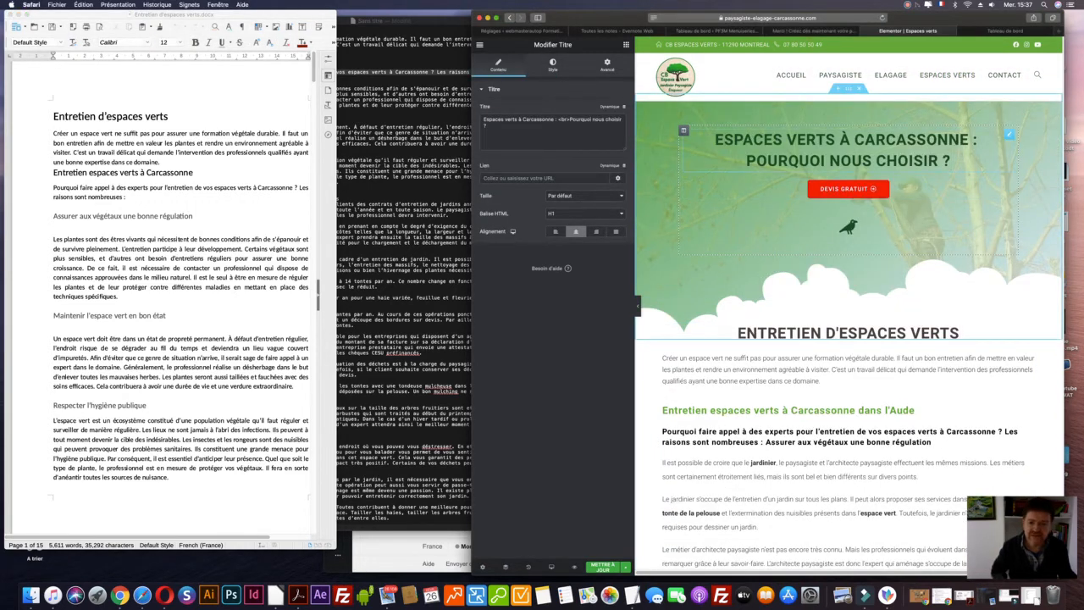
{"action": "left_click", "coordinate": [788, 333]}
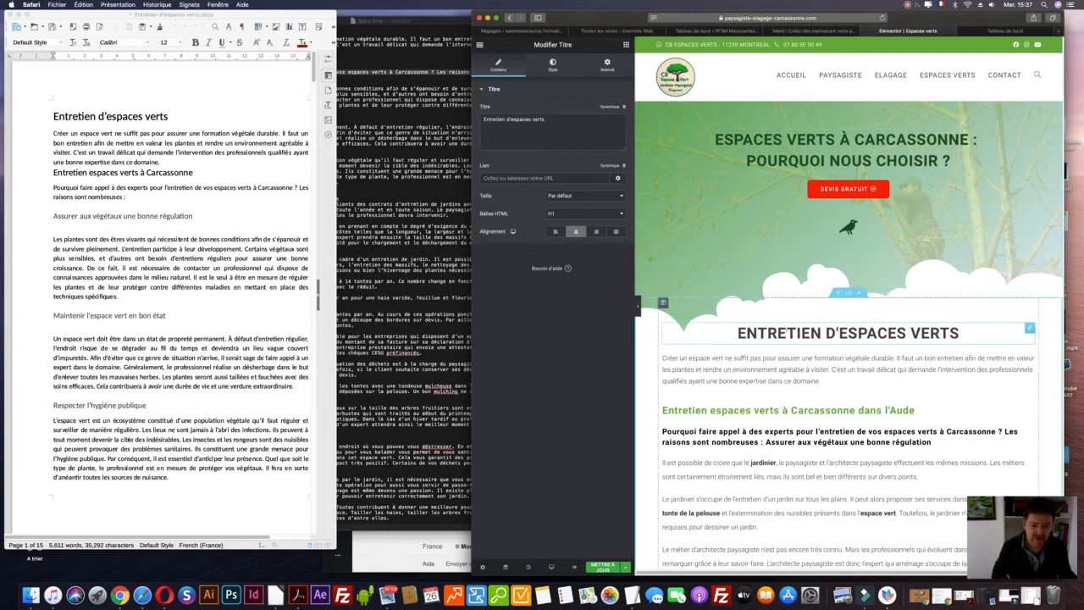
{"action": "left_click", "coordinate": [769, 409]}
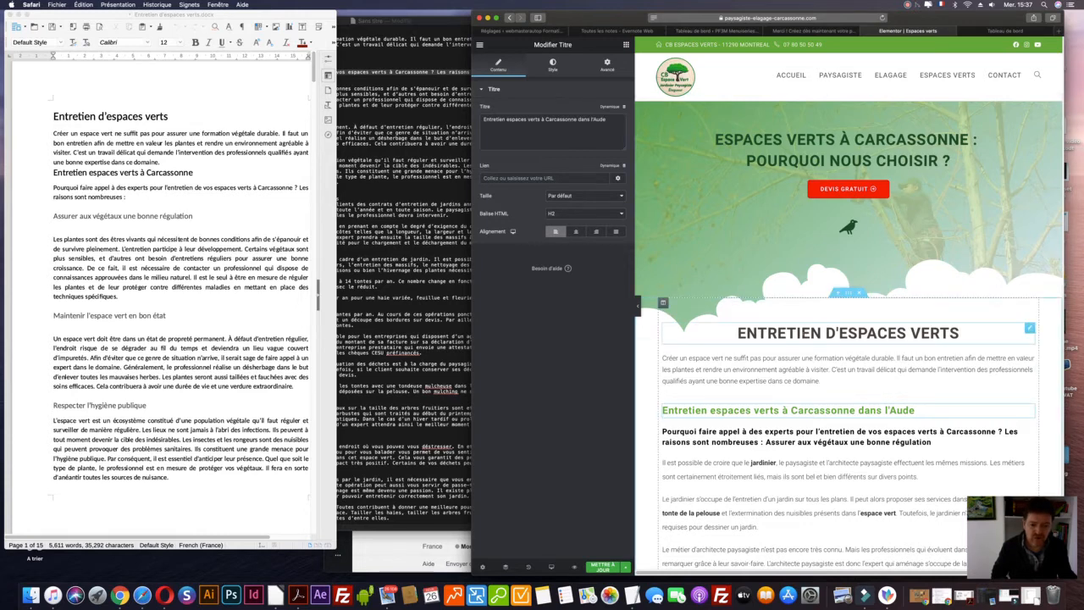
Set the HTML tag of the "Entretien d'espaces verts" title below the banner to H2.
{"action": "left_click", "coordinate": [802, 333]}
{"action": "scroll", "coordinate": [802, 333], "scroll_direction": "down", "scroll_amount": 1}
{"action": "left_click", "coordinate": [584, 213]}
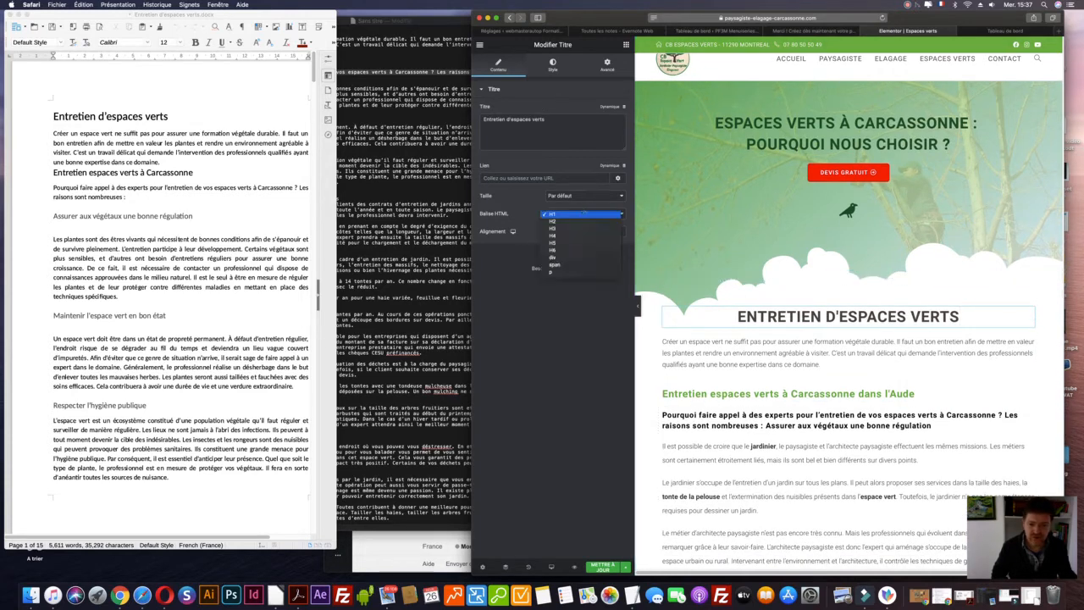
{"action": "left_click", "coordinate": [577, 221]}
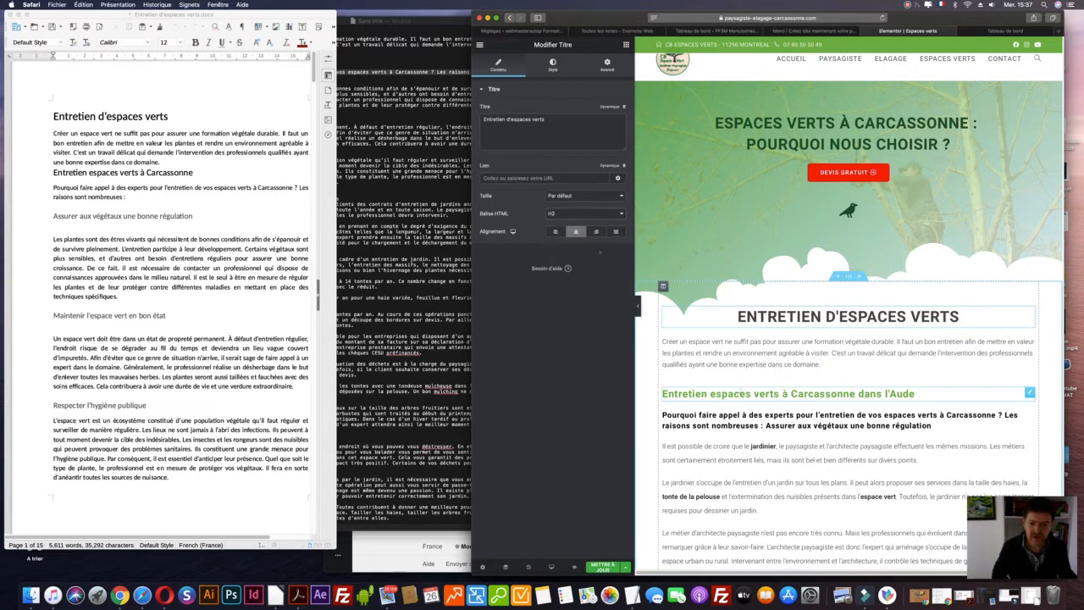
Keep the green Carcassonne title at H2 and set the HTML tag of the "Pourquoi faire appel à des experts" title to H3.
{"action": "left_click", "coordinate": [568, 213]}
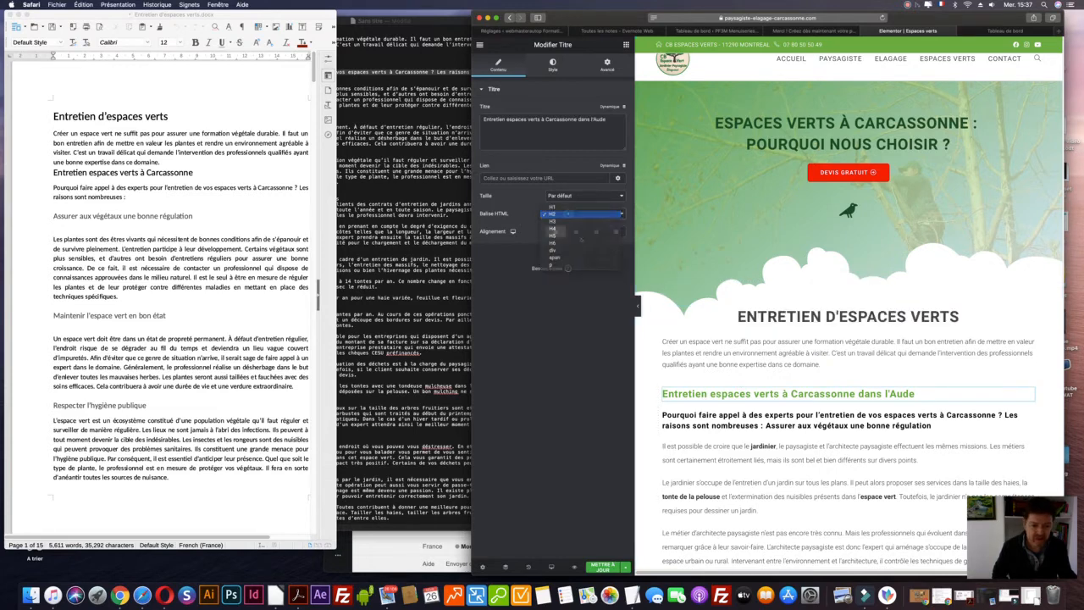
{"action": "left_click", "coordinate": [570, 214]}
{"action": "left_click", "coordinate": [887, 425]}
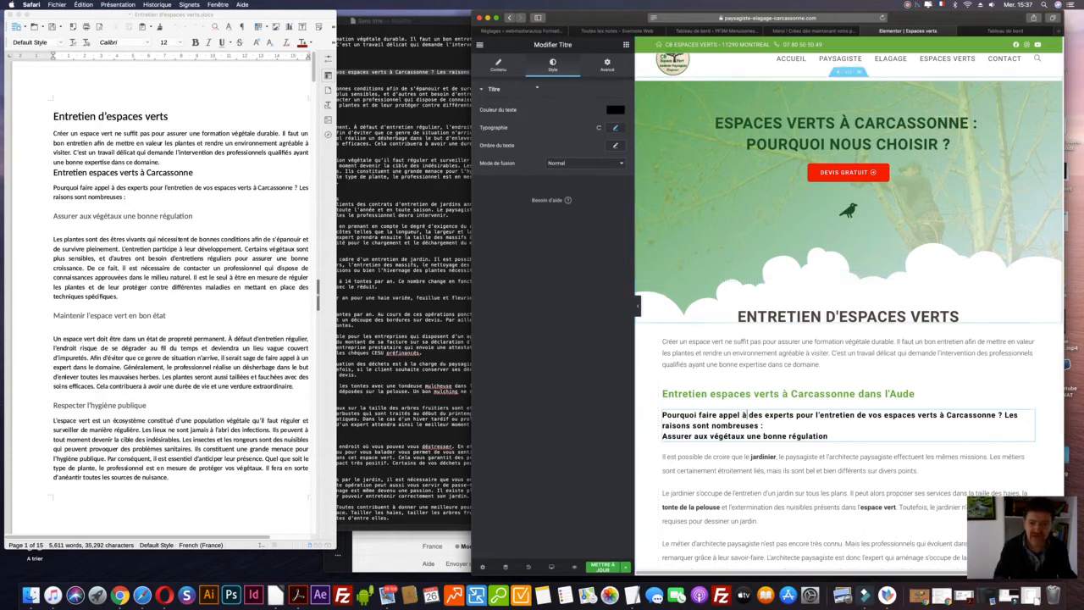
{"action": "left_click", "coordinate": [865, 476]}
{"action": "left_click", "coordinate": [851, 425]}
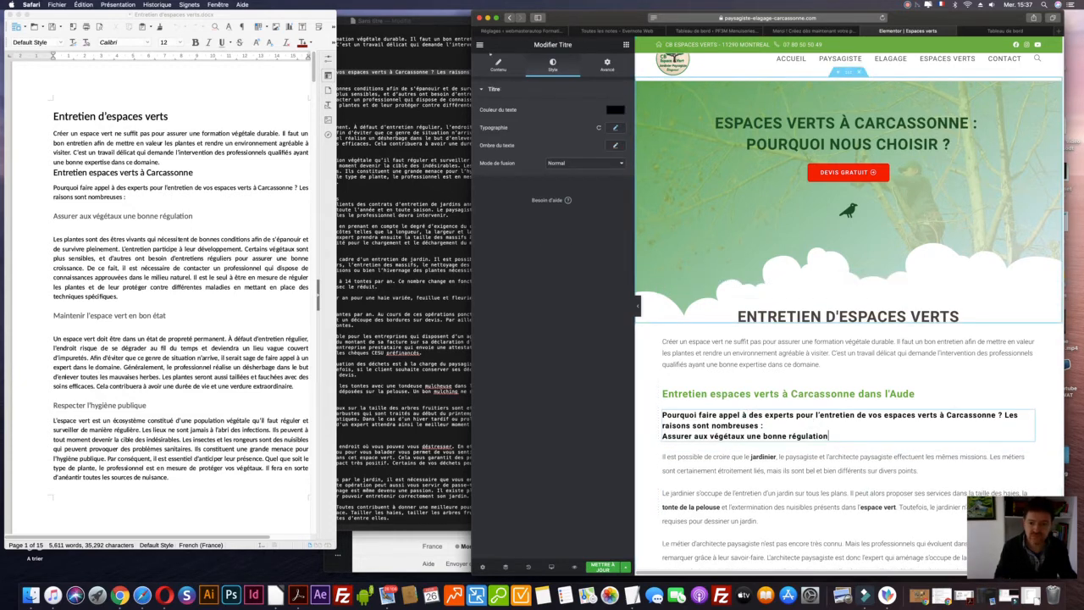
{"action": "left_click", "coordinate": [498, 65]}
{"action": "left_click", "coordinate": [574, 214]}
{"action": "left_click", "coordinate": [561, 204]}
{"action": "scroll", "coordinate": [831, 372], "scroll_direction": "down", "scroll_amount": 3}
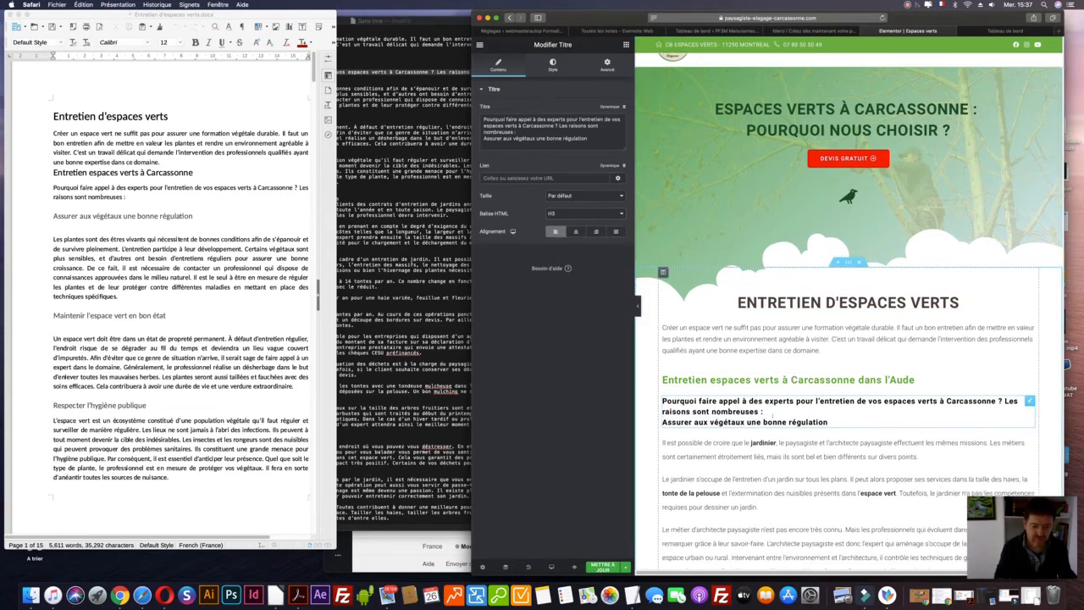
Duplicate the black "Pourquoi faire appel à des experts" title.
{"action": "left_click", "coordinate": [831, 373]}
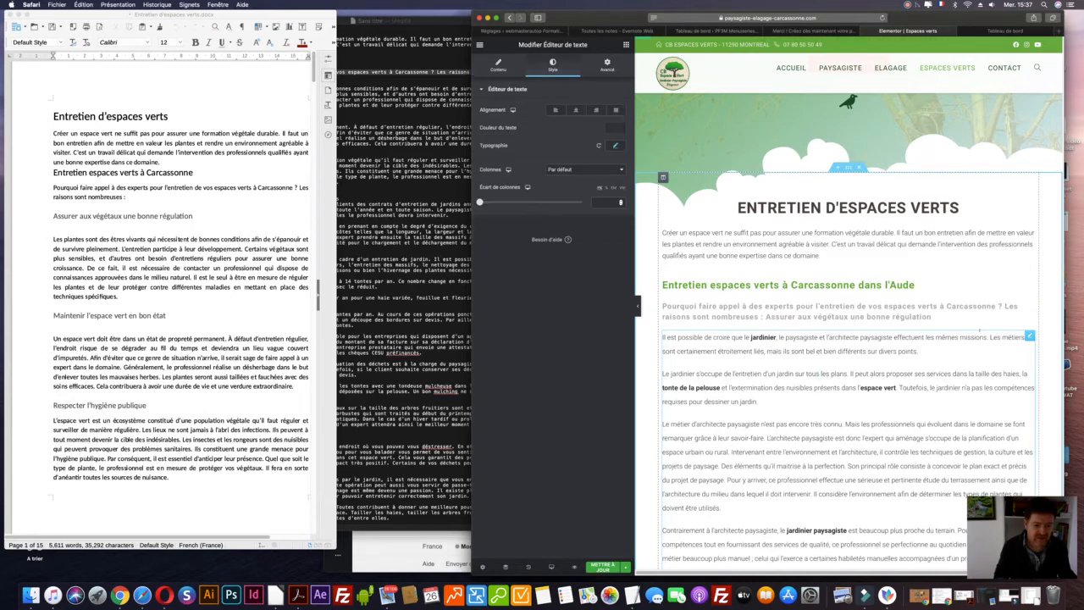
{"action": "right_click", "coordinate": [1029, 307]}
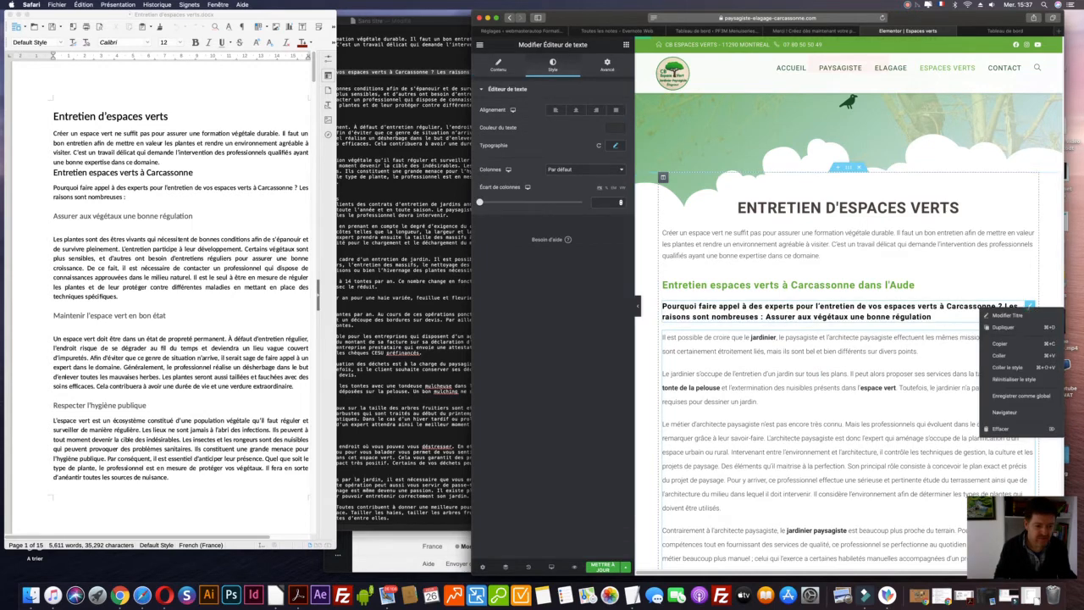
{"action": "left_click", "coordinate": [1003, 327]}
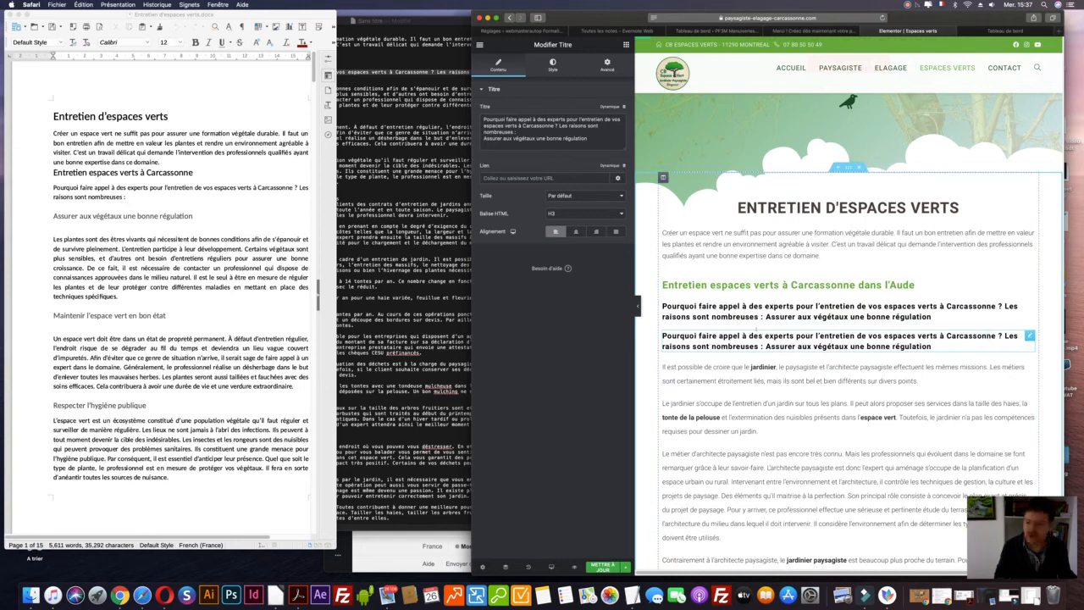
Copy the line "Maintenir l'espace vert en bon état" from the TextEdit document and replace the duplicated title's text with it.
{"action": "left_click", "coordinate": [380, 215]}
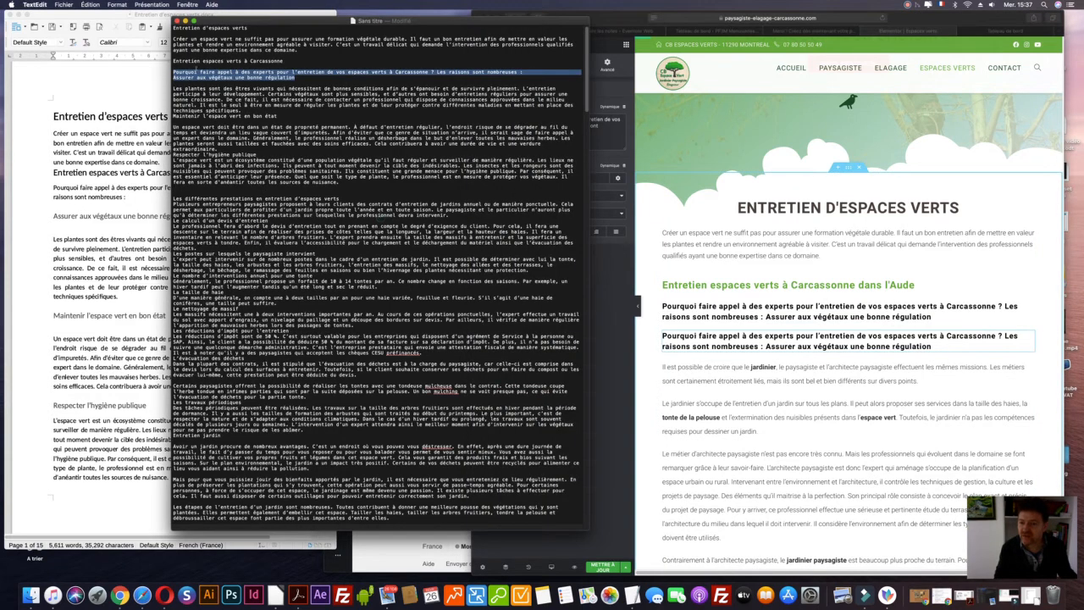
{"action": "triple_click", "coordinate": [198, 114]}
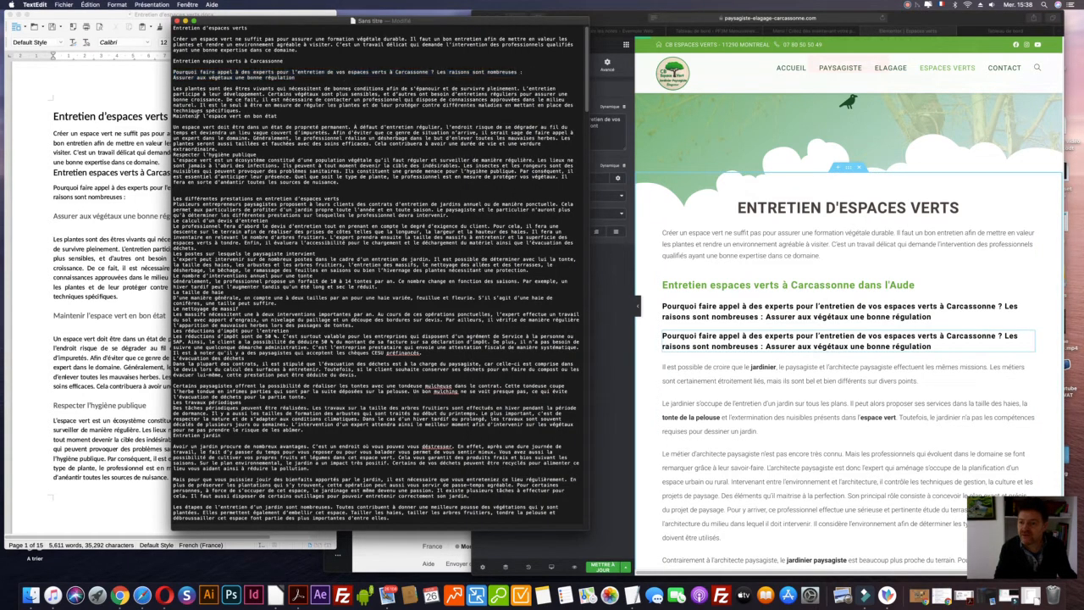
{"action": "key", "text": "super+c"}
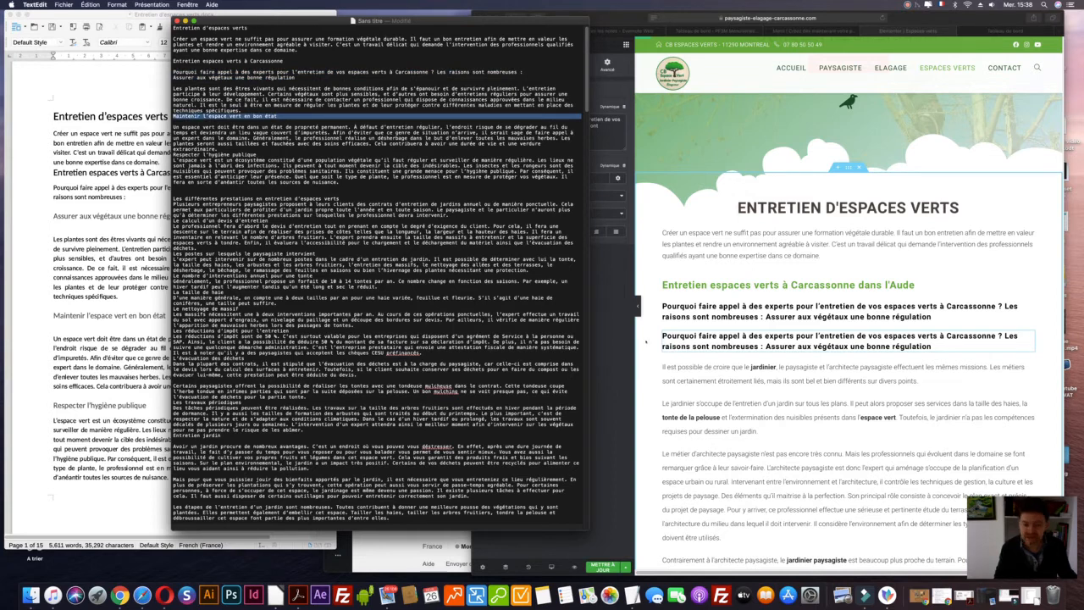
{"action": "left_click", "coordinate": [712, 339]}
{"action": "left_click", "coordinate": [712, 339]}
{"action": "key", "text": "super+a"}
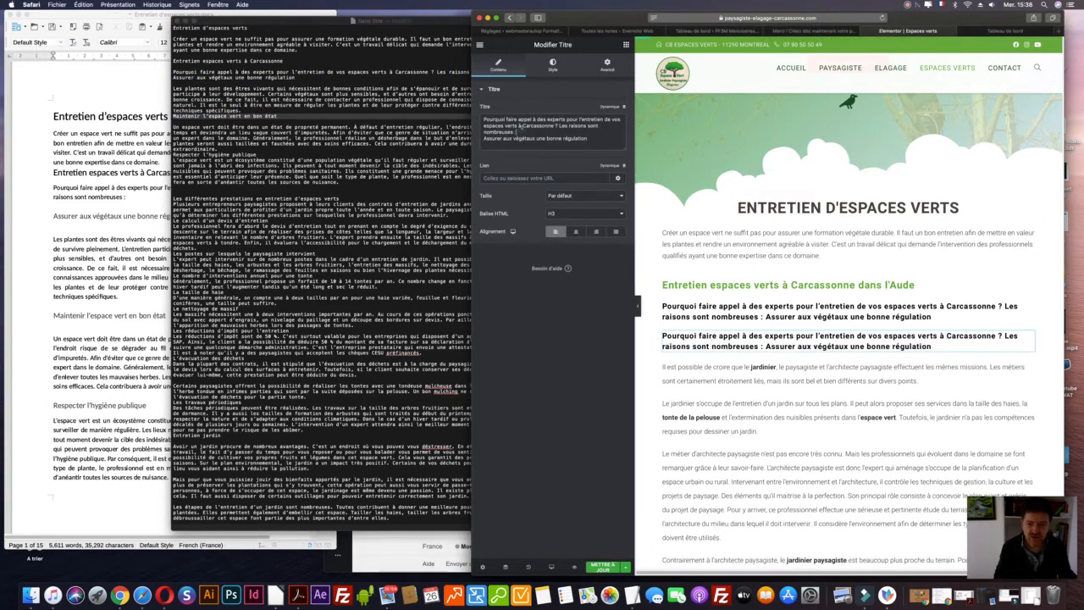
{"action": "key", "text": "super+v"}
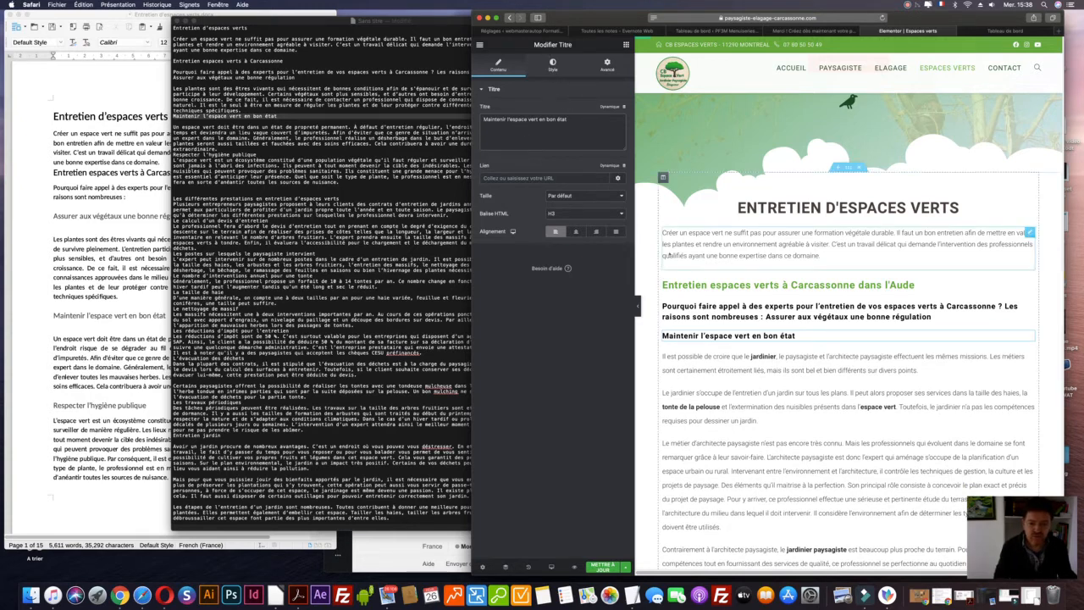
Copy the green text colour of the "Entretien espaces verts à Carcassonne dans l'Aude" title and apply it to the "Maintenir l'espace vert en bon état" title.
{"action": "left_click", "coordinate": [788, 285]}
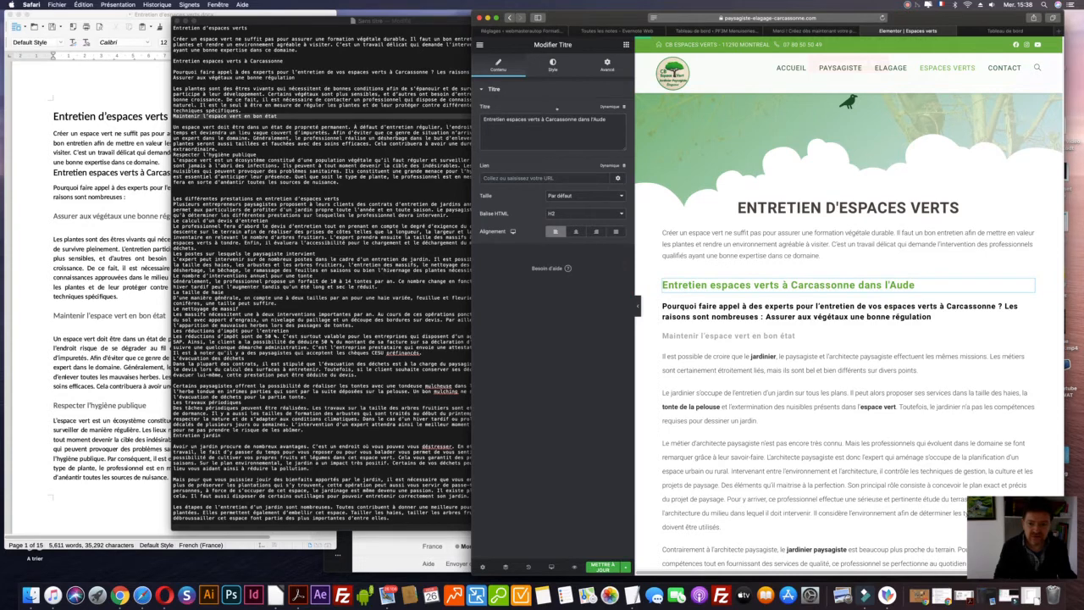
{"action": "left_click", "coordinate": [553, 65]}
{"action": "left_click", "coordinate": [614, 109]}
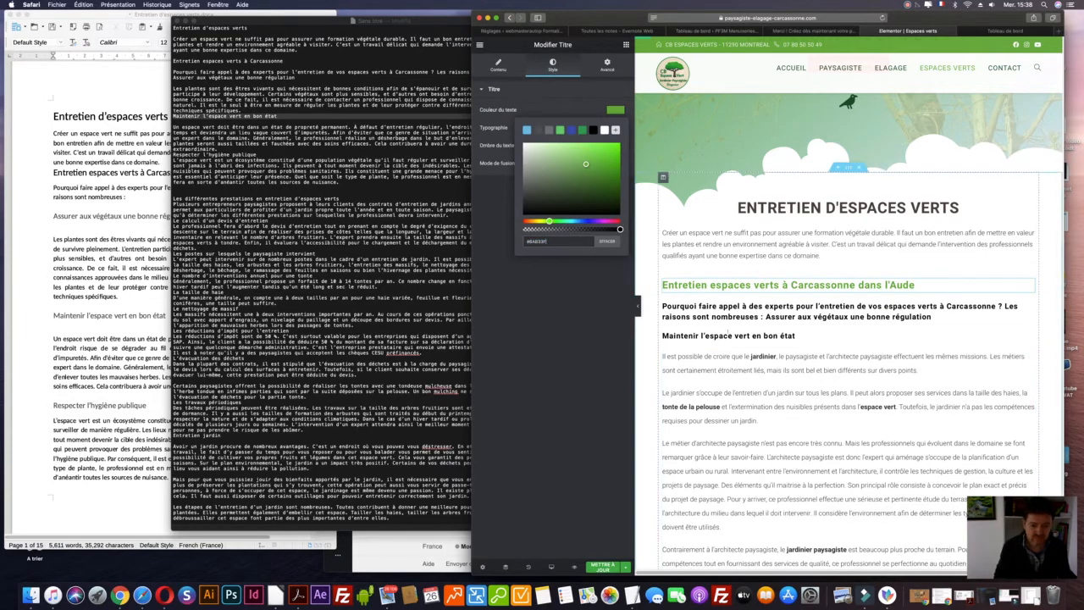
{"action": "left_click", "coordinate": [788, 336]}
{"action": "left_click", "coordinate": [553, 64]}
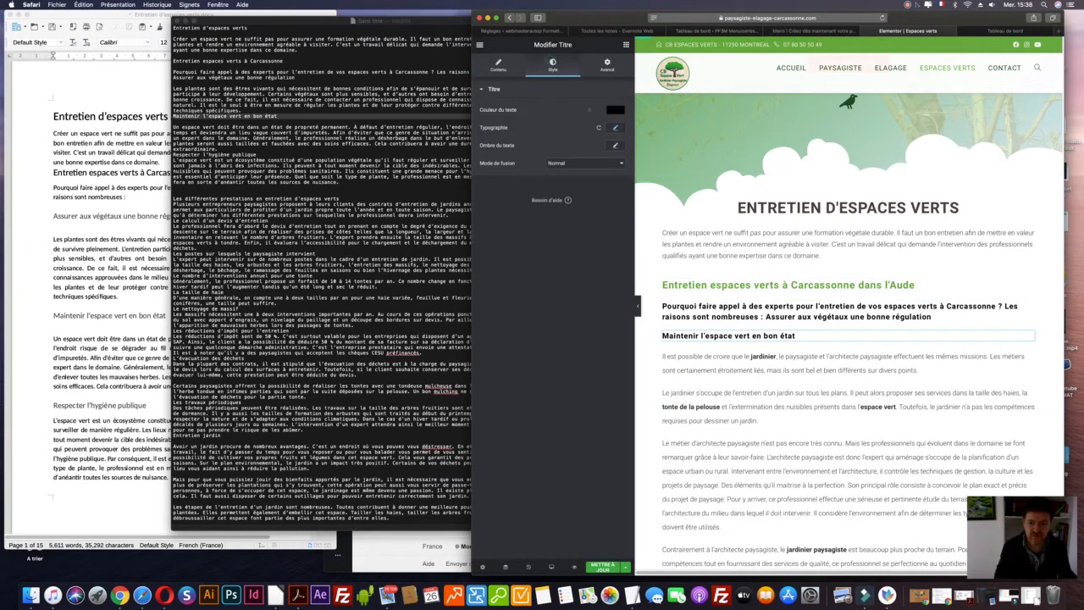
{"action": "left_click", "coordinate": [615, 109]}
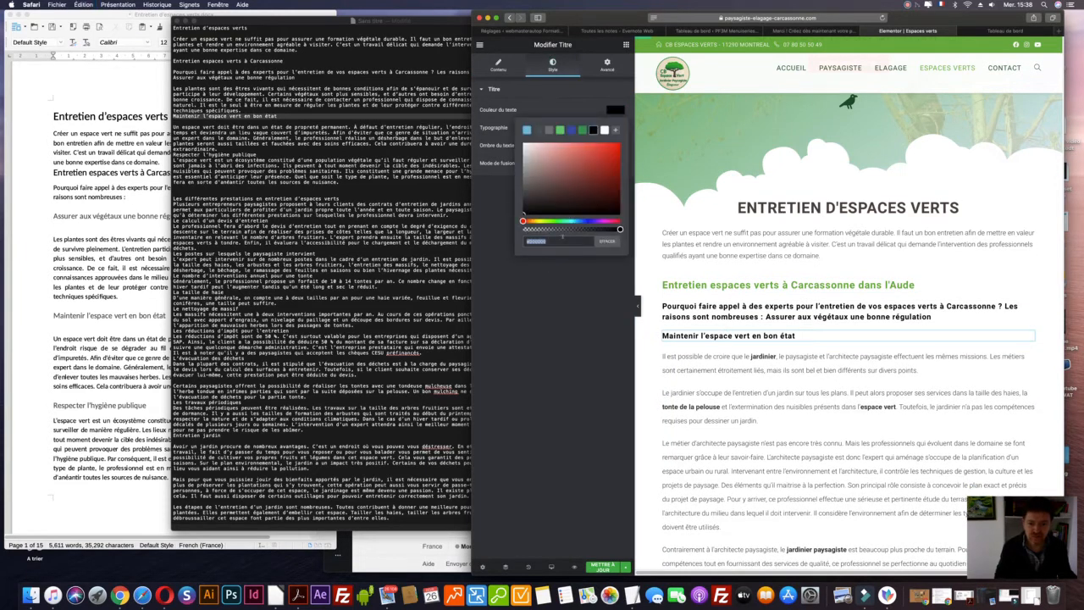
{"action": "key", "text": "ctrl+v"}
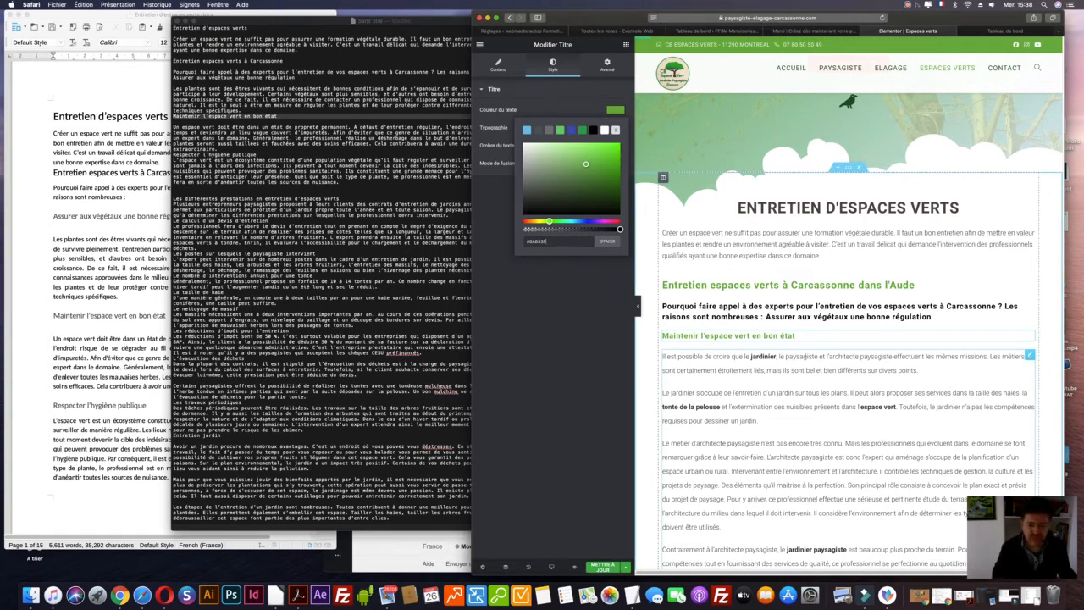
In the TextEdit document, insert line breaks after "Il est le seul à" and before "Assurer aux végétaux une bonne régulation".
{"action": "left_click", "coordinate": [806, 356]}
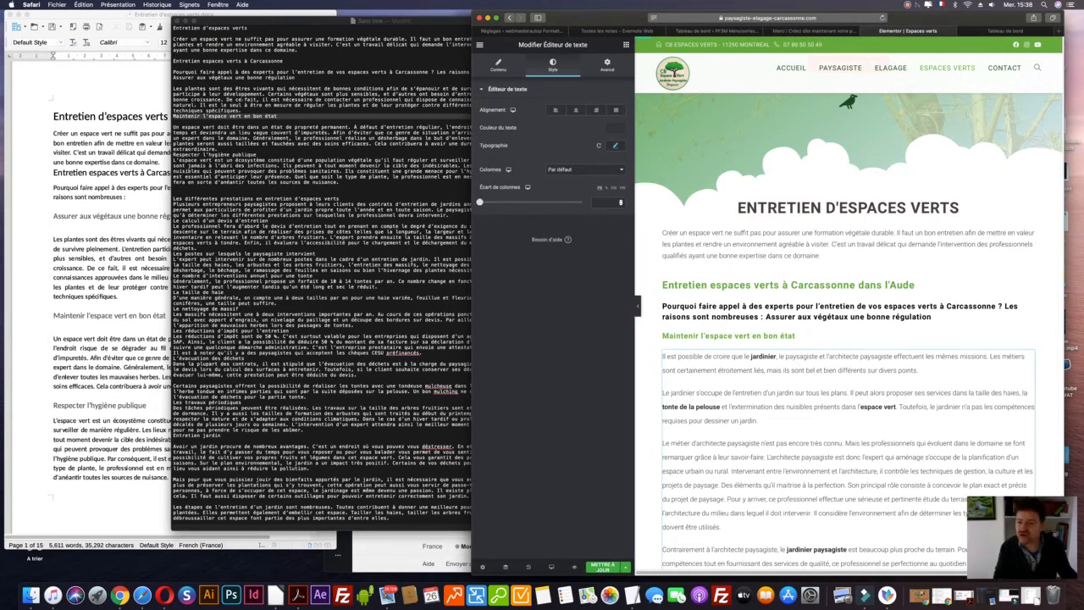
{"action": "left_click", "coordinate": [248, 108]}
{"action": "left_click", "coordinate": [247, 106]}
{"action": "key", "text": "Return"}
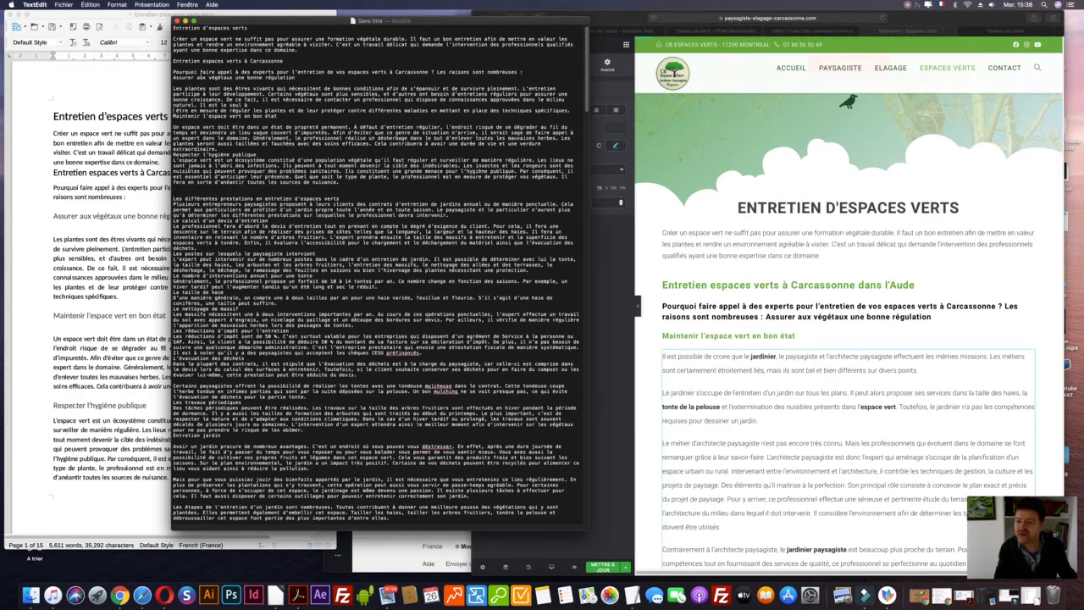
{"action": "key", "text": "Return"}
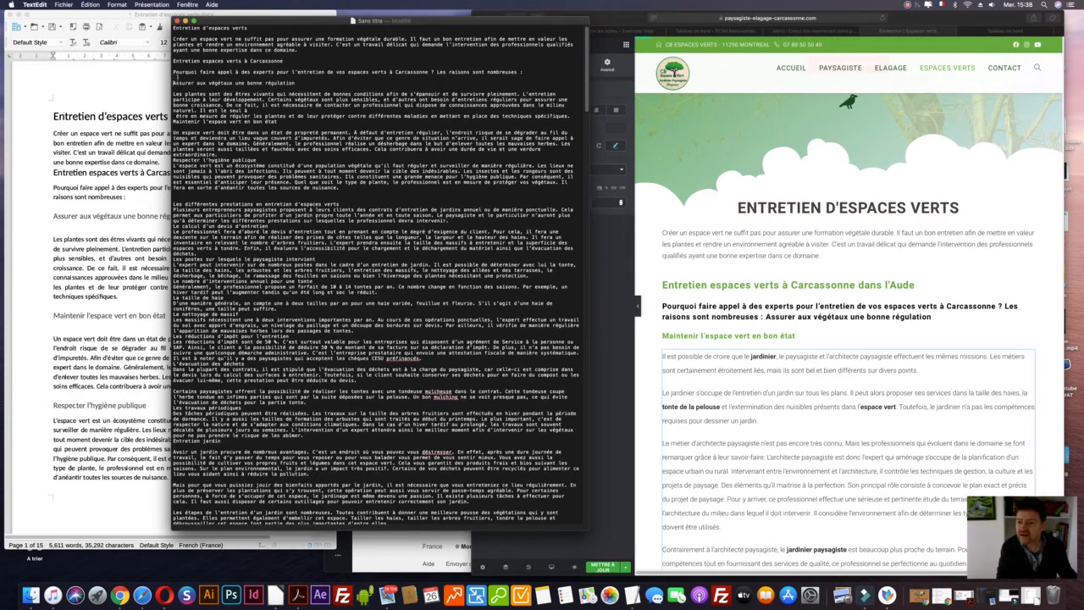
Copy the line "Assurer aux végétaux une bonne régulation" from TextEdit, duplicate the "Maintenir l'espace vert en bon état" title and replace the upper copy's text with it.
{"action": "triple_click", "coordinate": [179, 82]}
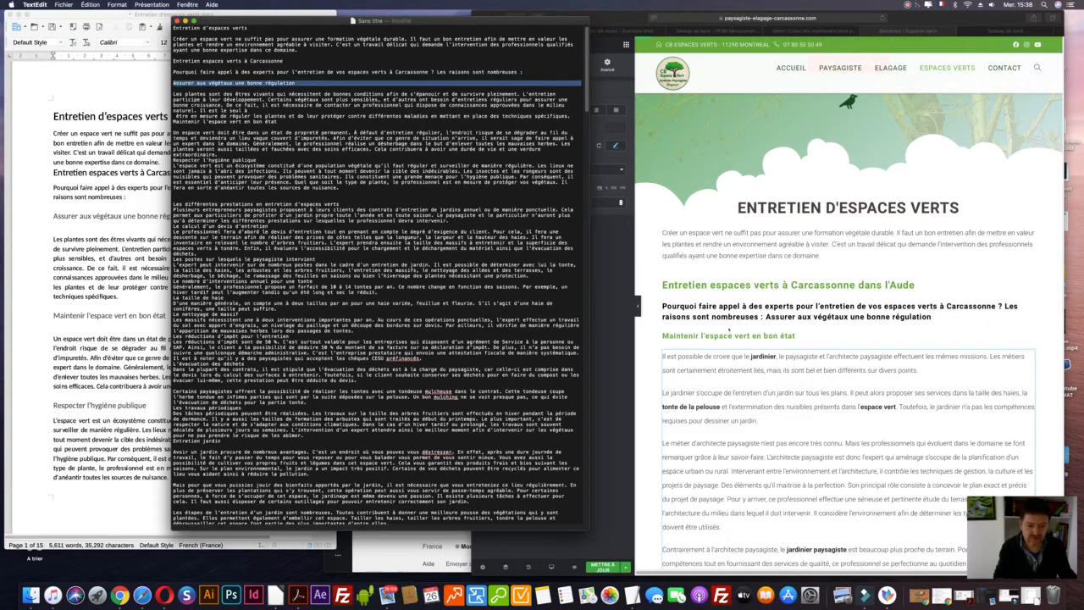
{"action": "left_click", "coordinate": [728, 334]}
{"action": "right_click", "coordinate": [985, 339]}
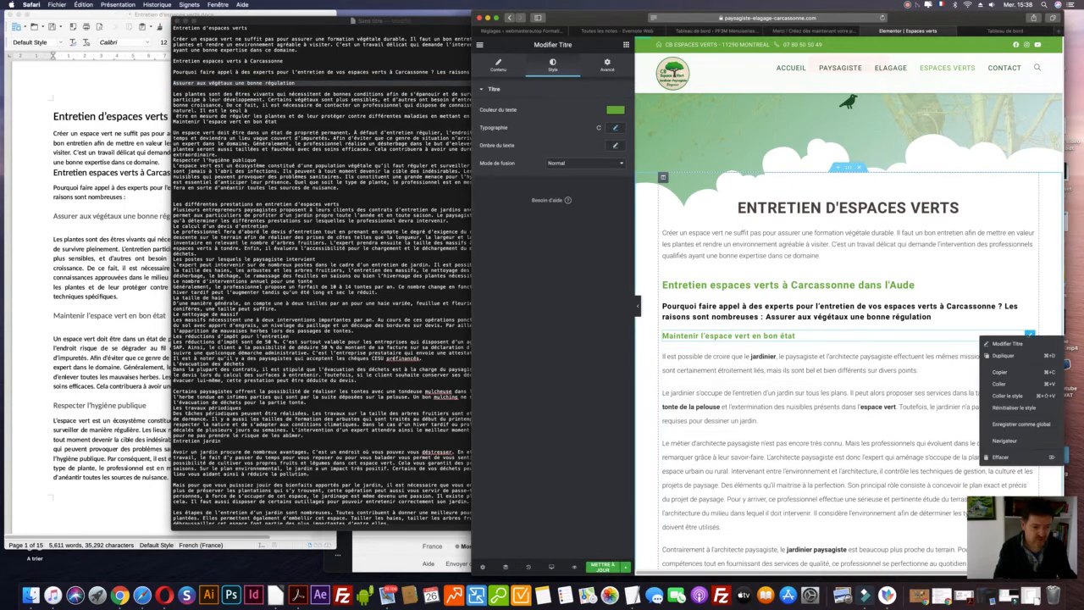
{"action": "left_click", "coordinate": [998, 355]}
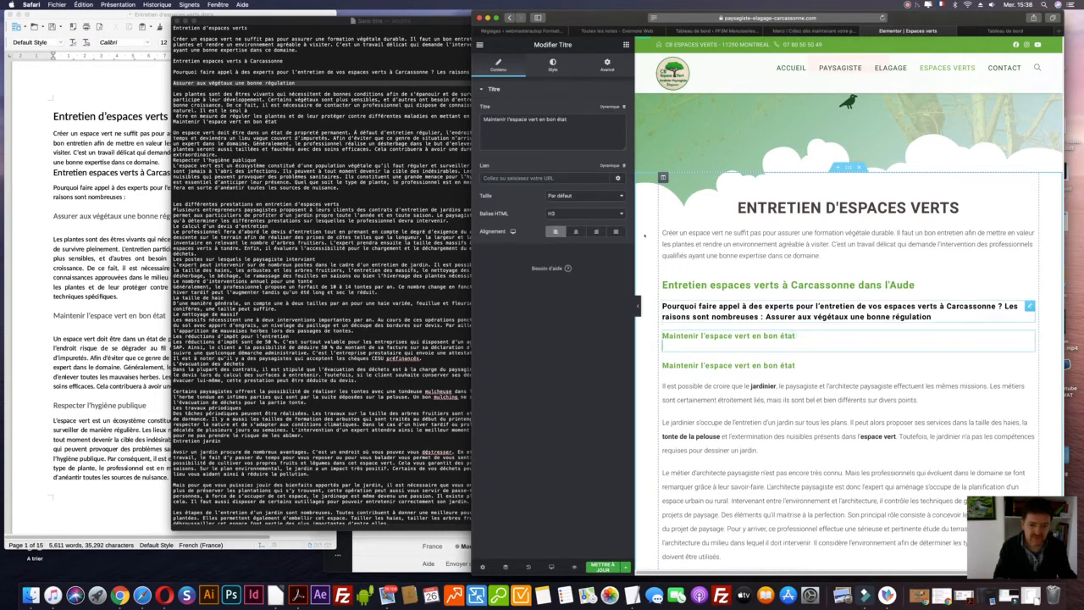
{"action": "key", "text": "cmd+a"}
{"action": "key", "text": "cmd+v"}
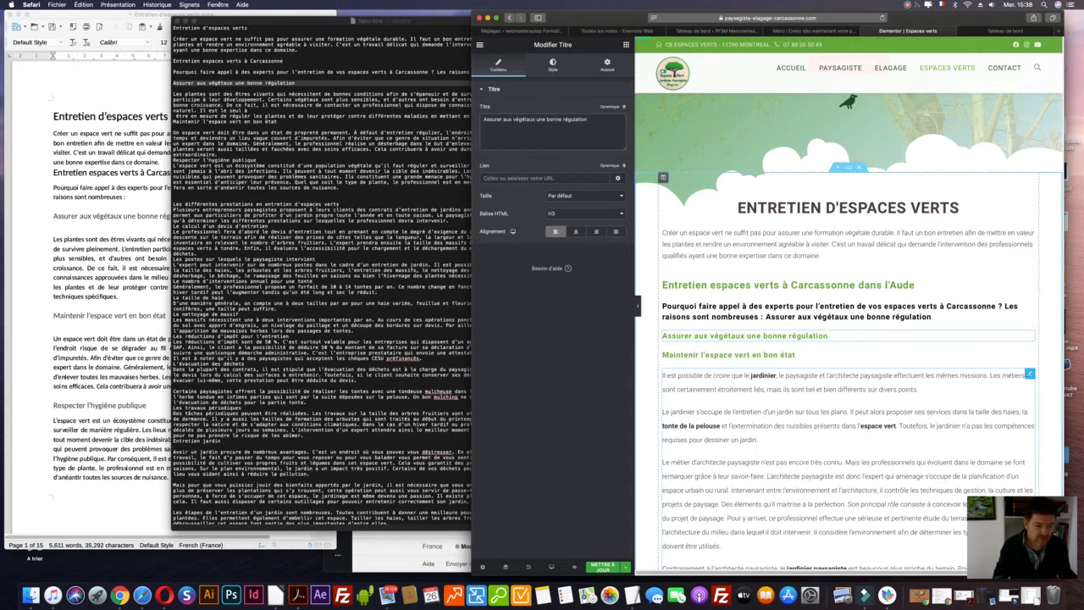
Delete the old jardinier text block and place a duplicate of the introductory paragraph under the "Assurer aux végétaux une bonne régulation" title.
{"action": "right_click", "coordinate": [981, 376]}
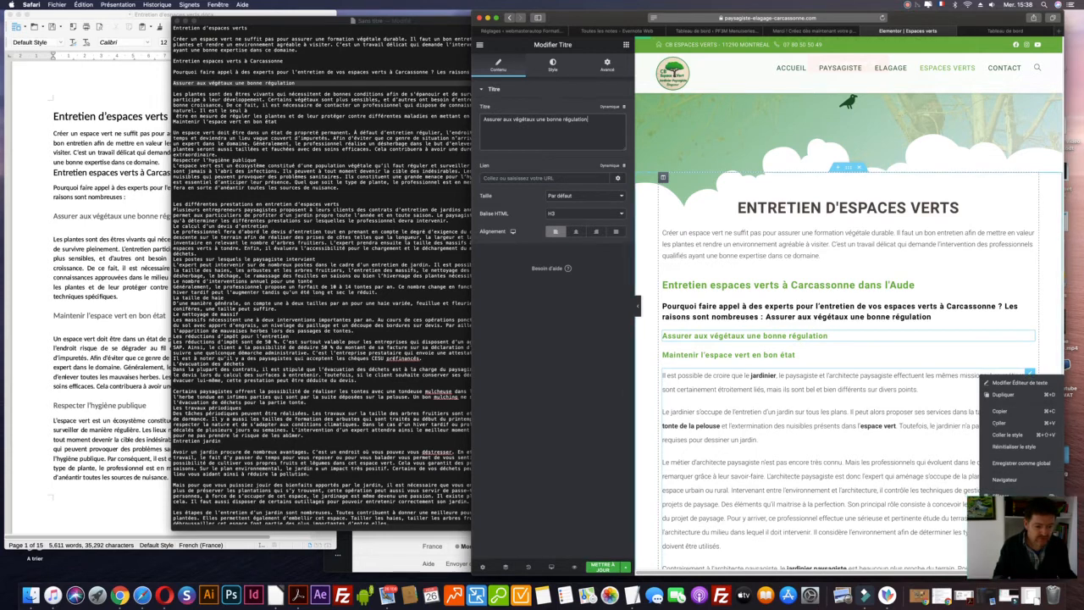
{"action": "left_click", "coordinate": [1003, 495]}
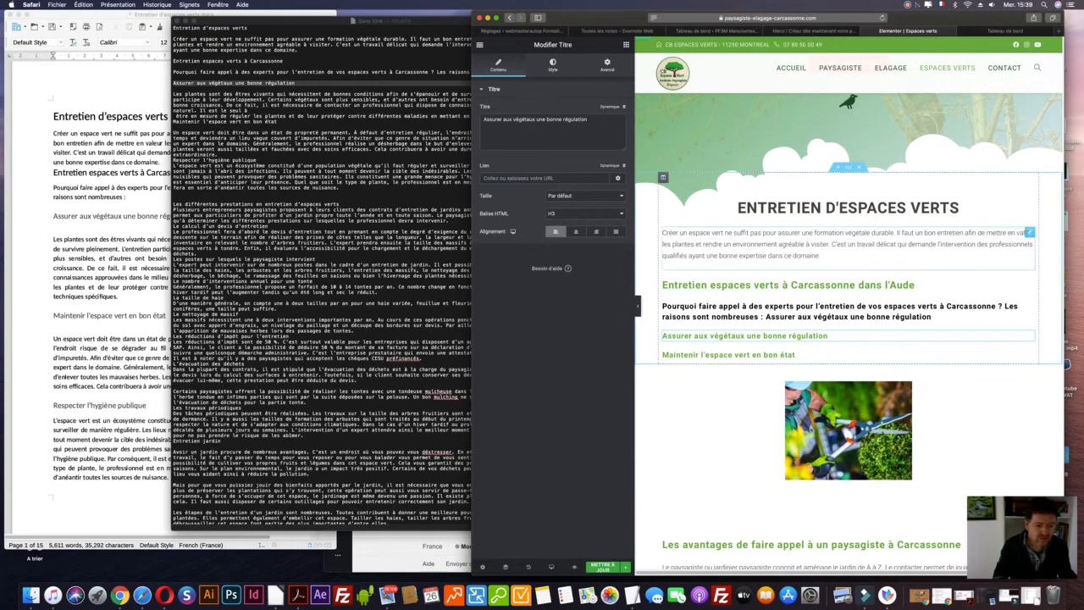
{"action": "right_click", "coordinate": [984, 238]}
{"action": "left_click", "coordinate": [1003, 254]}
{"action": "left_click_drag", "start_coordinate": [953, 247], "coordinate": [797, 346]}
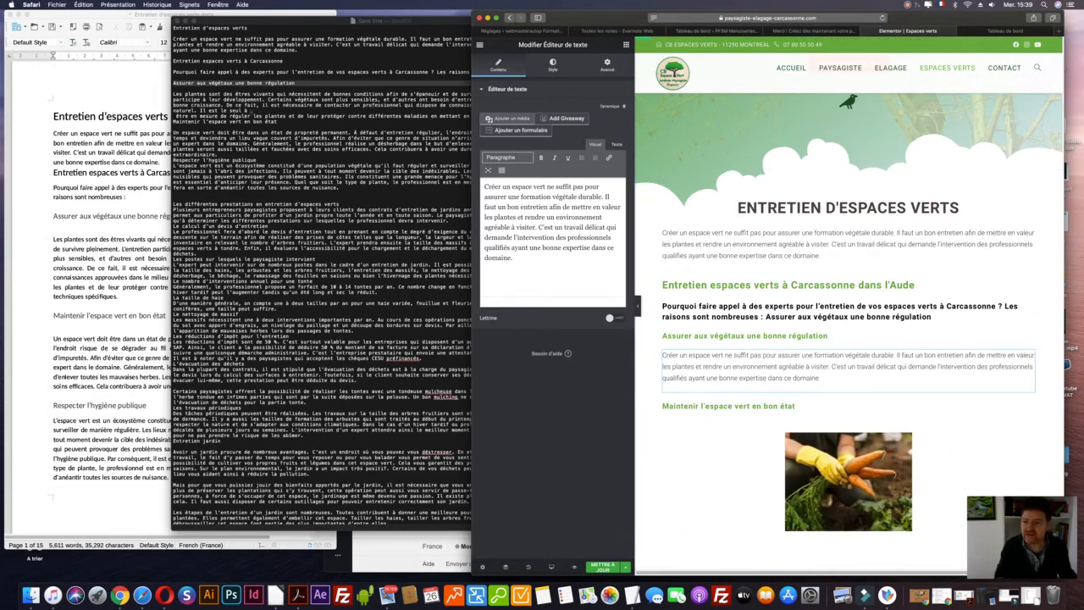
In TextEdit, add a line break before "Maintenir l'espace vert en bon état", then replace the duplicated paragraph's text with the "Les plantes sont des êtres vivants" paragraph.
{"action": "left_click", "coordinate": [256, 111]}
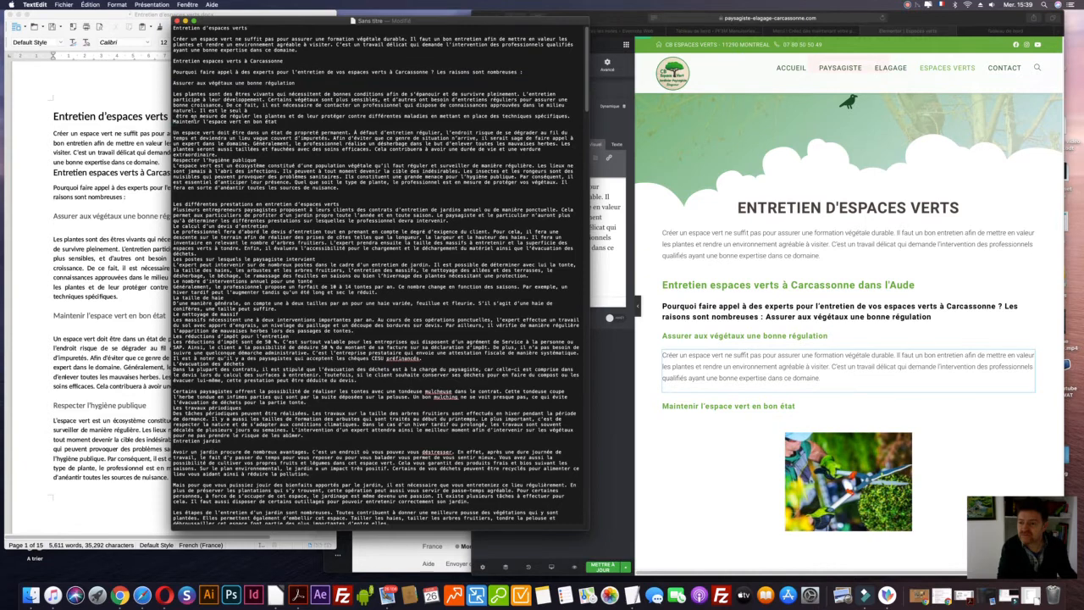
{"action": "key", "text": "Return"}
{"action": "left_click_drag", "start_coordinate": [570, 116], "coordinate": [173, 94]}
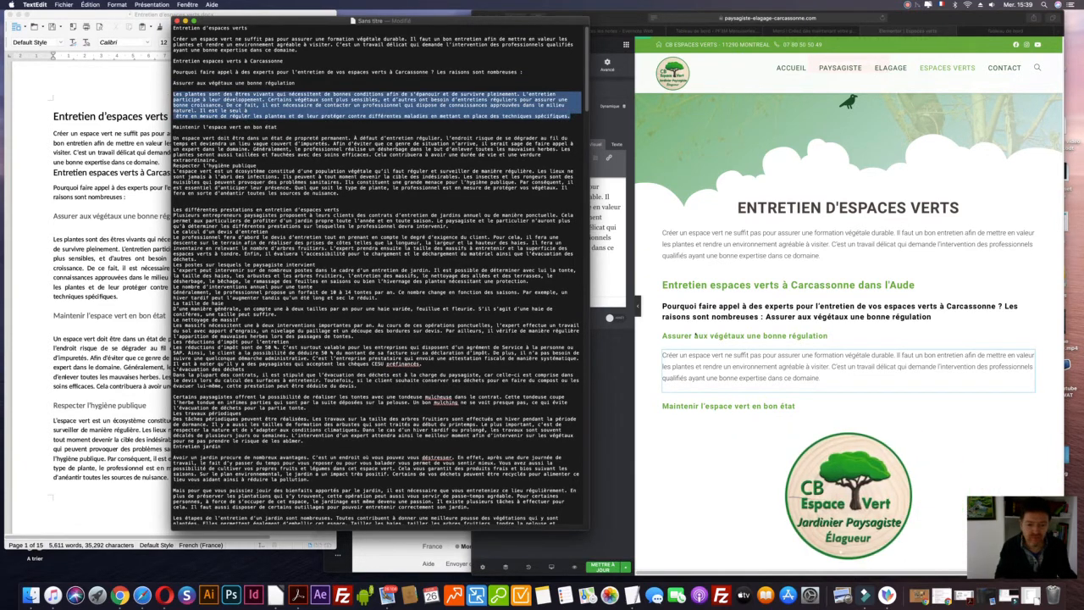
{"action": "left_click", "coordinate": [723, 373]}
{"action": "triple_click", "coordinate": [551, 221]}
{"action": "type", "text": "Les plantes sont des êtres vivants qui nécessitent de bonnes conditions afin de s'épanouir et de survivre pleinement. L'entretien participe à leur développement. Certains végétaux sont plus sensibles, et d'autres ont besoin d'entretiens réguliers pour assurer une bonne croissance. De ce fait, il est nécessaire de contacter un professionnel qui dispose de connaissances approuvées dans le milieu naturel. Il est le seul à être en mesure de réguler les plantes et de leur protéger contre différentes maladies en mettant en place des techniques spécifiques."}
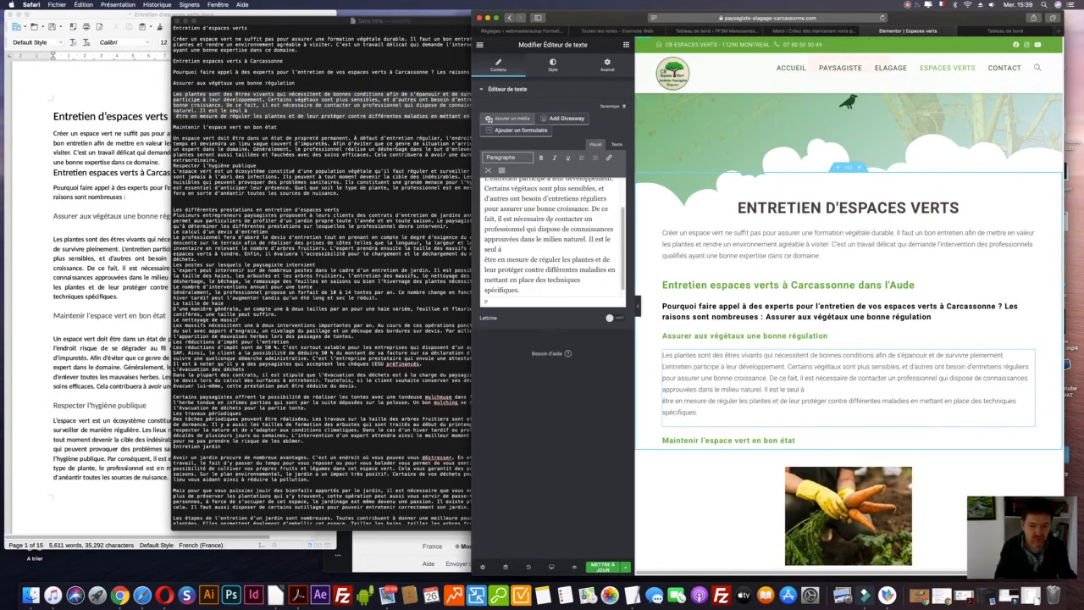
Widen the editing panel and the browser window, and justify the "Les plantes sont des êtres vivants" paragraph.
{"action": "left_click_drag", "start_coordinate": [642, 203], "coordinate": [778, 205]}
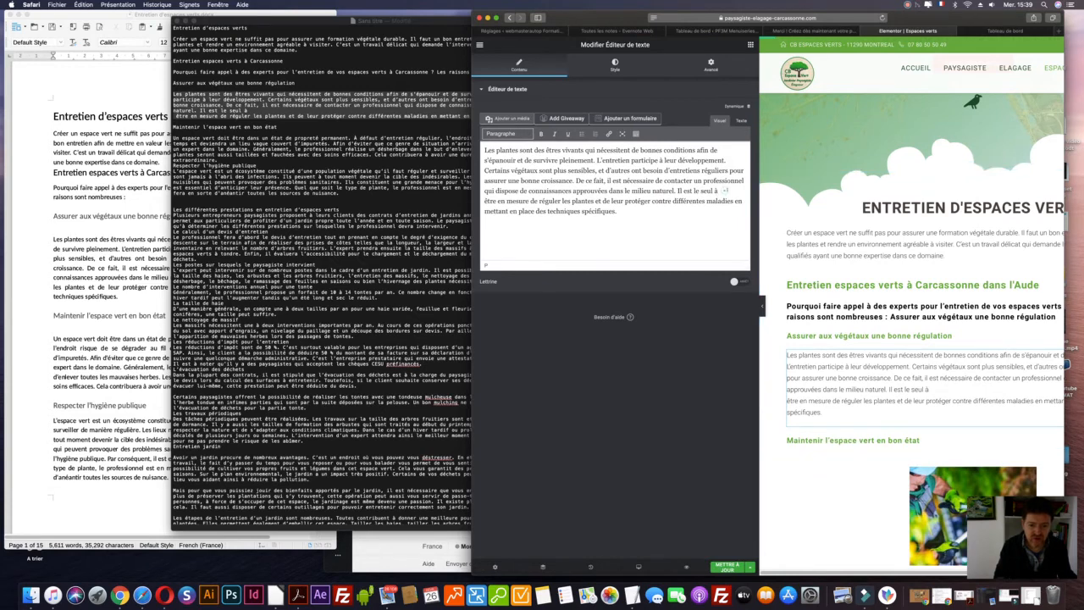
{"action": "left_click_drag", "start_coordinate": [472, 213], "coordinate": [256, 206]}
{"action": "key", "text": "super+a"}
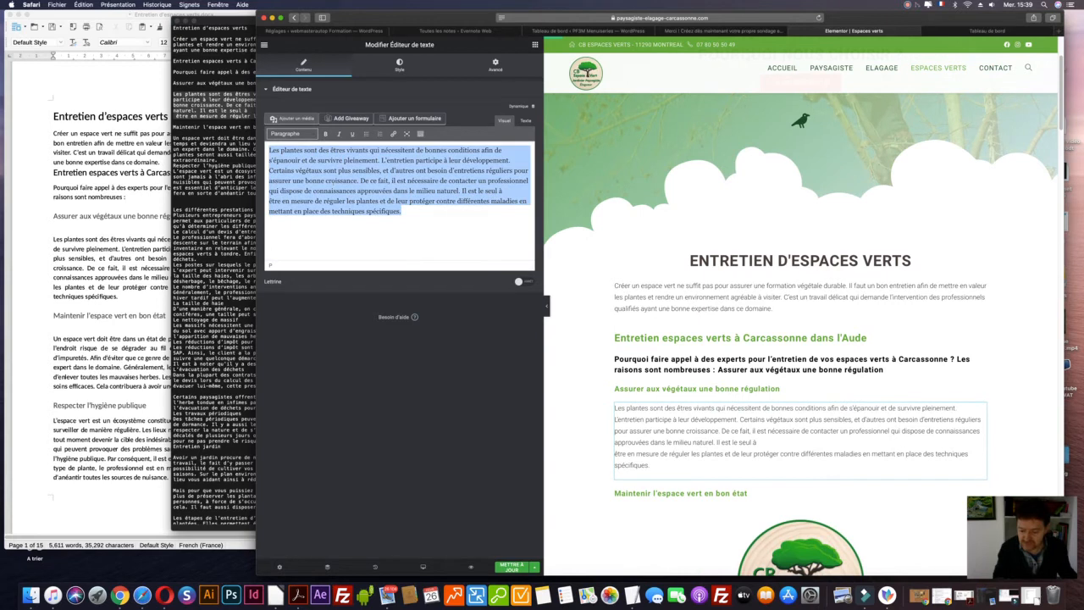
{"action": "key", "text": "super+j"}
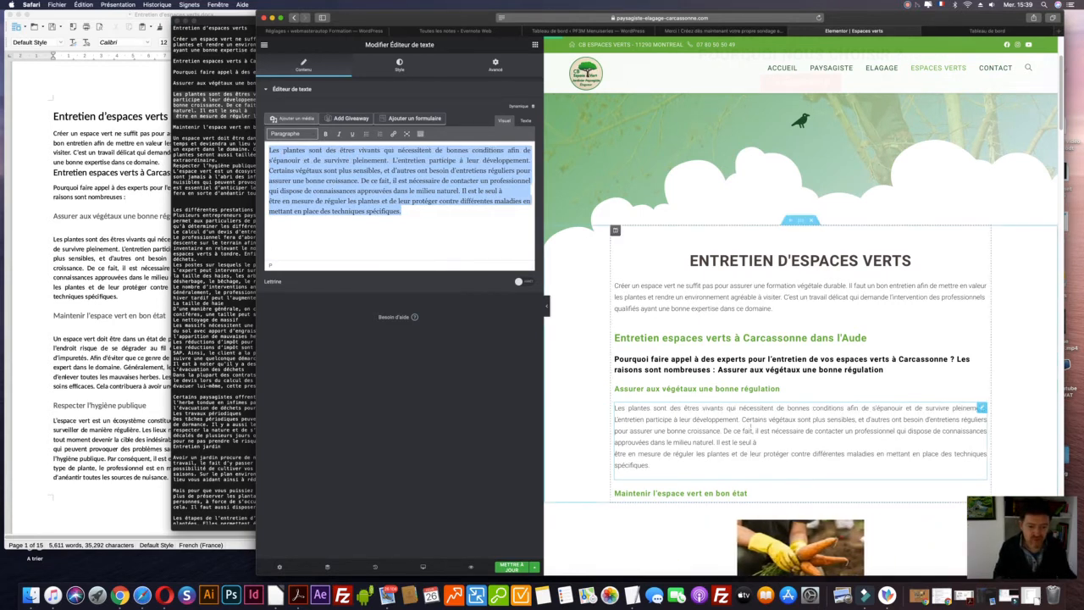
Remove the line break before "être en mesure de réguler les plantes" in the justified paragraph.
{"action": "left_click", "coordinate": [337, 221]}
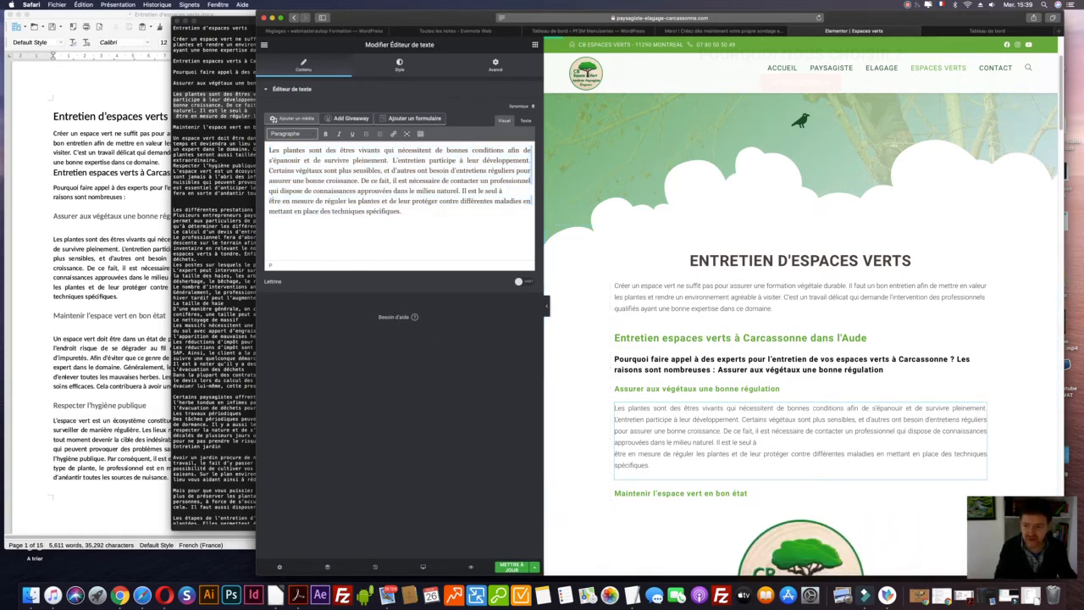
{"action": "left_click", "coordinate": [269, 201]}
{"action": "key", "text": "BackSpace"}
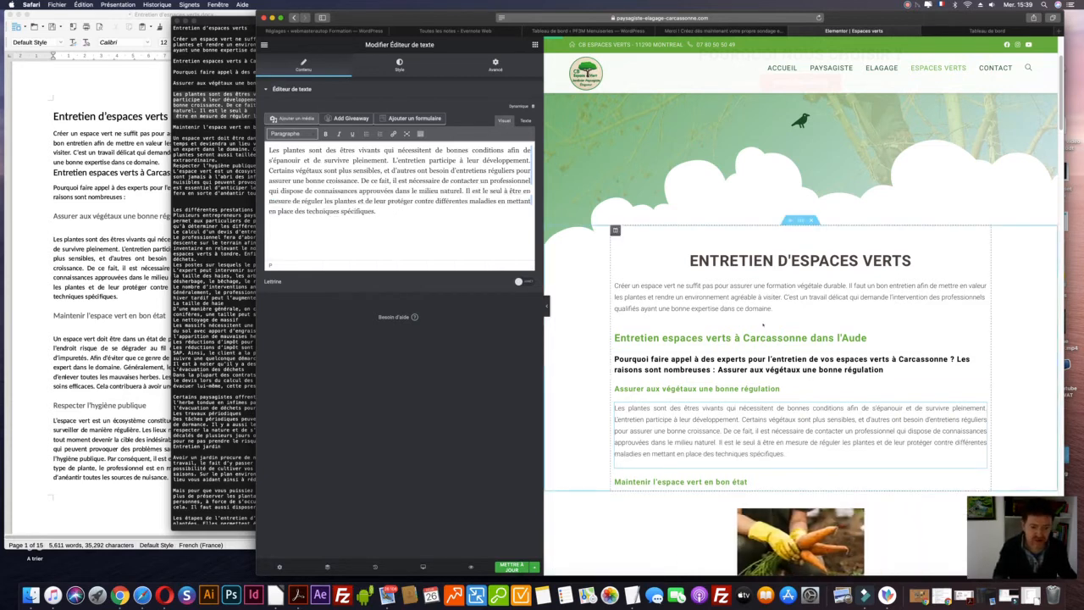
Justify the introductory paragraph "Créer un espace vert" under the "Entretien d'espaces verts" title.
{"action": "scroll", "coordinate": [811, 378], "scroll_direction": "down", "scroll_amount": 1}
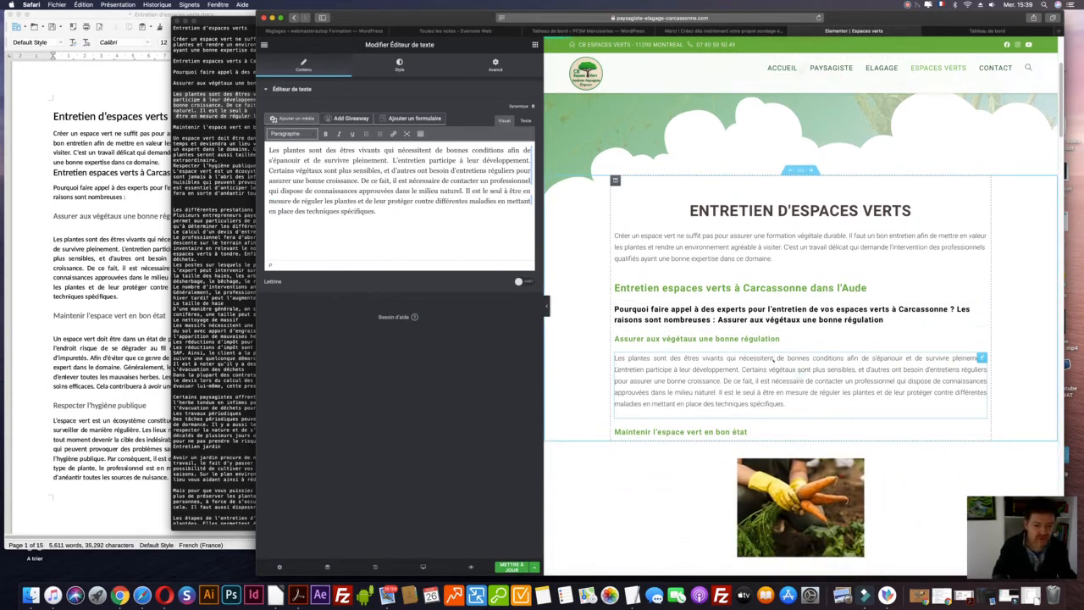
{"action": "scroll", "coordinate": [773, 360], "scroll_direction": "down", "scroll_amount": 2}
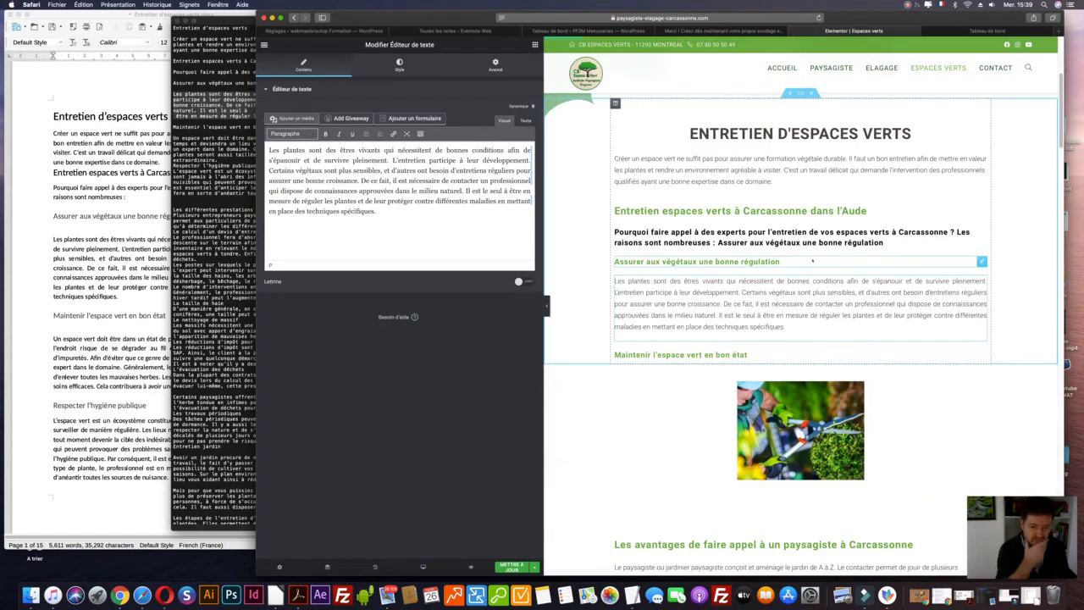
{"action": "left_click", "coordinate": [848, 167]}
{"action": "key", "text": "super+a"}
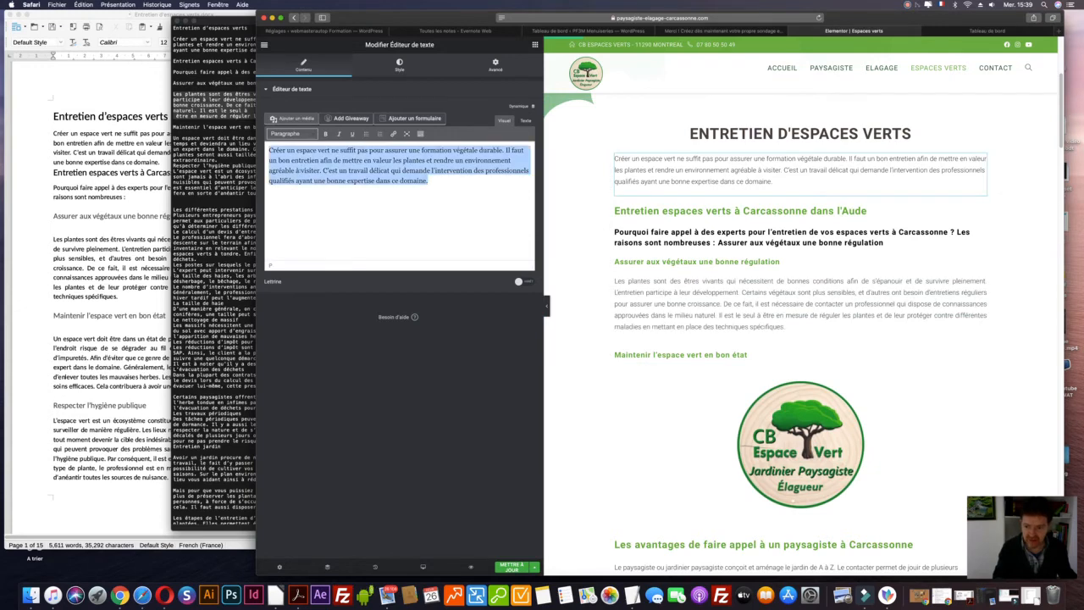
{"action": "key", "text": "ctrl+alt+j"}
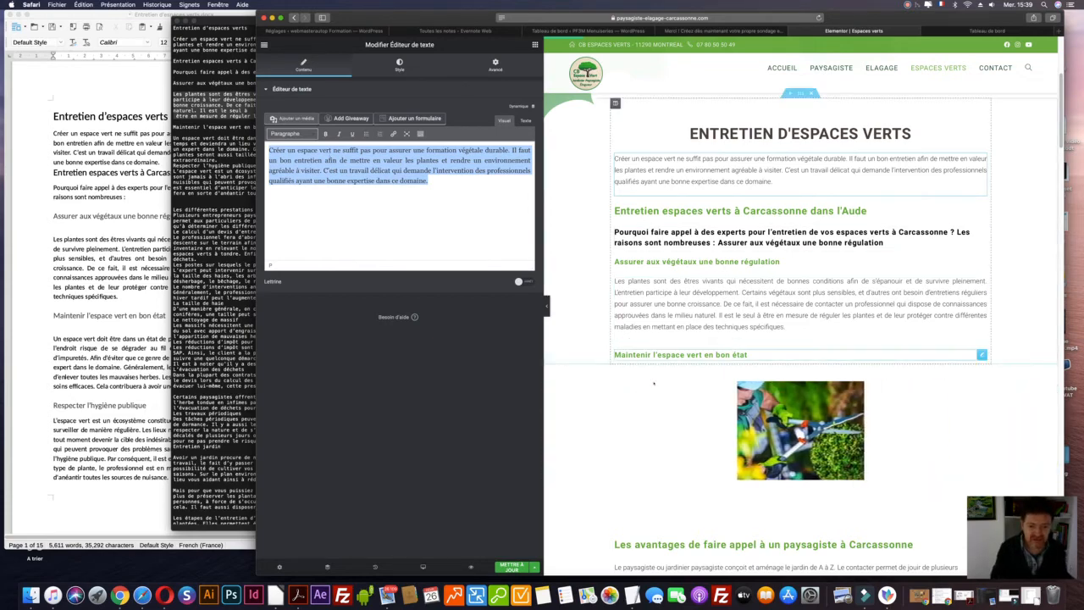
Duplicate the "Les plantes sont des êtres vivants" paragraph and move the copy below the "Maintenir l'espace vert en bon état" title.
{"action": "left_click", "coordinate": [973, 284]}
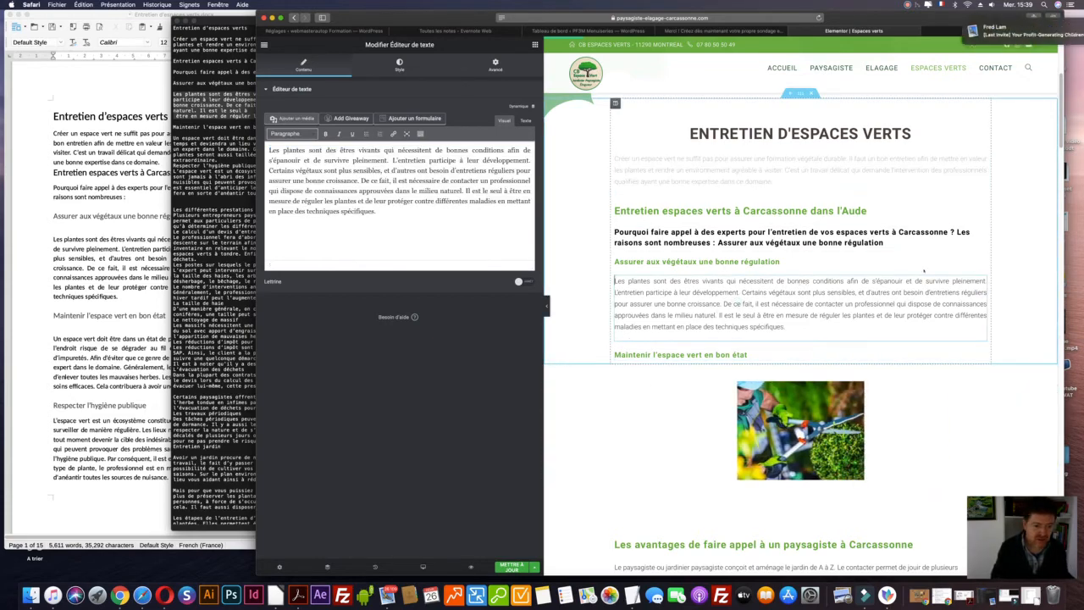
{"action": "right_click", "coordinate": [981, 284]}
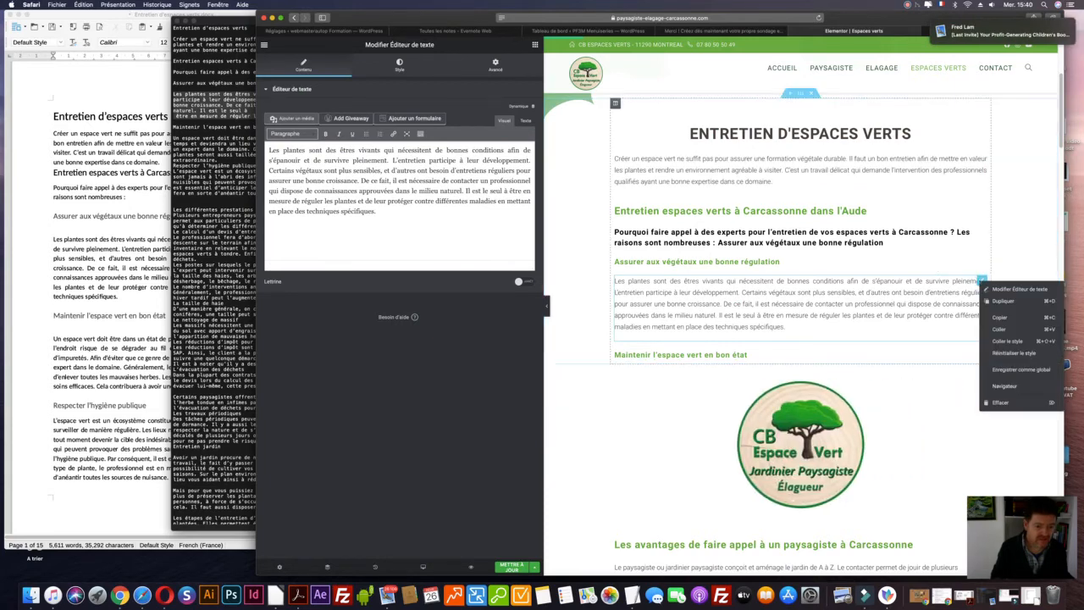
{"action": "left_click_drag", "start_coordinate": [813, 345], "coordinate": [826, 369]}
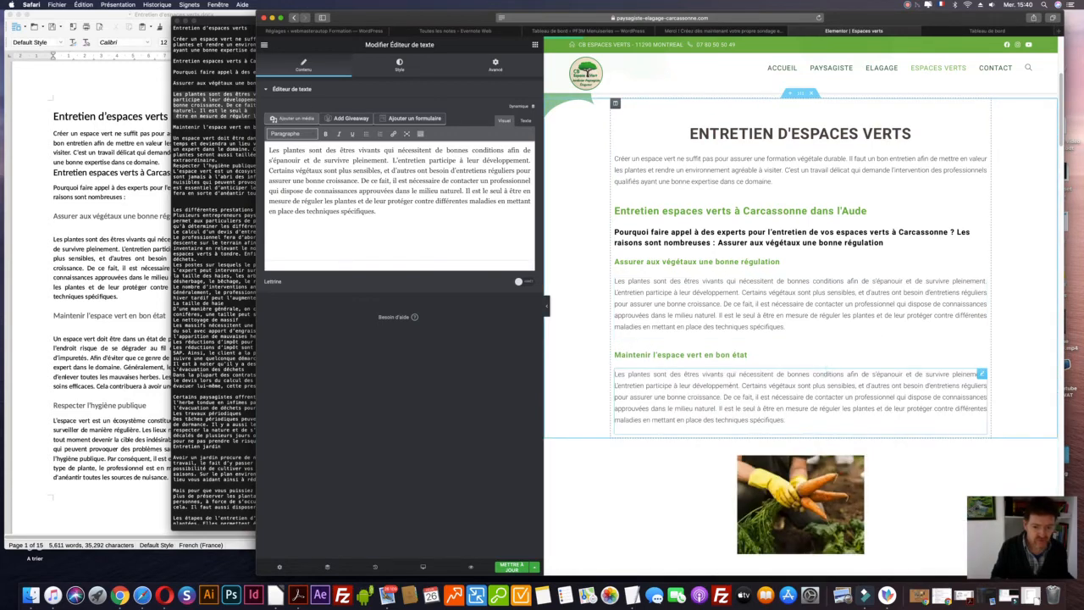
In the TextEdit document, insert line breaks before and after the heading "Respecter l'hygiène publique".
{"action": "left_click", "coordinate": [214, 144]}
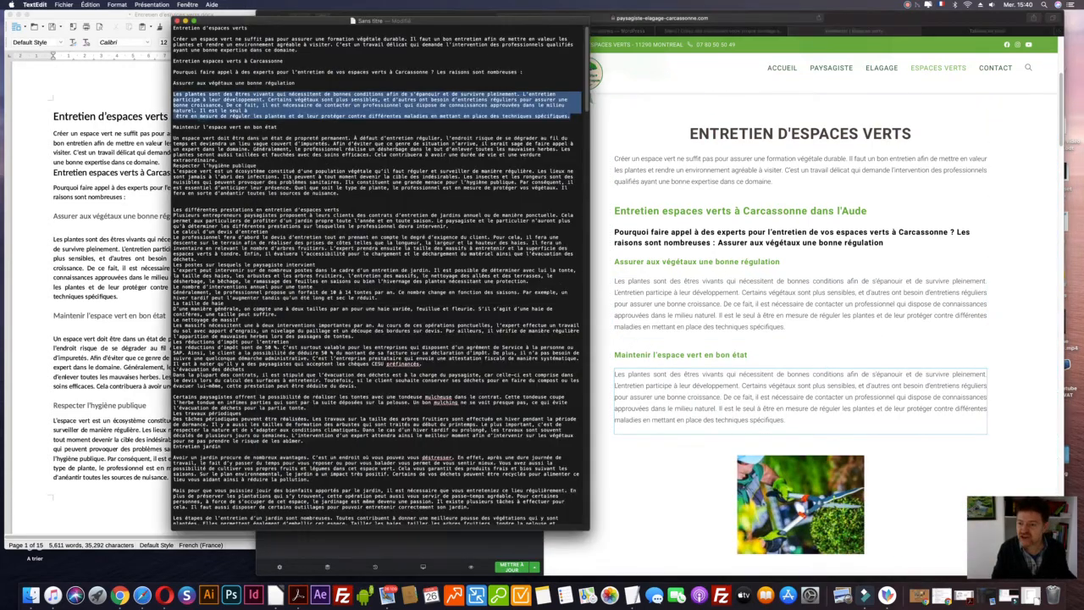
{"action": "left_click", "coordinate": [223, 160]}
{"action": "key", "text": "Return"}
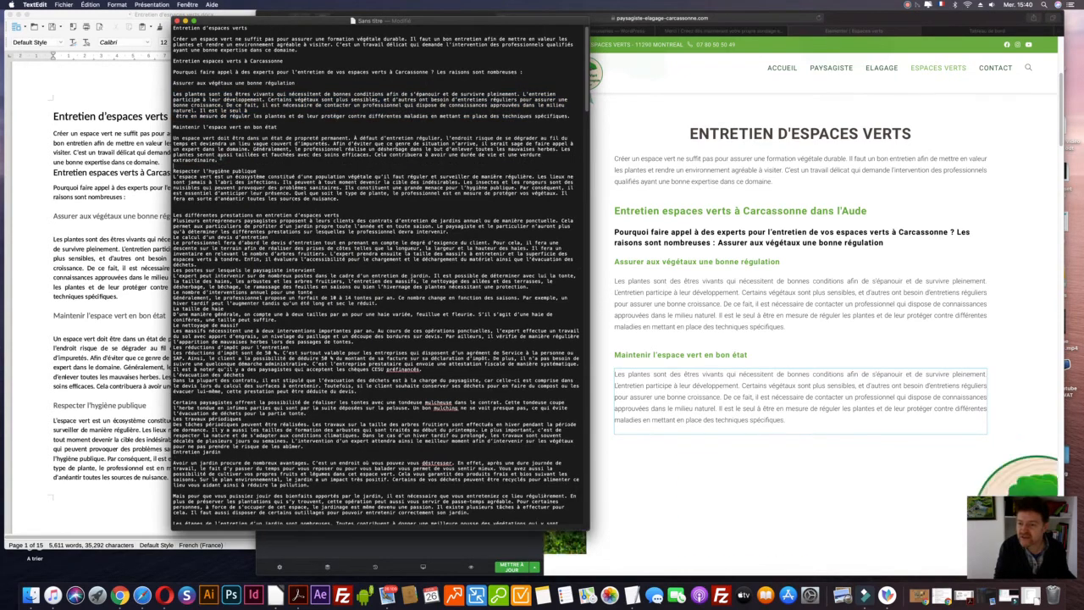
{"action": "key", "text": "Return"}
{"action": "left_click", "coordinate": [265, 177]}
{"action": "key", "text": "Return"}
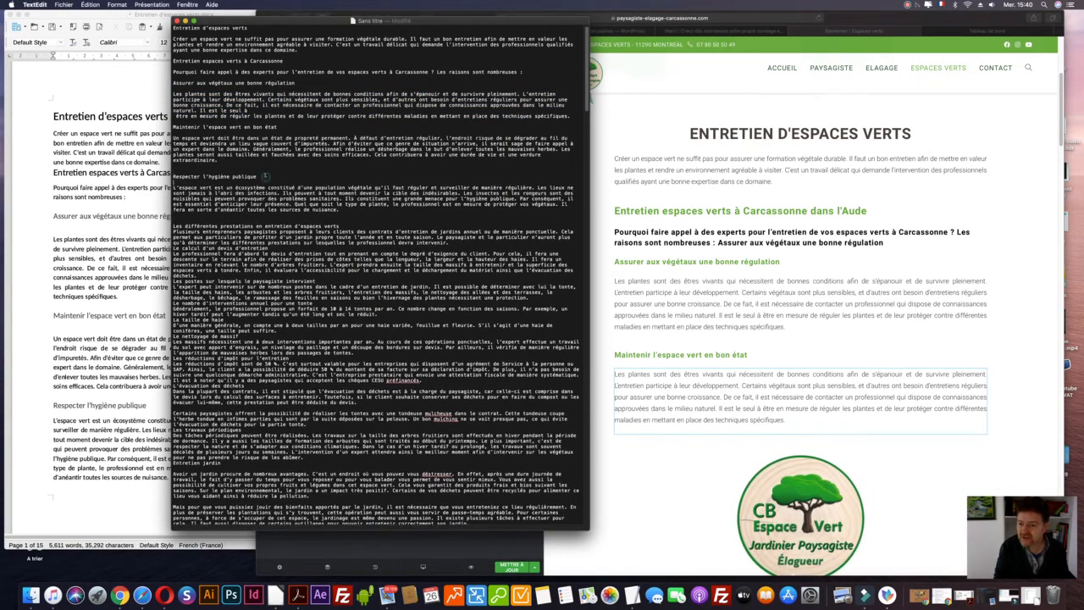
Copy the "Un espace vert doit être dans un état de propreté permanent" text up to "Les plantes seront aus" and replace the moved copy's text with it.
{"action": "key", "text": "super+c"}
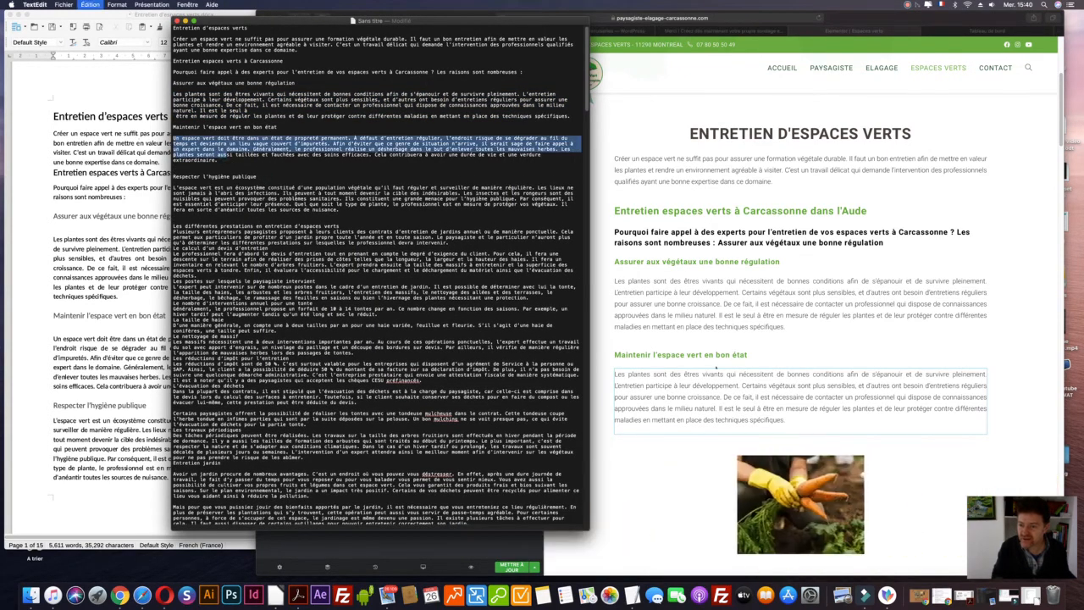
{"action": "left_click", "coordinate": [686, 406]}
{"action": "key", "text": "super+a"}
{"action": "key", "text": "super+v"}
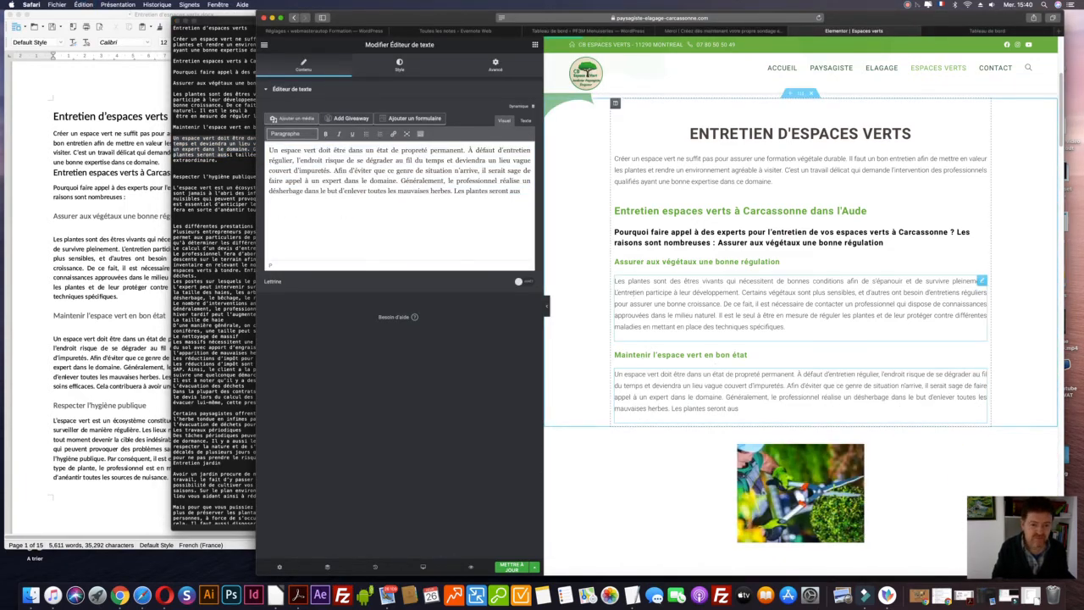
Review the rewritten section from the page header down to the image slideshow, checking the content and style settings of its green titles.
{"action": "scroll", "coordinate": [715, 364], "scroll_direction": "up", "scroll_amount": 5}
{"action": "scroll", "coordinate": [633, 302], "scroll_direction": "down", "scroll_amount": 3}
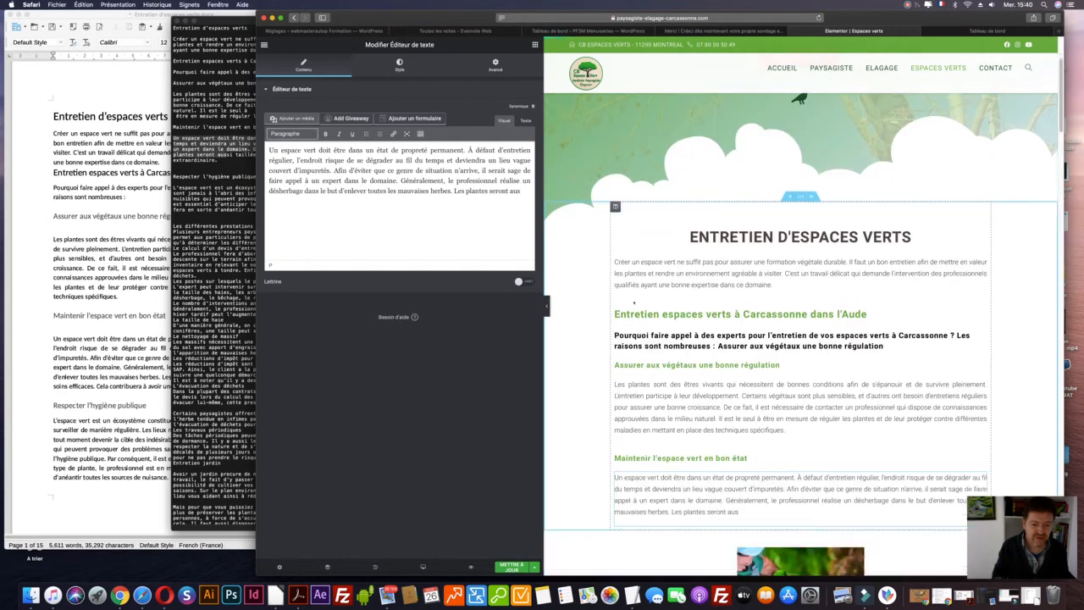
{"action": "left_click", "coordinate": [855, 315]}
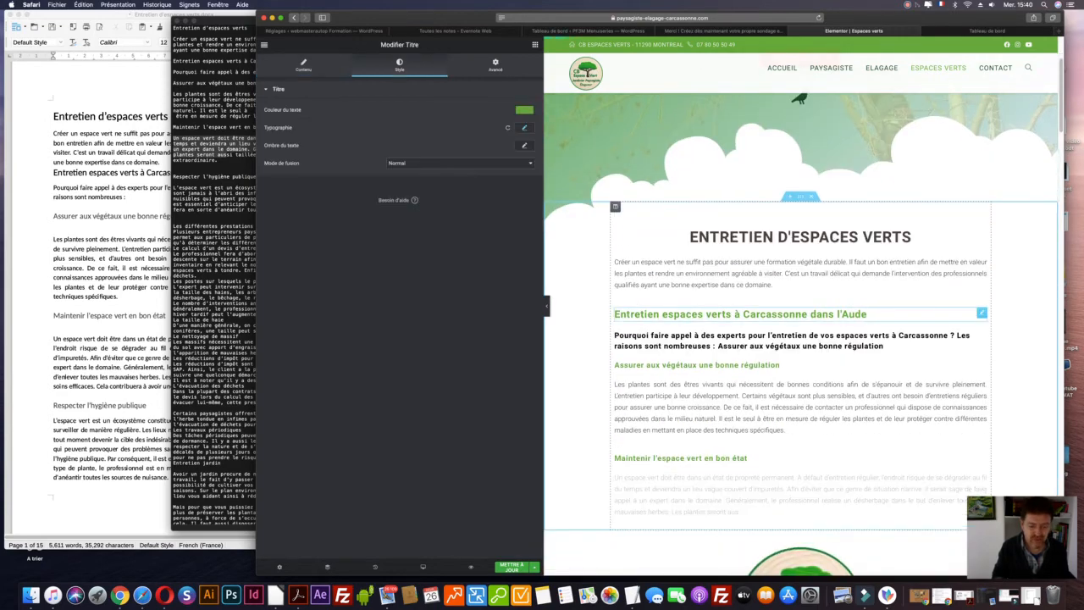
{"action": "left_click", "coordinate": [631, 363]}
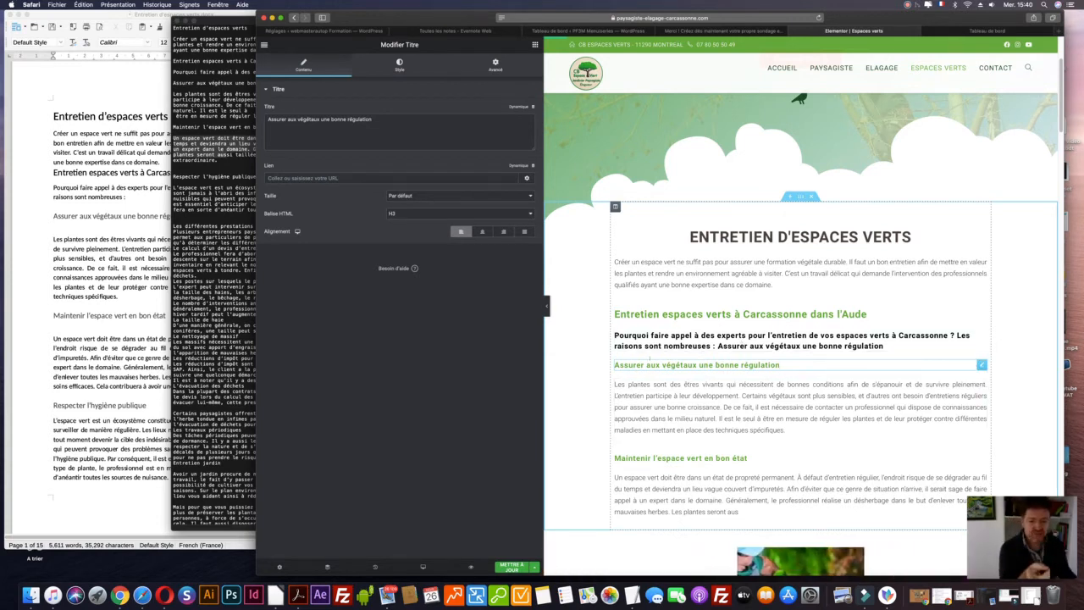
{"action": "scroll", "coordinate": [730, 375], "scroll_direction": "down", "scroll_amount": 3}
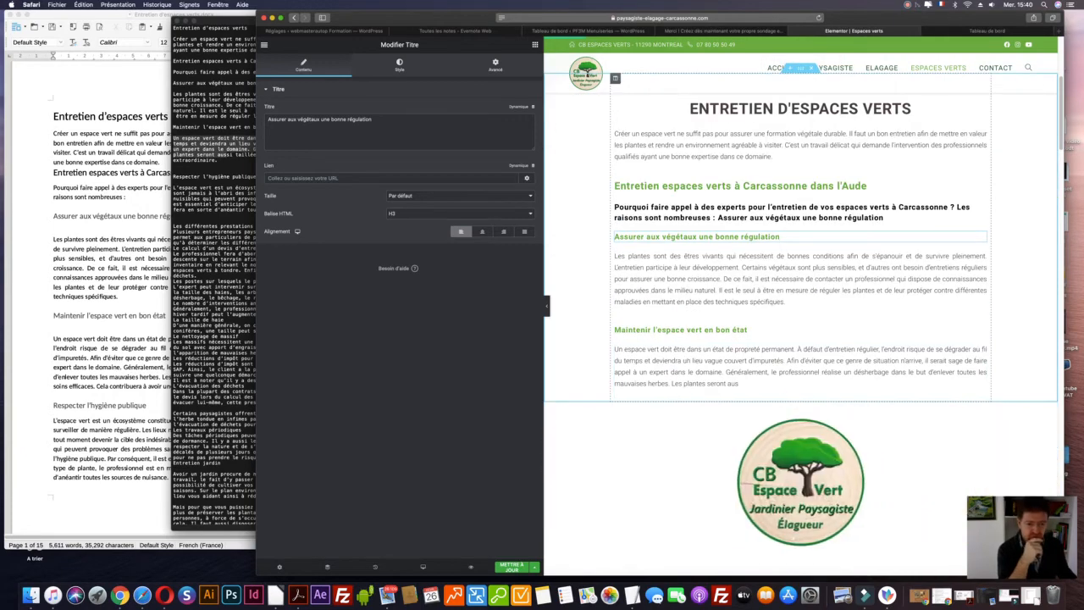
{"action": "scroll", "coordinate": [777, 366], "scroll_direction": "up", "scroll_amount": 6}
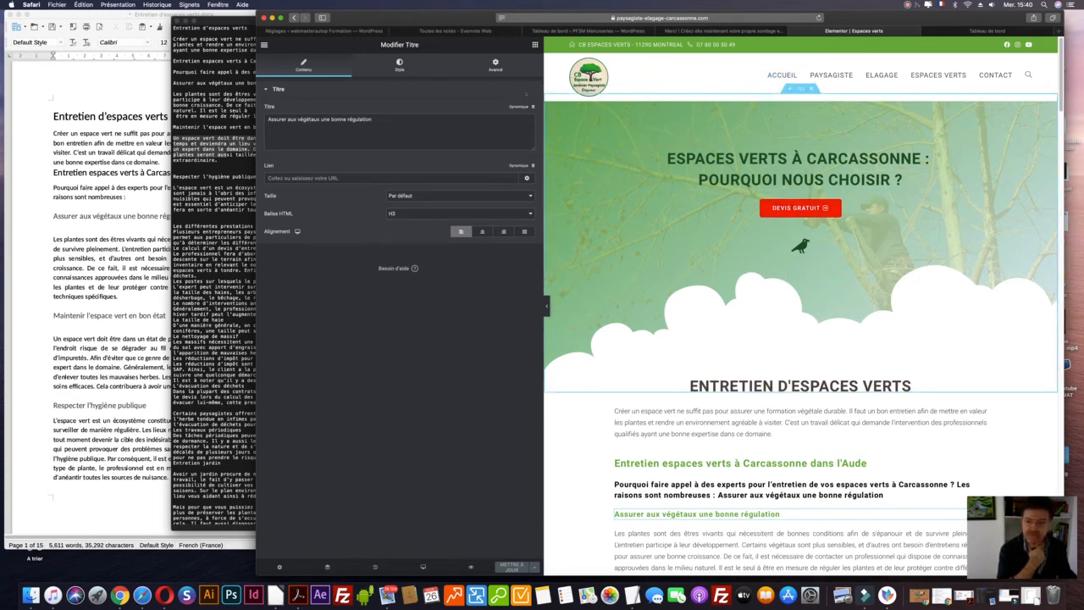
{"action": "left_click", "coordinate": [399, 64]}
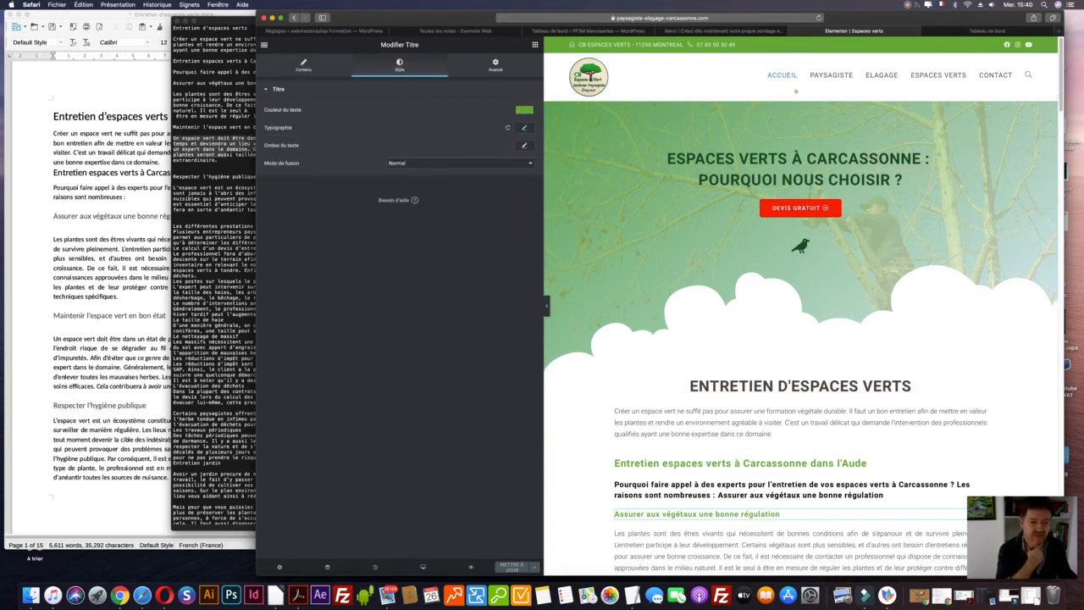
{"action": "scroll", "coordinate": [965, 229], "scroll_direction": "down", "scroll_amount": 5}
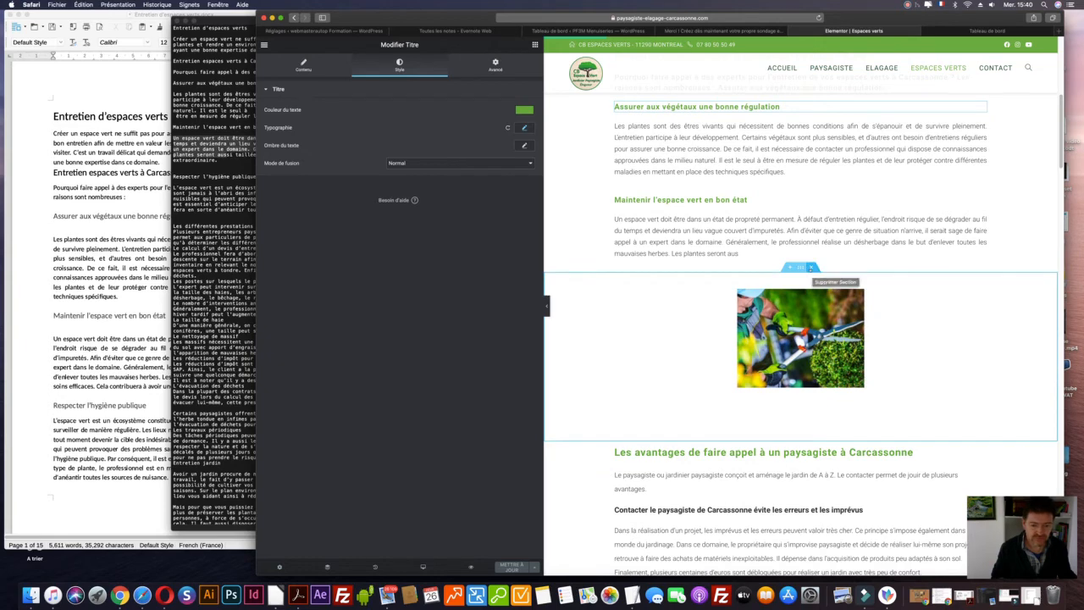
{"action": "left_click", "coordinate": [810, 267]}
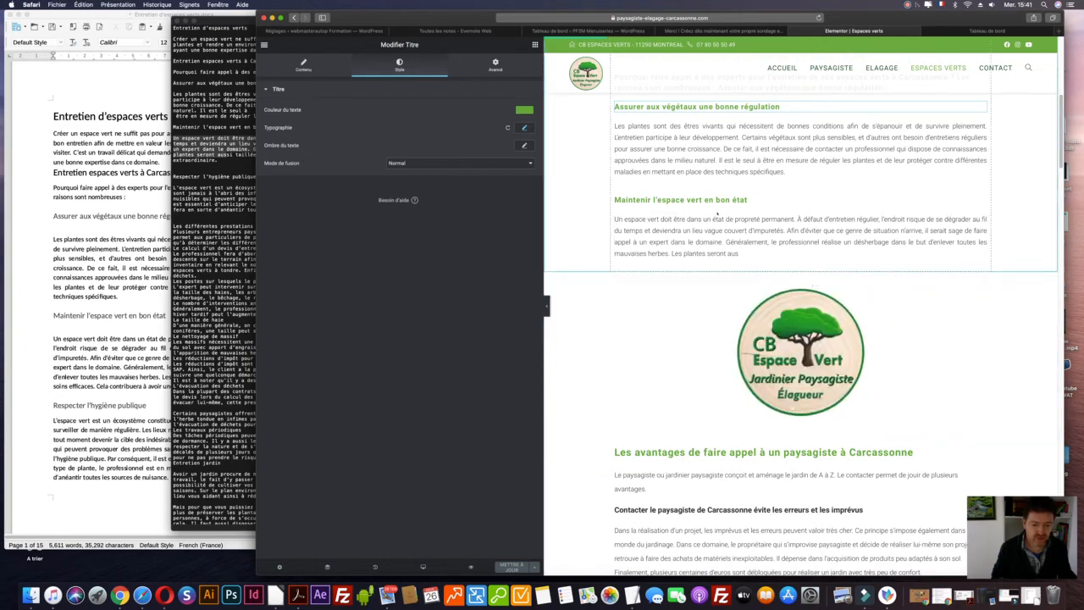
Enlarge the browser window to nearly full-screen width and narrow the Elementor editing panel to widen the page preview.
{"action": "scroll", "coordinate": [717, 213], "scroll_direction": "up", "scroll_amount": 10}
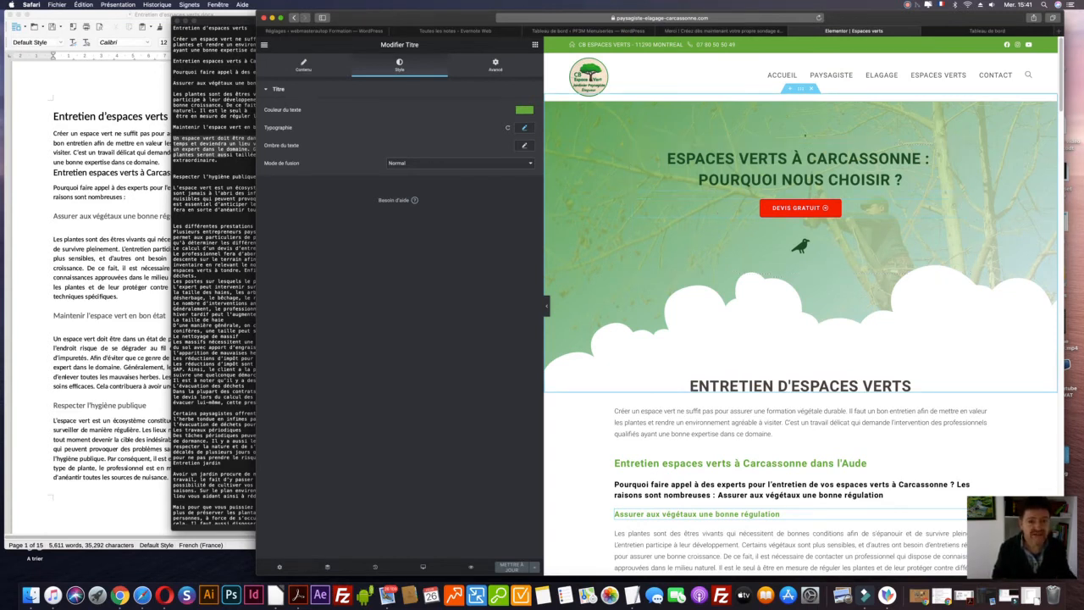
{"action": "left_click_drag", "start_coordinate": [898, 16], "coordinate": [907, 15]}
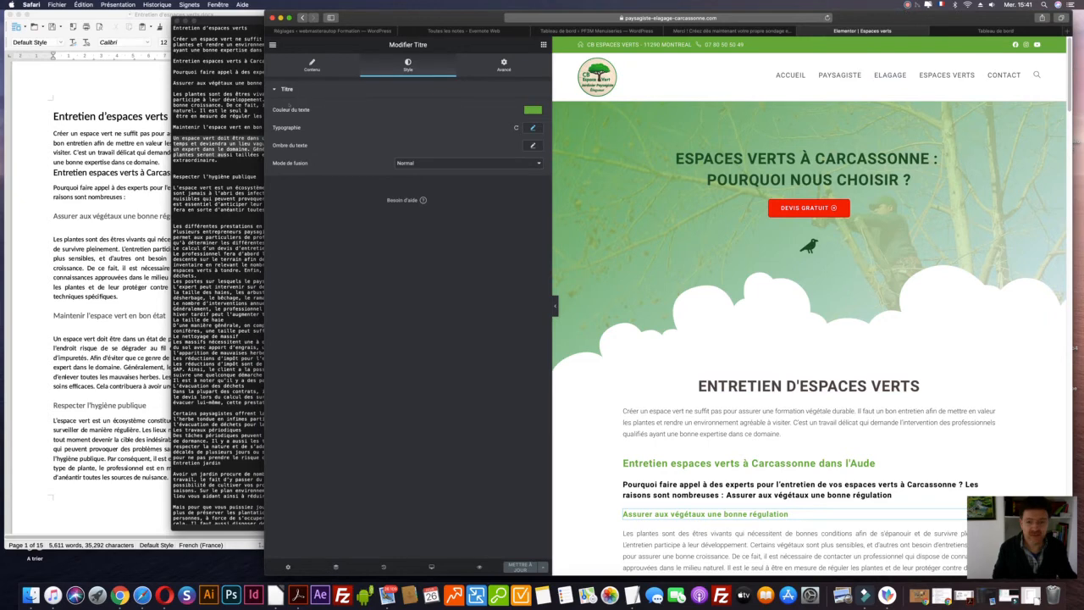
{"action": "left_click_drag", "start_coordinate": [265, 10], "coordinate": [35, 19]}
{"action": "left_click_drag", "start_coordinate": [34, 159], "coordinate": [17, 158]}
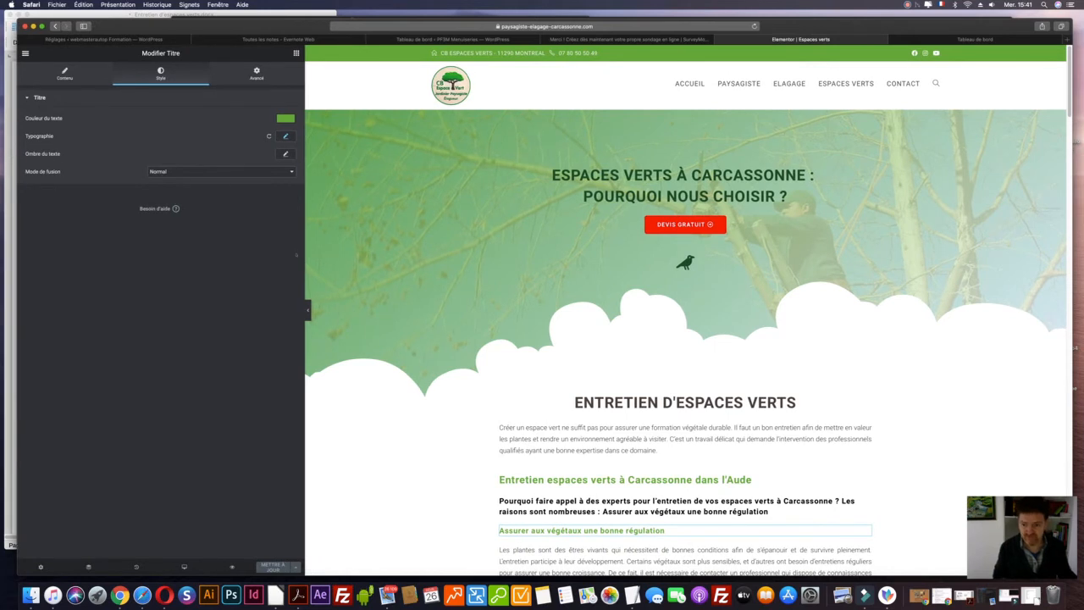
{"action": "left_click_drag", "start_coordinate": [304, 251], "coordinate": [209, 239]}
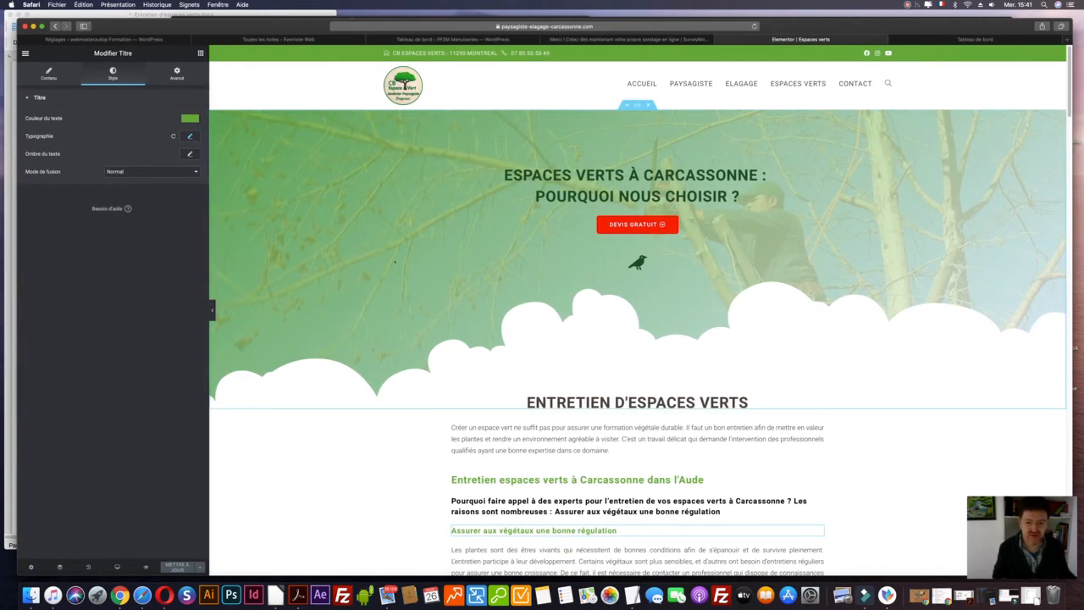
Review the Espaces verts page from the hero banner through the rewritten maintenance section to the Paysagiste advantages text below the slideshow.
{"action": "scroll", "coordinate": [393, 263], "scroll_direction": "down", "scroll_amount": 4}
{"action": "scroll", "coordinate": [392, 263], "scroll_direction": "down", "scroll_amount": 6}
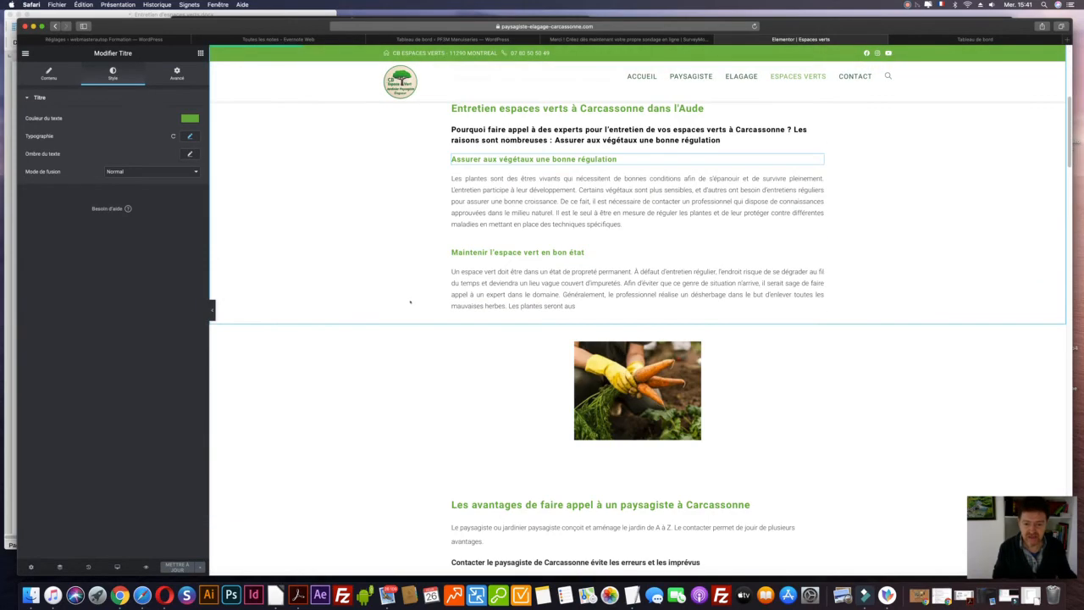
{"action": "scroll", "coordinate": [409, 302], "scroll_direction": "up", "scroll_amount": 6}
{"action": "scroll", "coordinate": [409, 302], "scroll_direction": "down", "scroll_amount": 2}
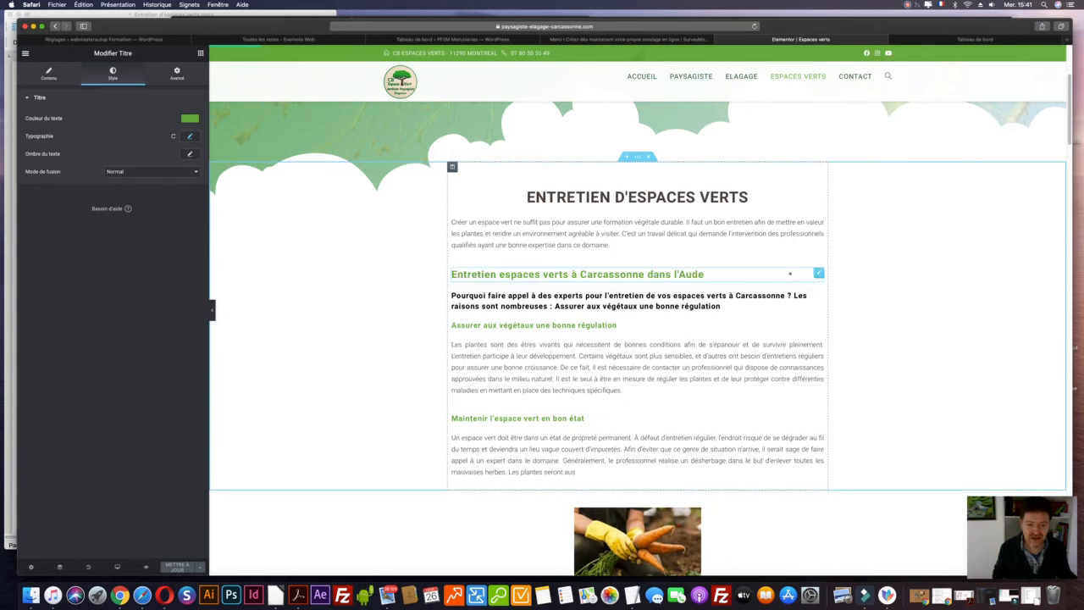
{"action": "left_click_drag", "start_coordinate": [774, 276], "coordinate": [731, 276]}
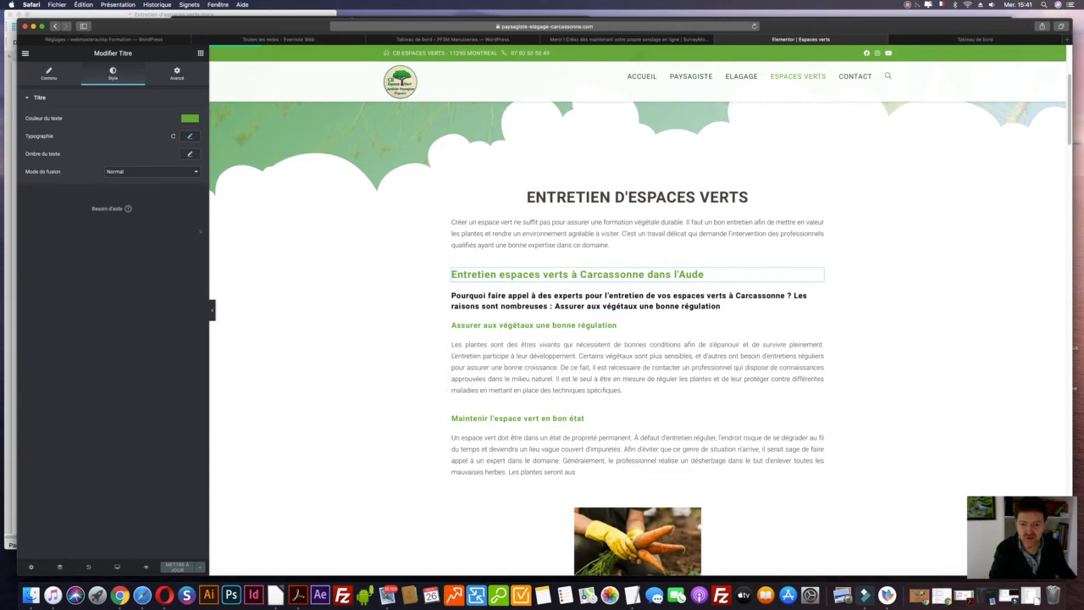
{"action": "scroll", "coordinate": [320, 236], "scroll_direction": "up", "scroll_amount": 3}
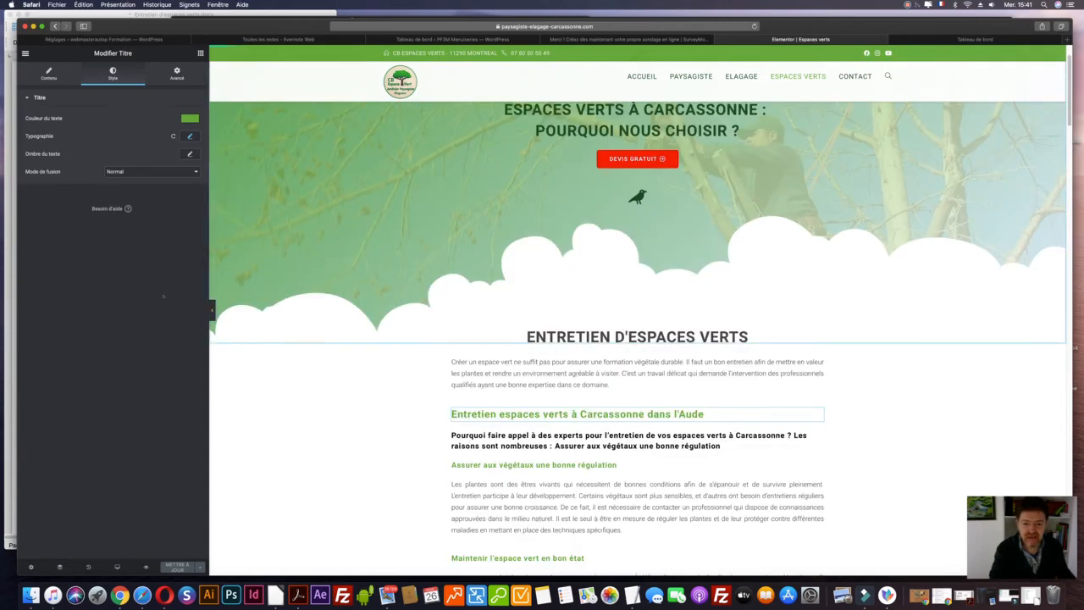
{"action": "scroll", "coordinate": [320, 236], "scroll_direction": "down", "scroll_amount": 5}
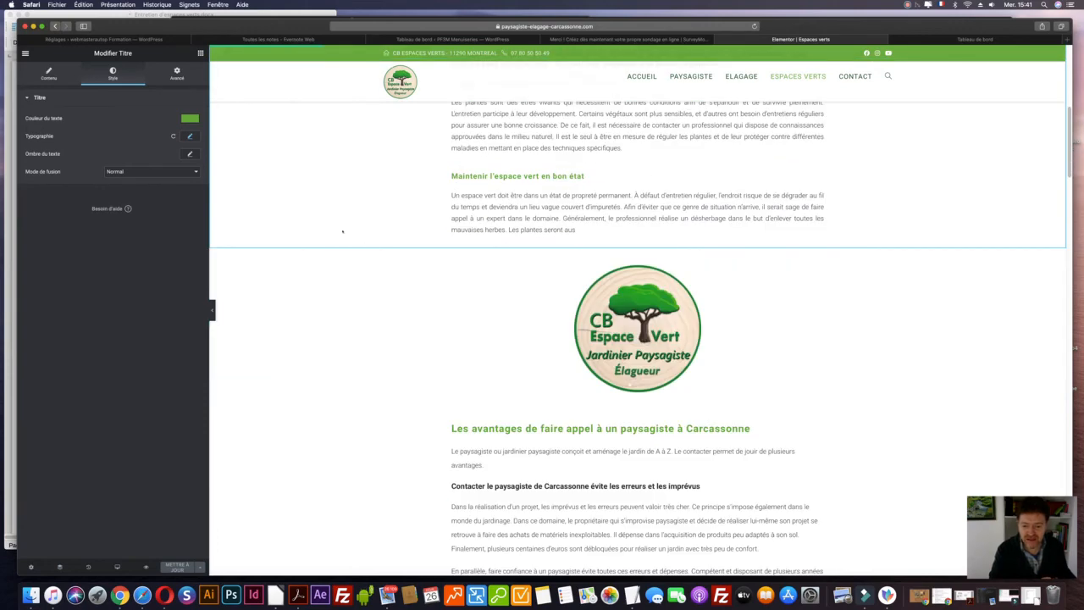
{"action": "scroll", "coordinate": [342, 231], "scroll_direction": "up", "scroll_amount": 5}
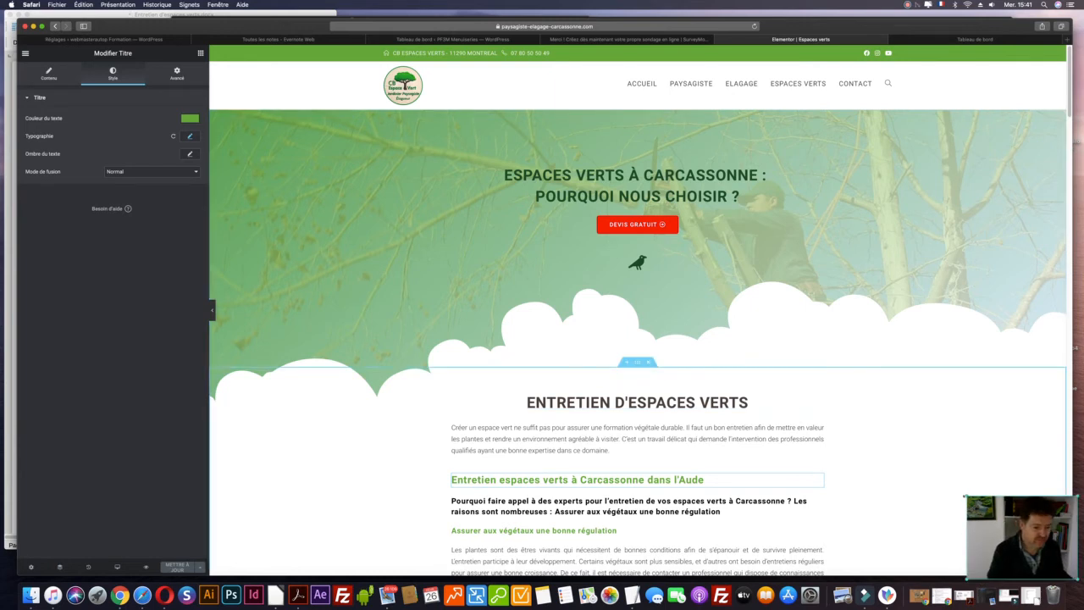
{"action": "left_click_drag", "start_coordinate": [967, 497], "coordinate": [738, 373]}
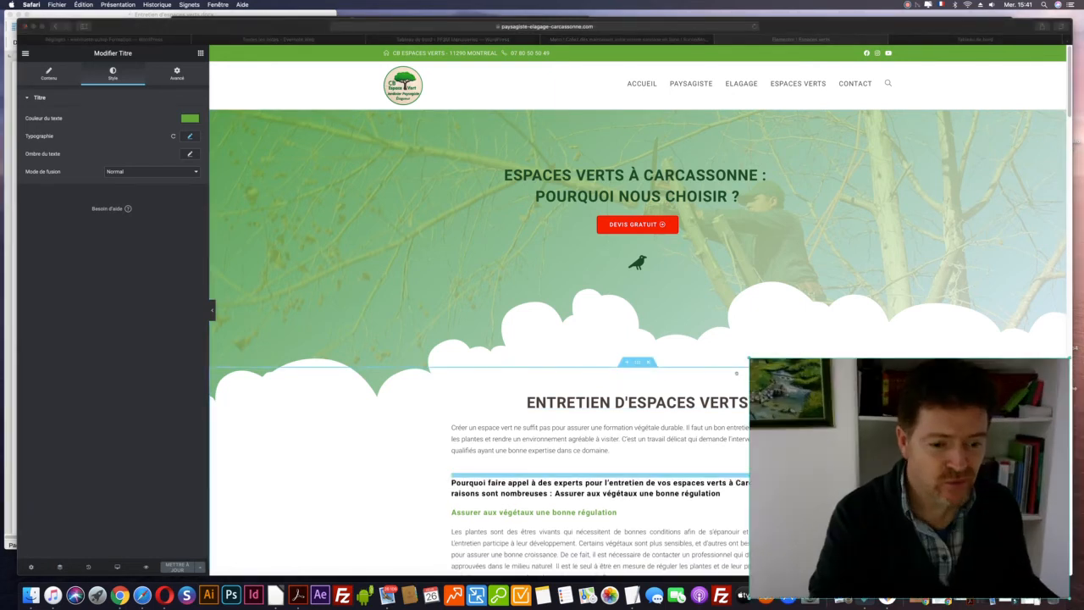